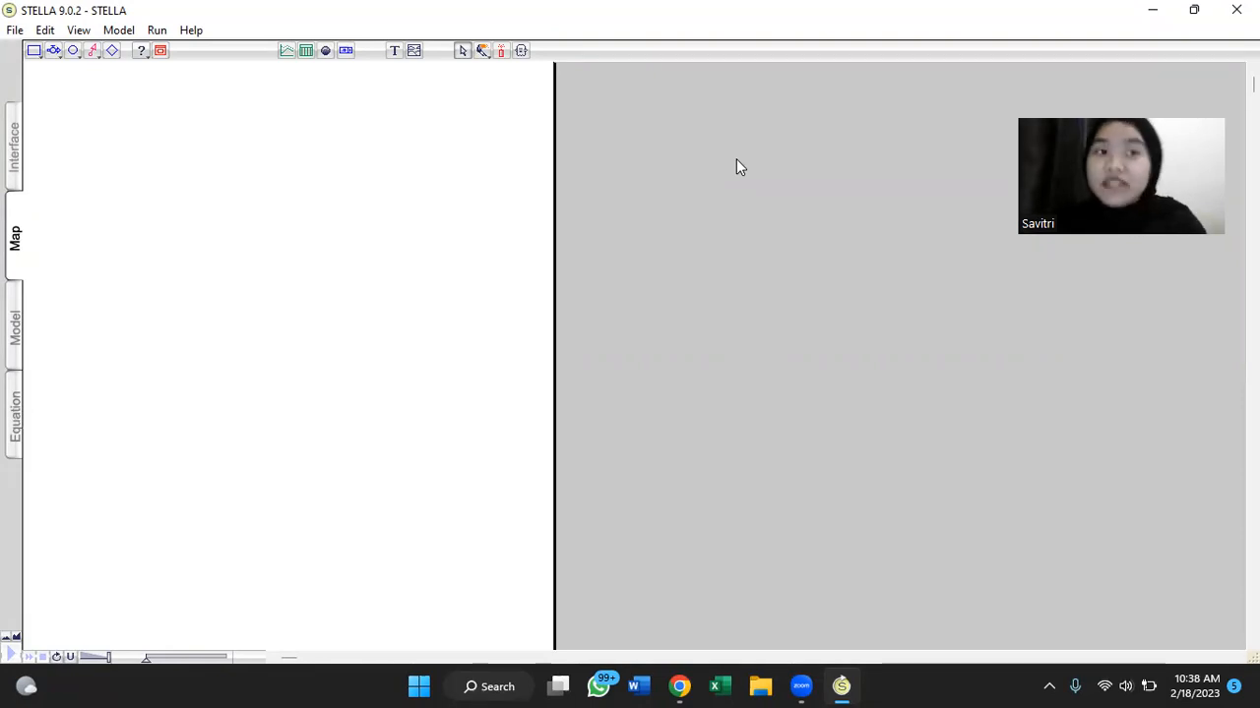
# - Place a stock on the left part of the map canvas and name it Susceptible
pyautogui.click(34, 53)
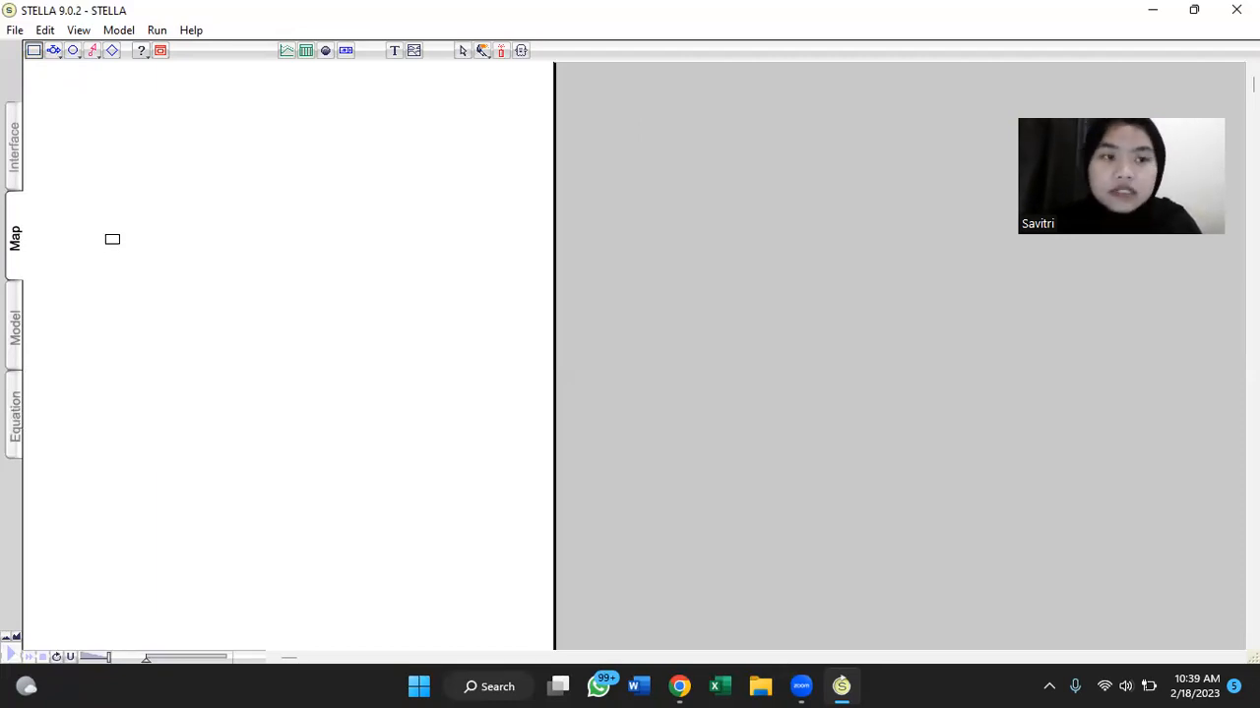
pyautogui.click(89, 241)
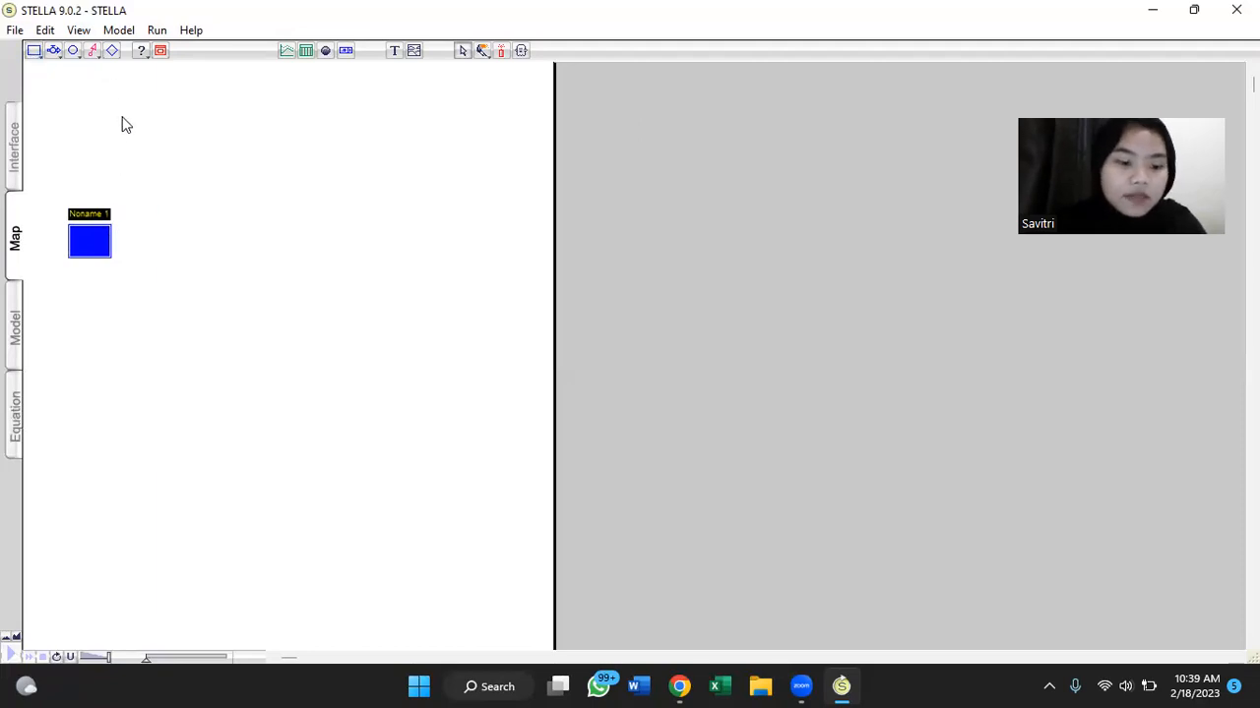
pyautogui.write('Sus')
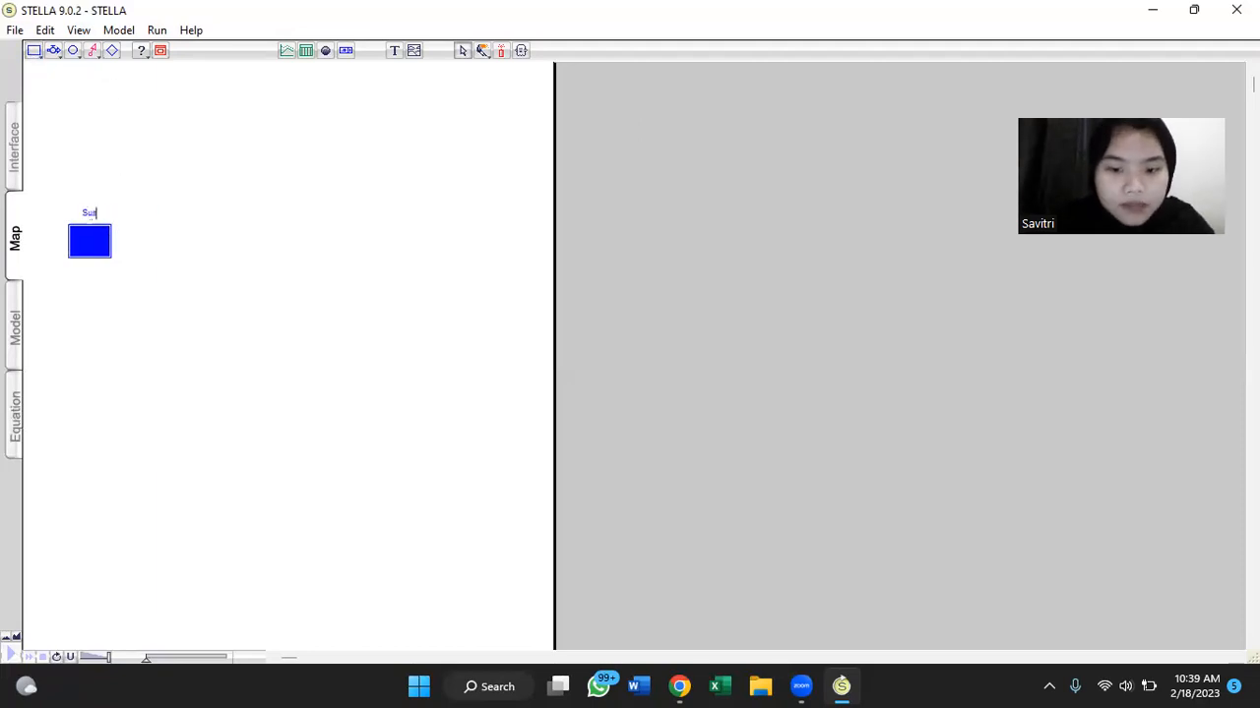
pyautogui.write('ceptible')
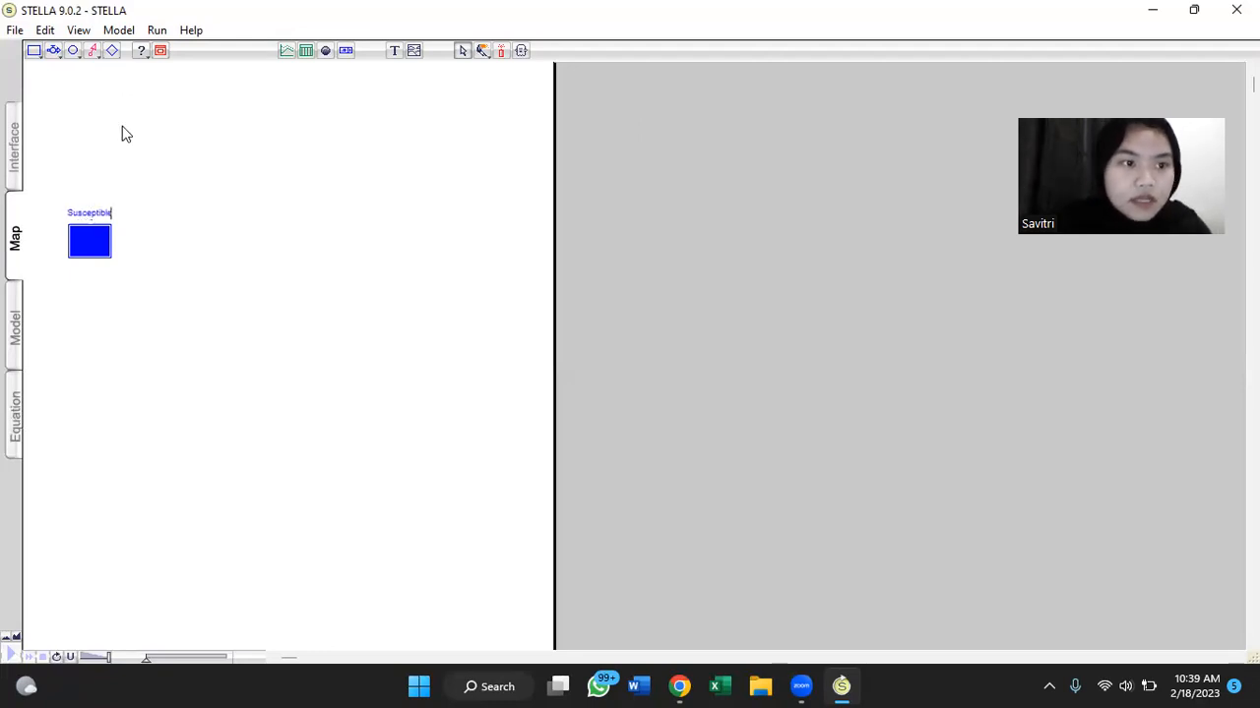
pyautogui.click(121, 132)
# - Add a second stock to the right of Susceptible and name it Infectious
pyautogui.click(38, 53)
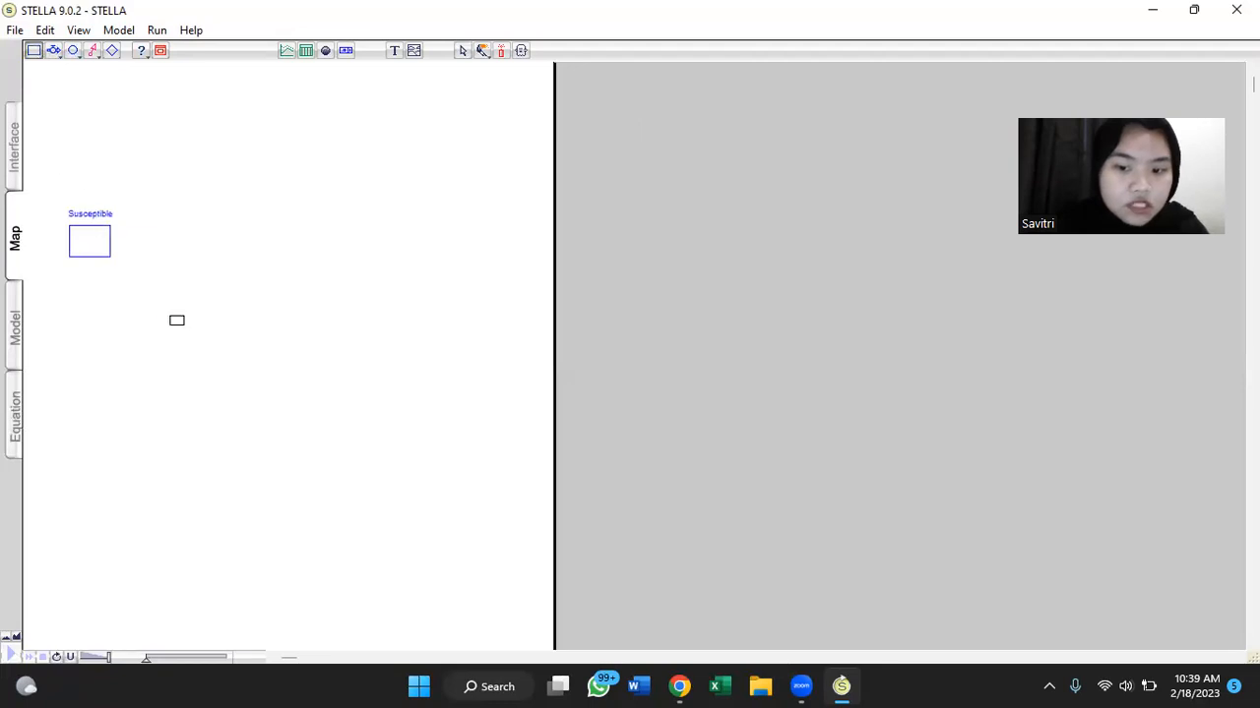
pyautogui.click(234, 237)
pyautogui.click(236, 237)
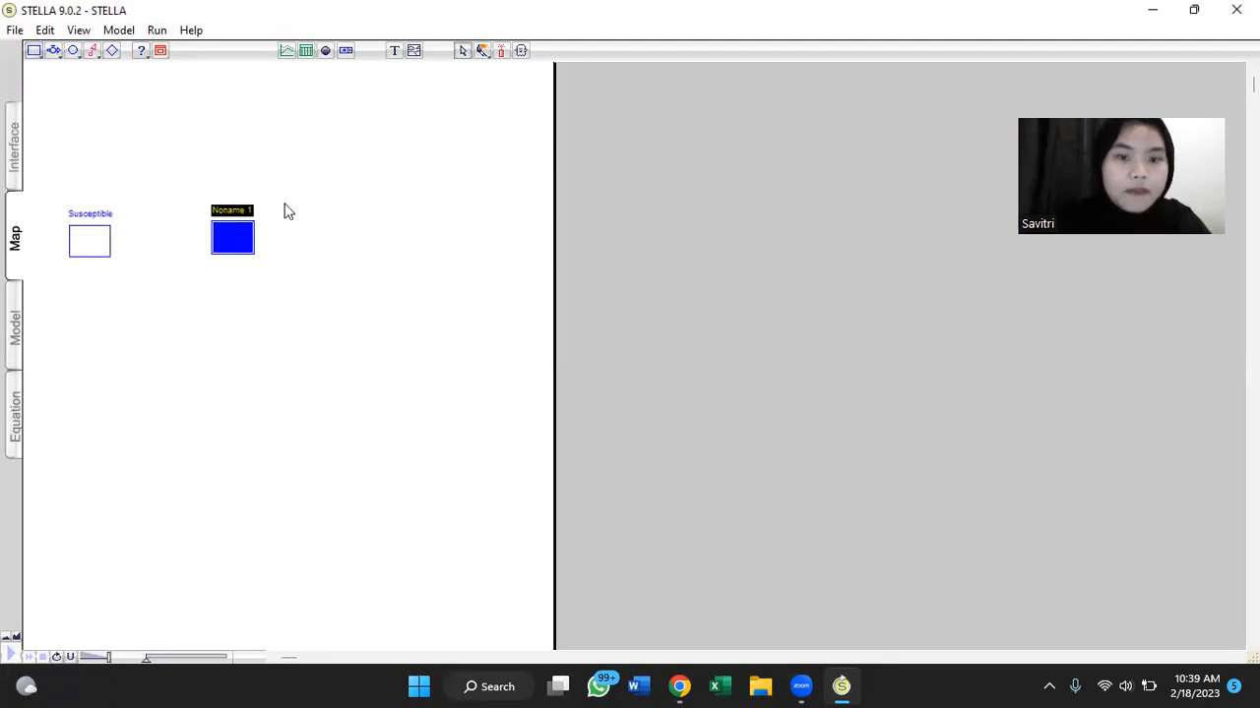
pyautogui.write('Infectious')
pyautogui.click(218, 317)
# - Shift the Infectious stock slightly so that it lines up horizontally with the Susceptible stock
pyautogui.moveTo(231, 239); pyautogui.dragTo(231, 237)
pyautogui.doubleClick(232, 239)
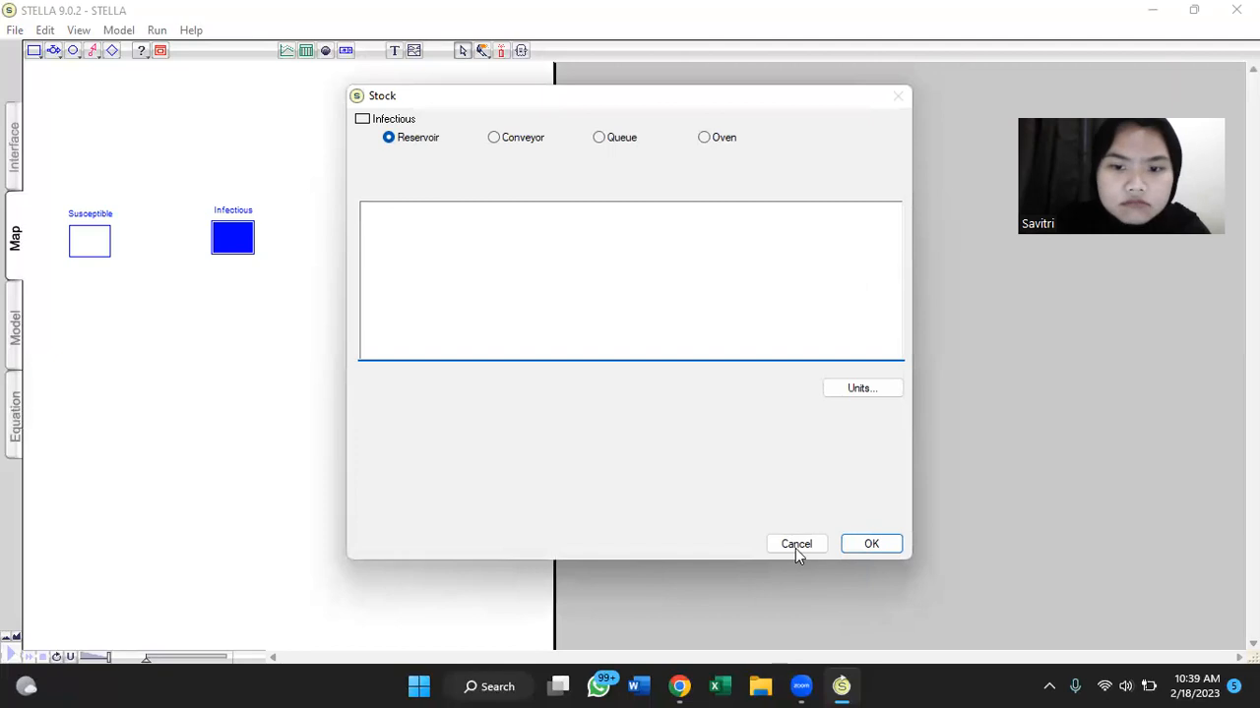
pyautogui.click(795, 548)
pyautogui.moveTo(233, 239)
pyautogui.mouseDown()
pyautogui.moveTo(228, 253)
pyautogui.moveTo(229, 241)
pyautogui.mouseUp()
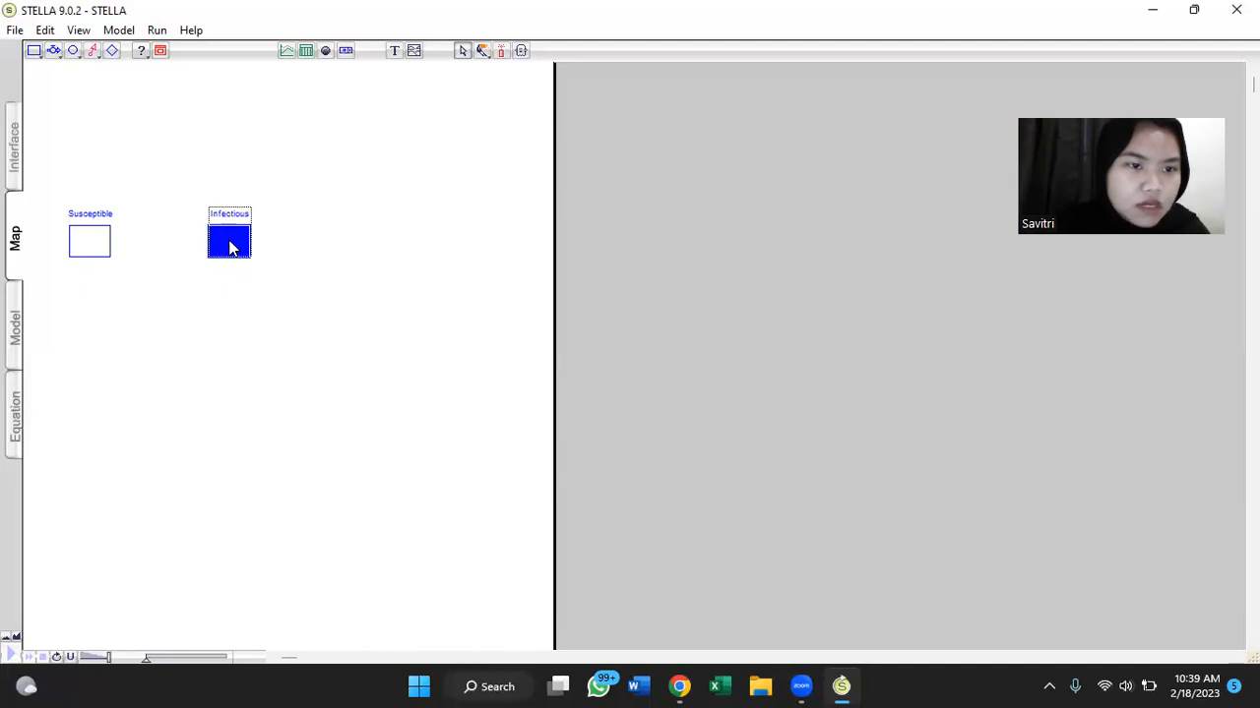
pyautogui.click(297, 257)
# - Draw a flow from the Susceptible stock to the Infectious stock and name it "sick per day"
pyautogui.click(56, 54)
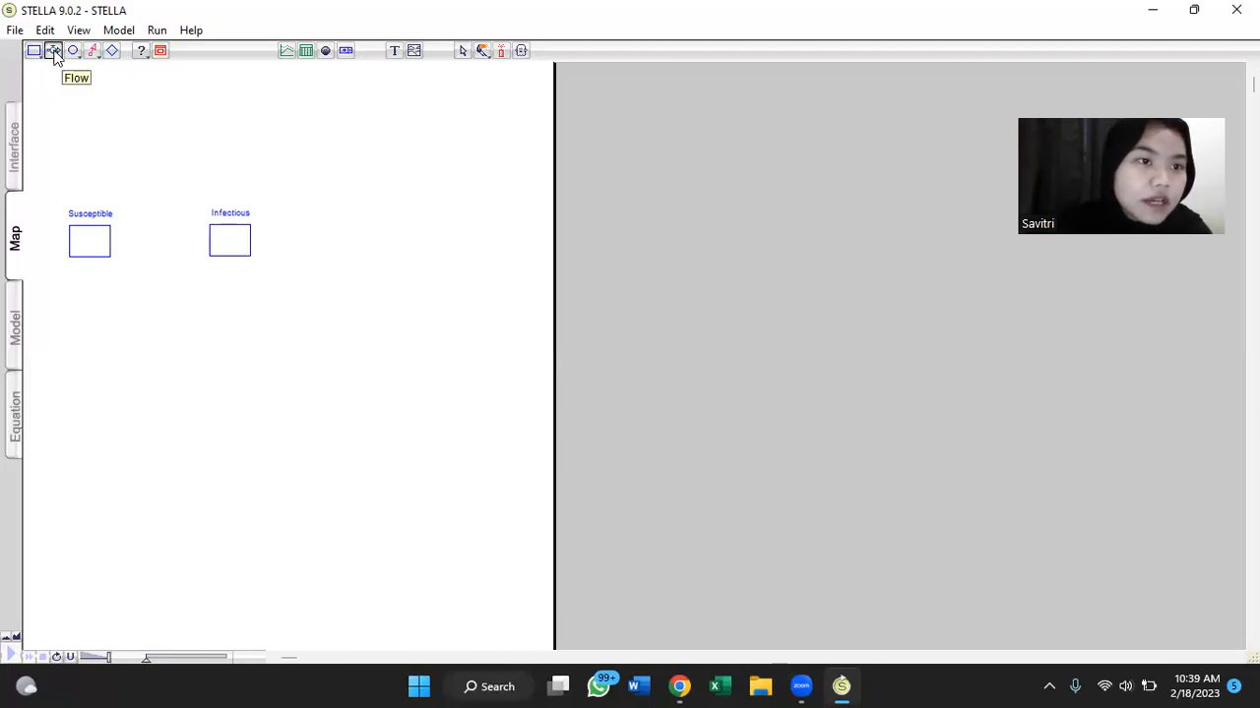
pyautogui.moveTo(93, 236); pyautogui.dragTo(215, 242)
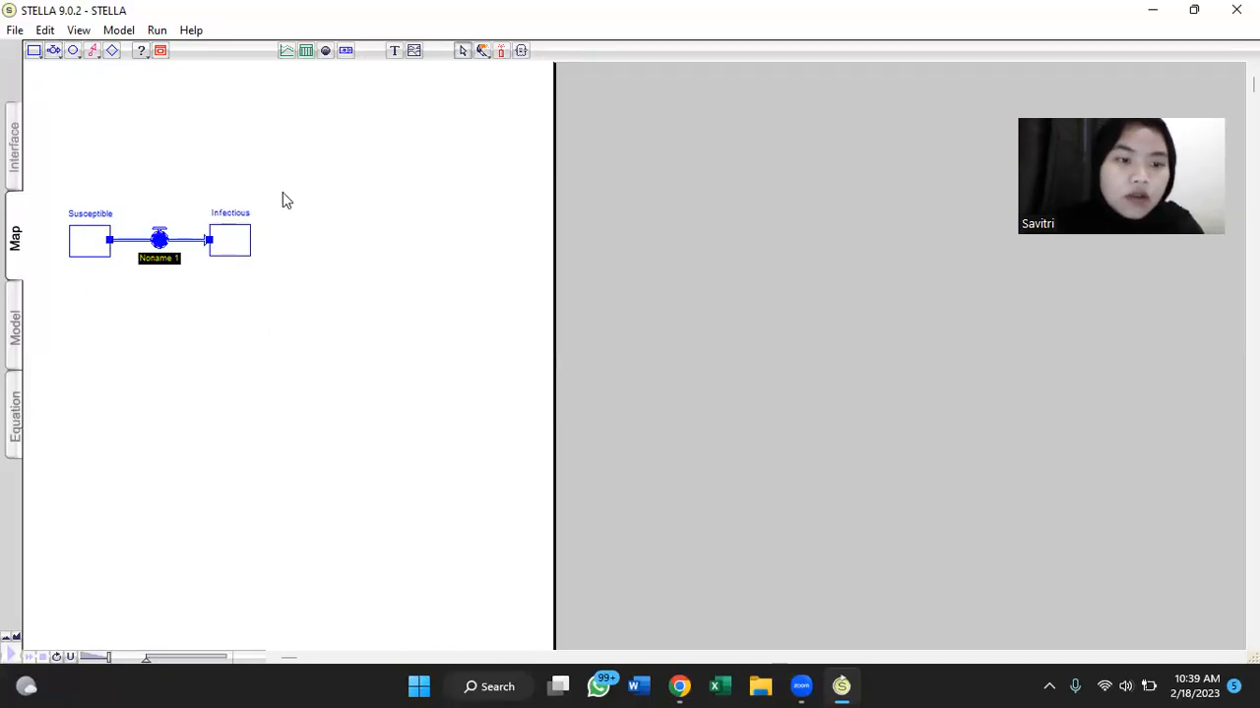
pyautogui.write('sick')
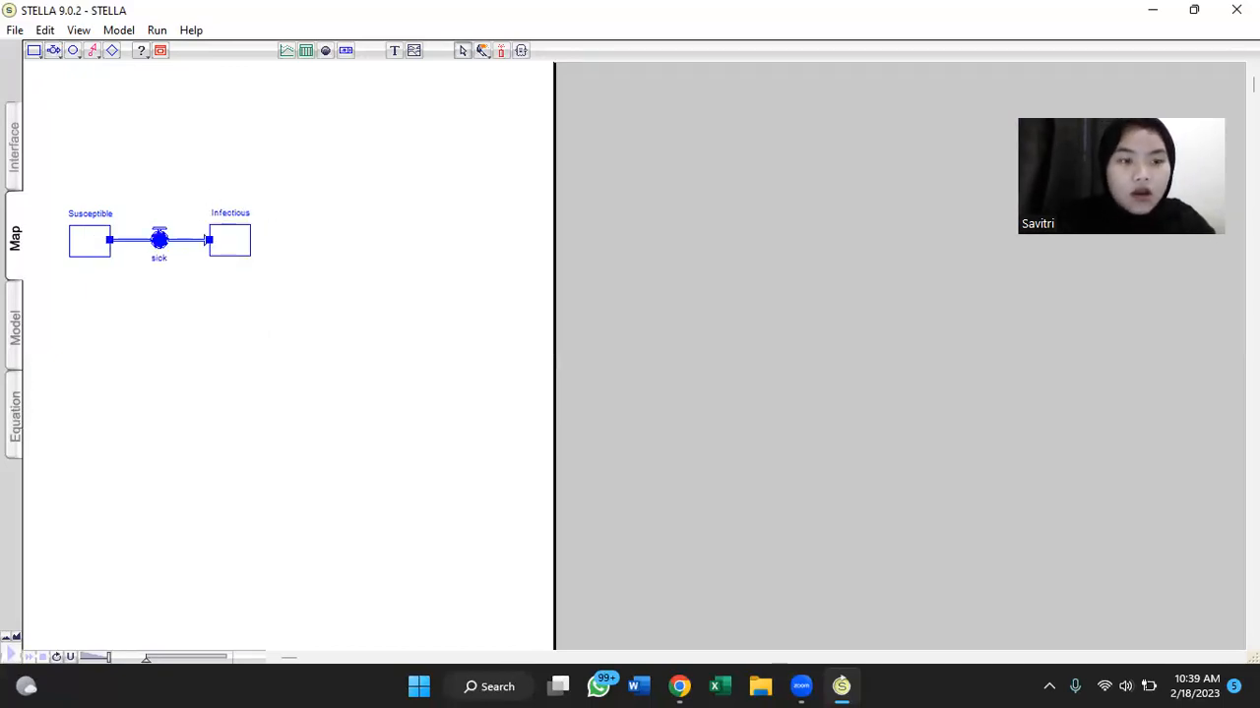
pyautogui.write(' per')
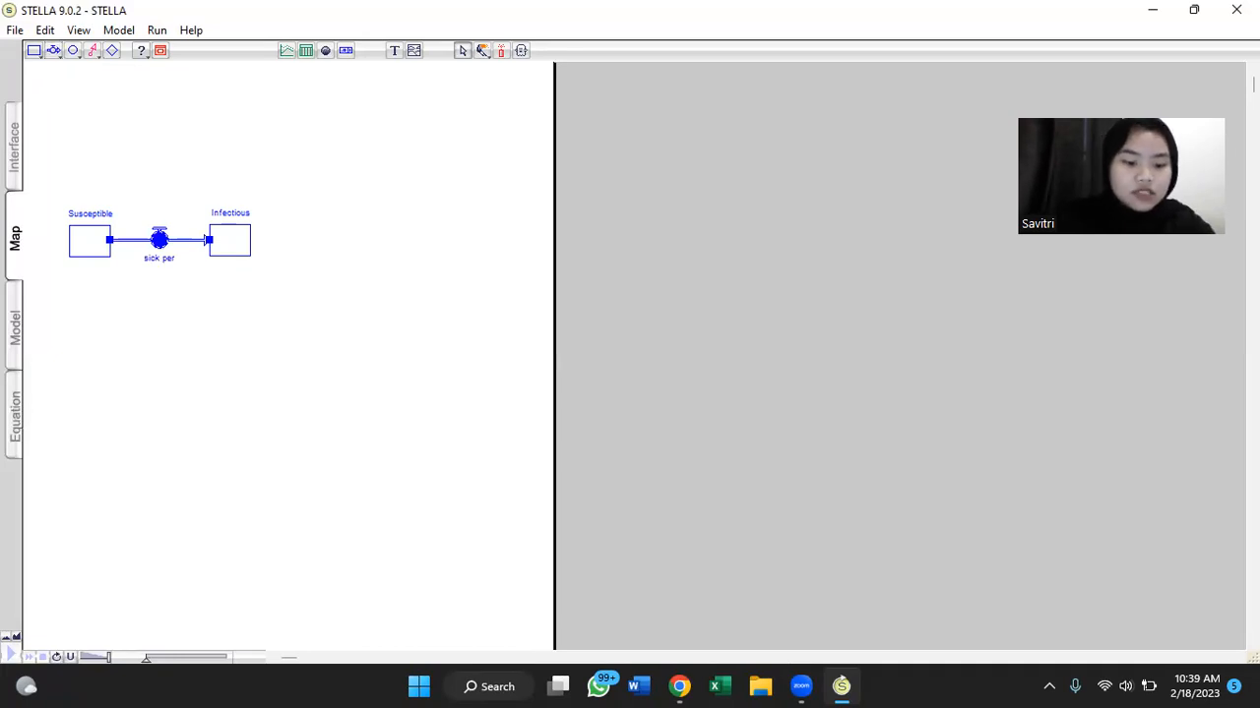
pyautogui.write(' day')
pyautogui.click(327, 196)
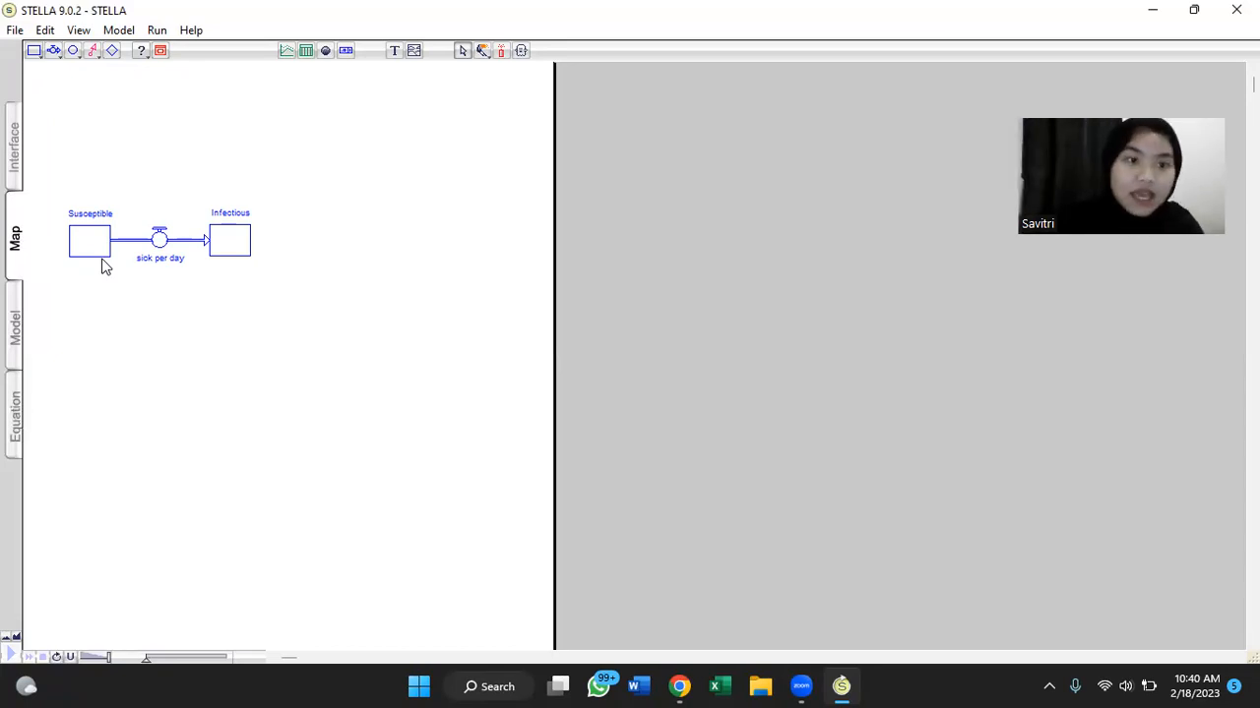
# - Add a stock named "recovered" to the upper right of the Infectious stock
pyautogui.click(32, 50)
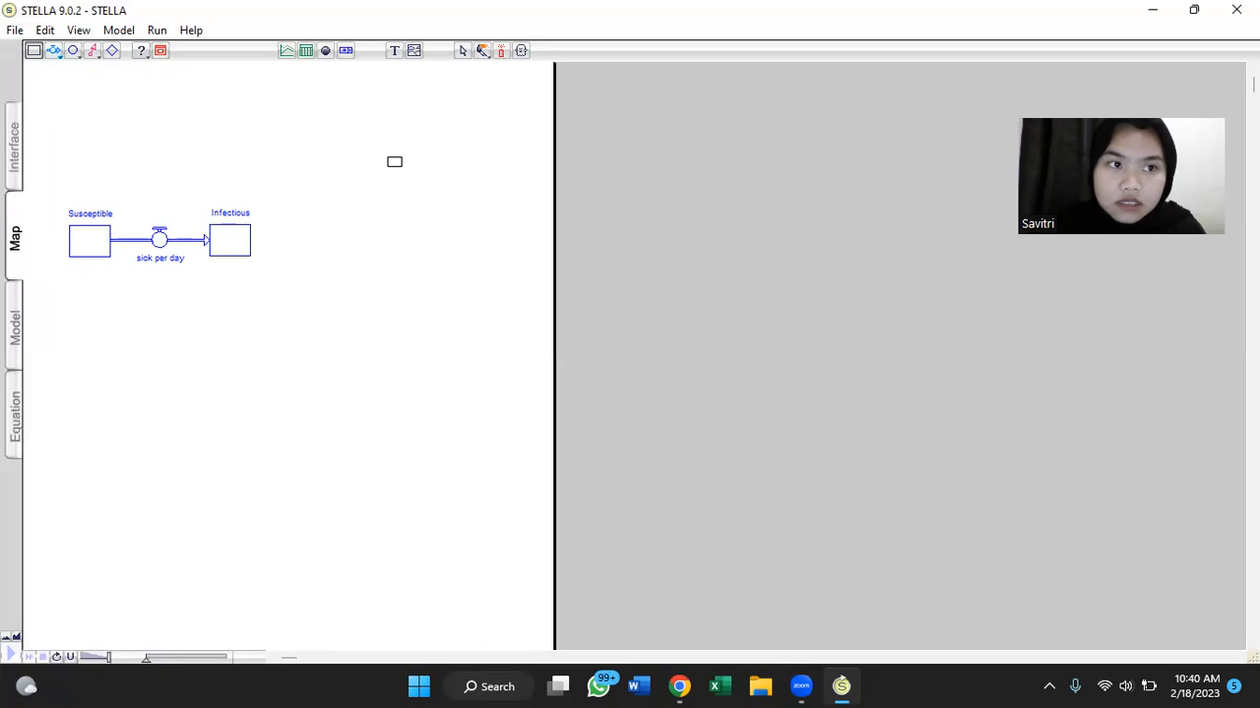
pyautogui.click(394, 161)
pyautogui.write('reco')
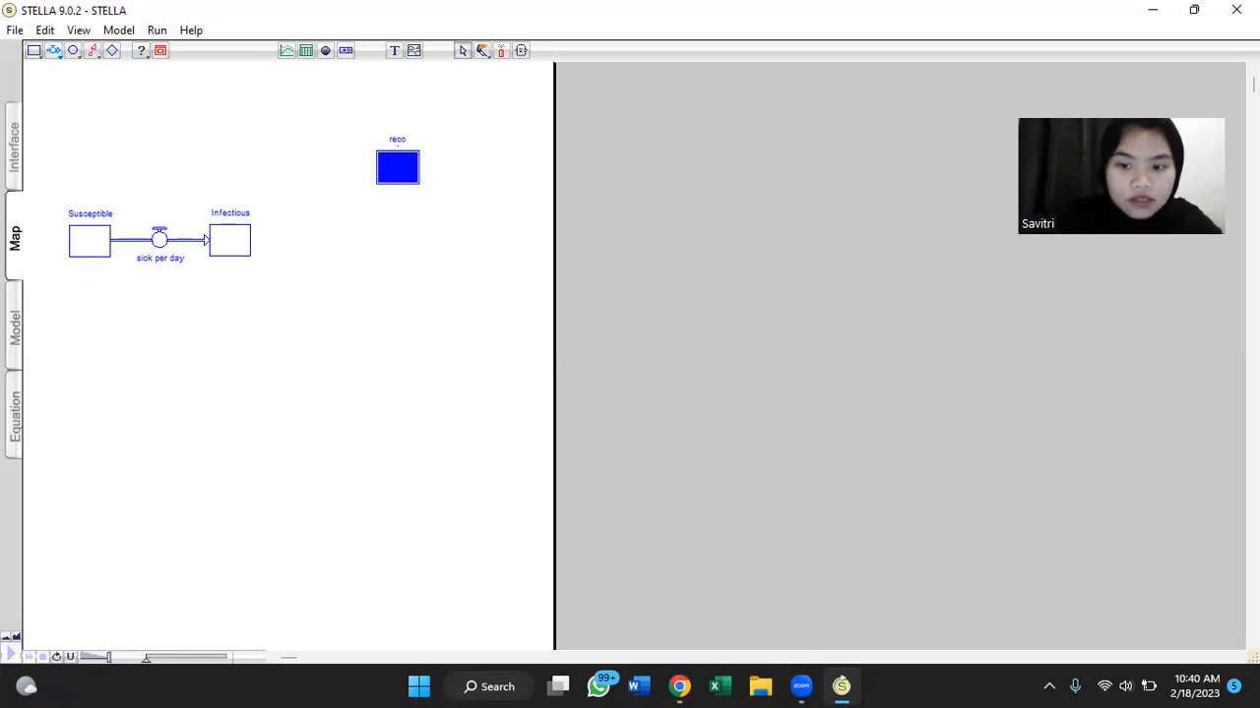
pyautogui.write('vered')
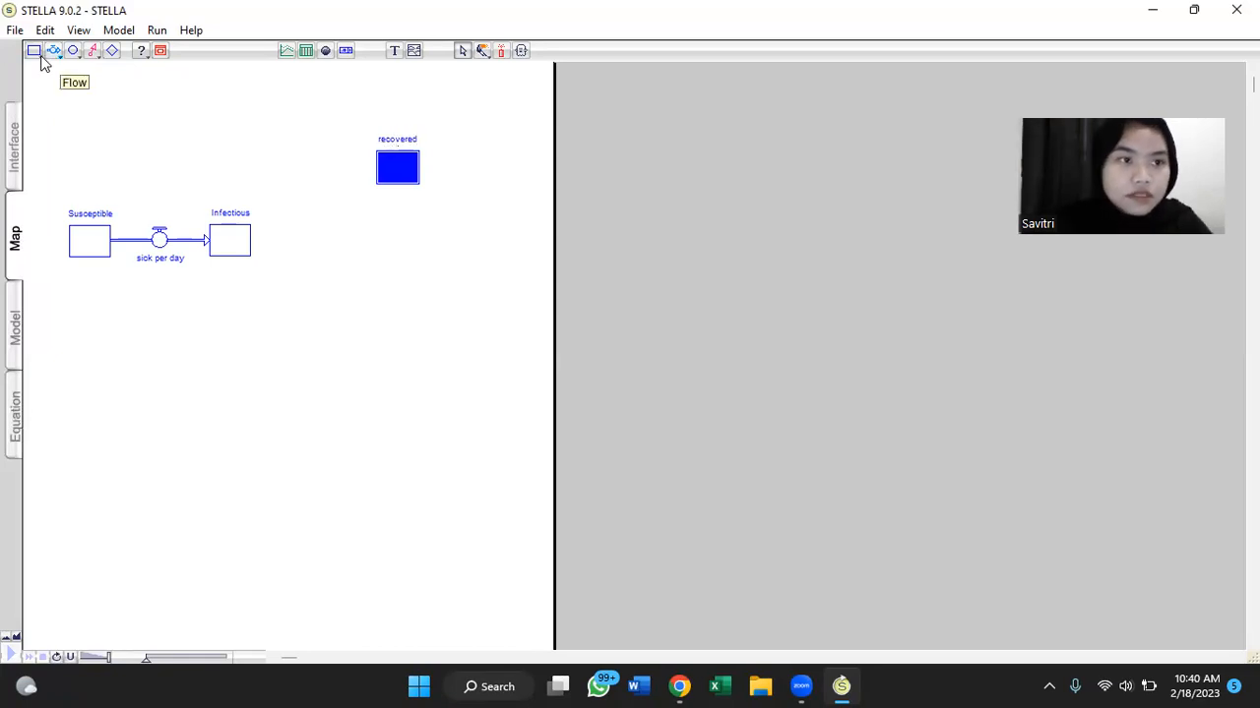
pyautogui.click(15, 32)
pyautogui.click(304, 117)
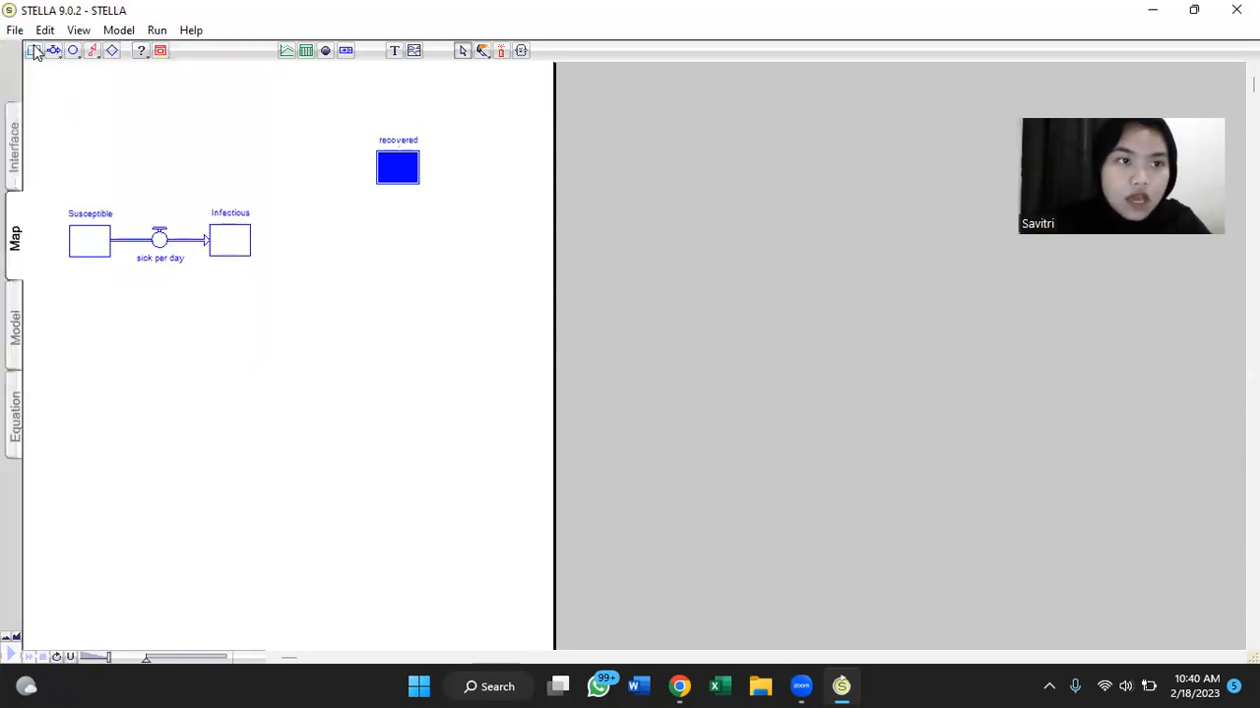
# - Add a stock named "dead" directly below the recovered stock, to the lower right of Infectious
pyautogui.click(33, 50)
pyautogui.click(396, 300)
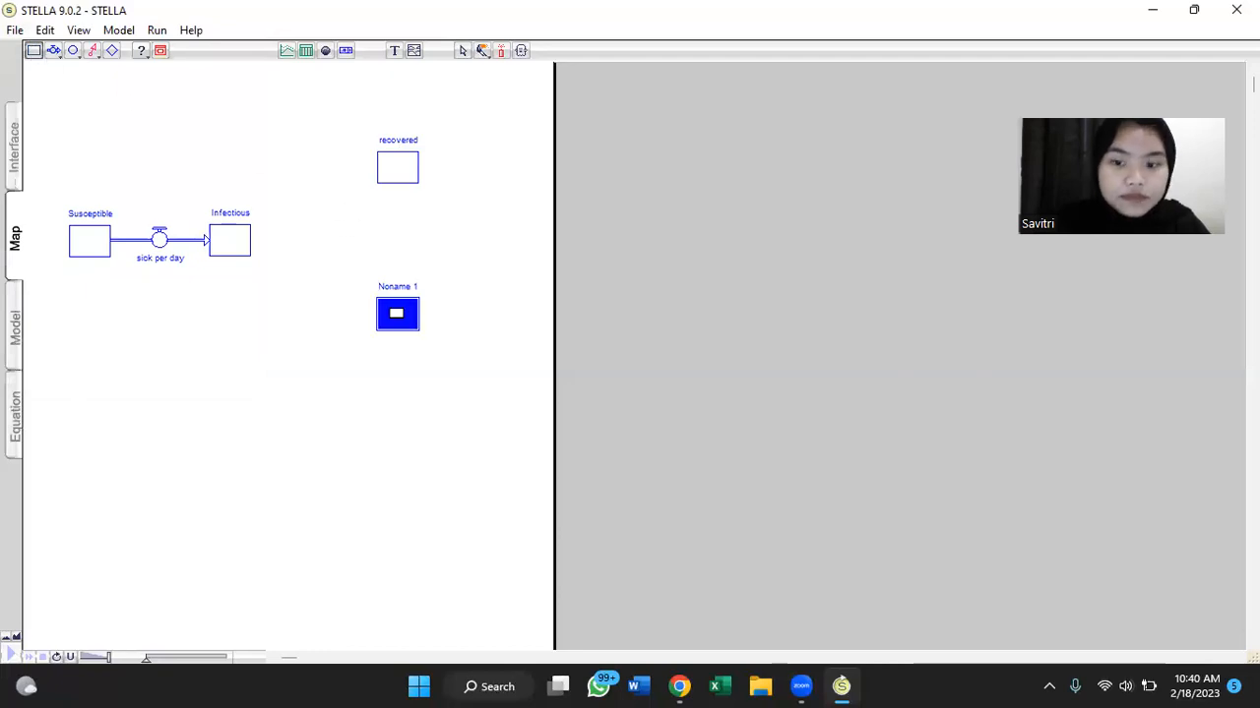
pyautogui.write('dead')
pyautogui.click(466, 295)
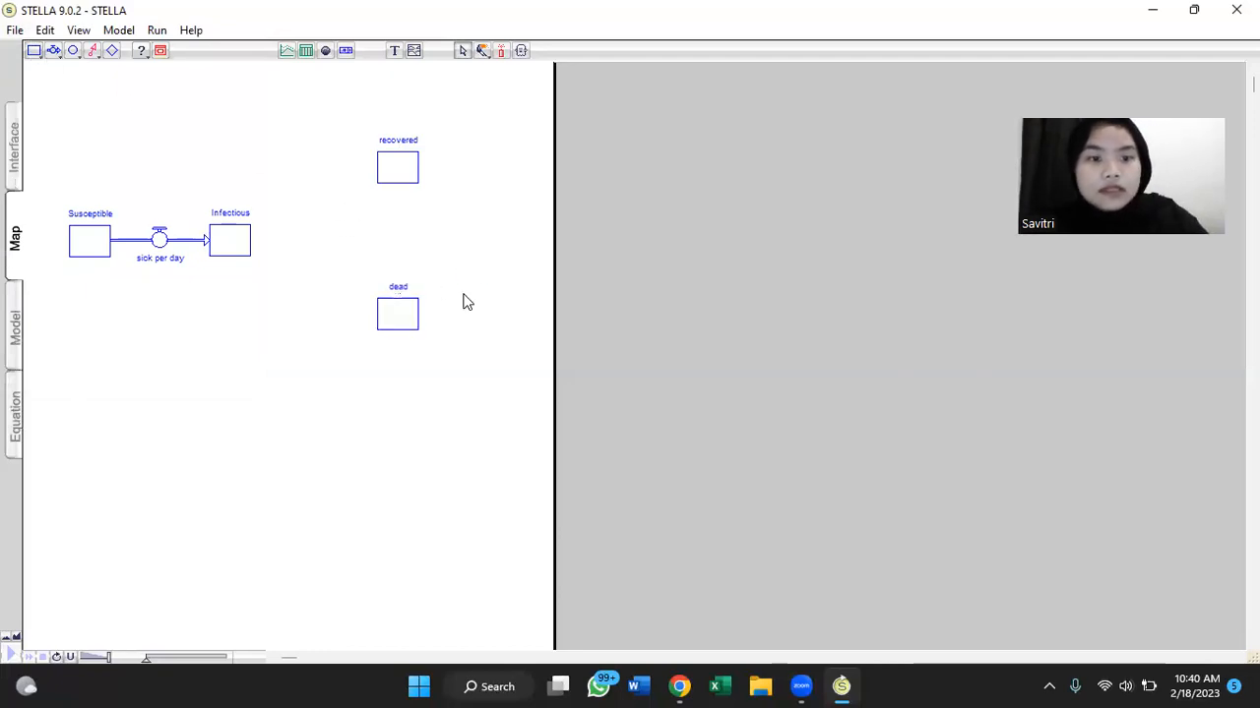
# - Nudge the recovered stock slightly down and to the right
pyautogui.click(416, 173)
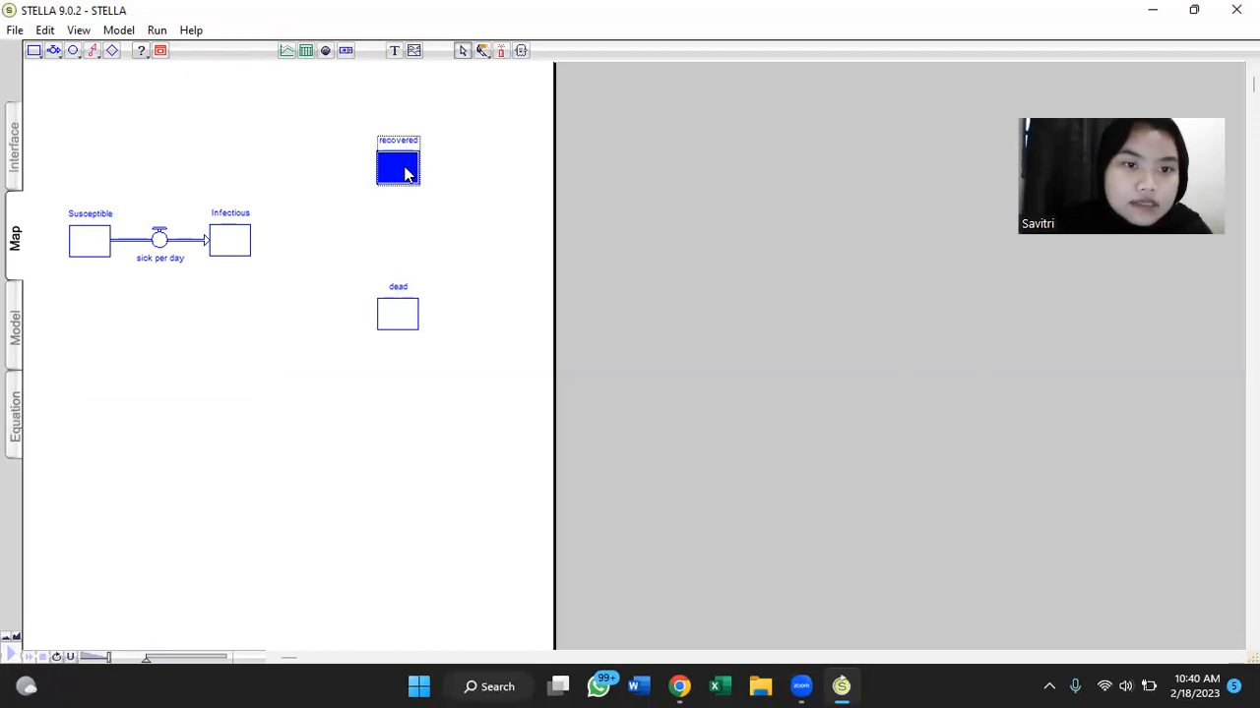
pyautogui.moveTo(412, 175); pyautogui.dragTo(417, 178)
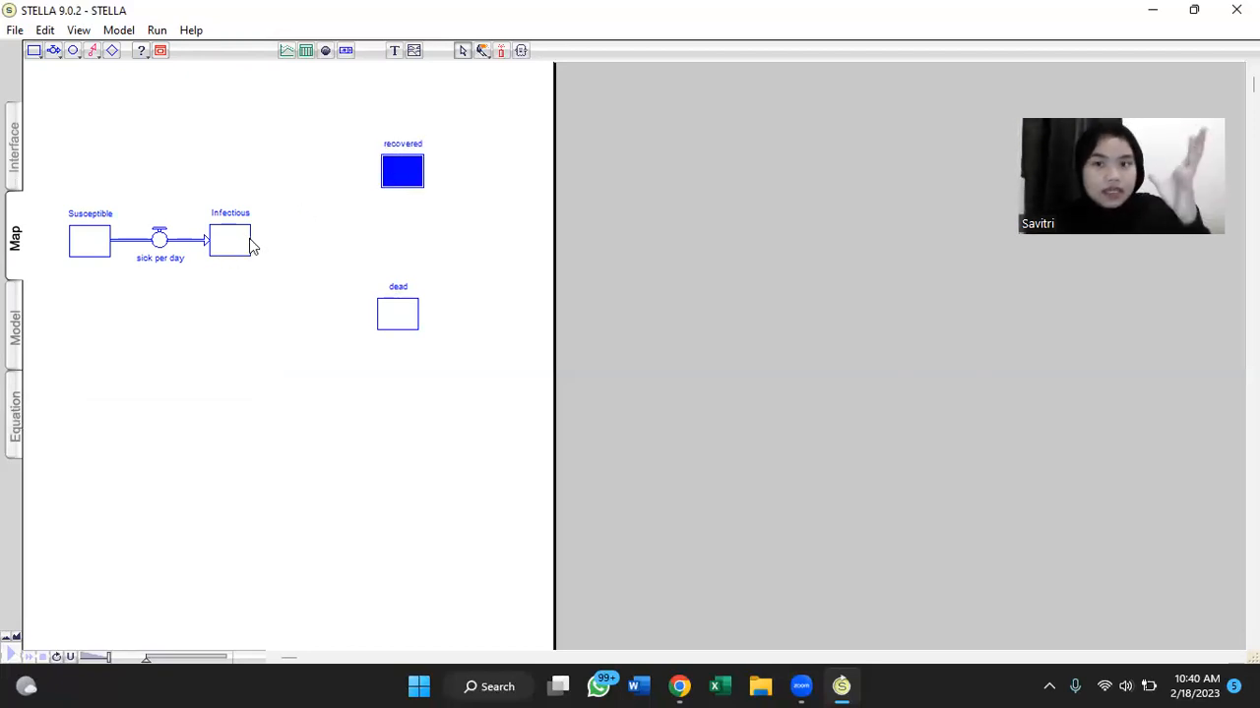
pyautogui.click(332, 267)
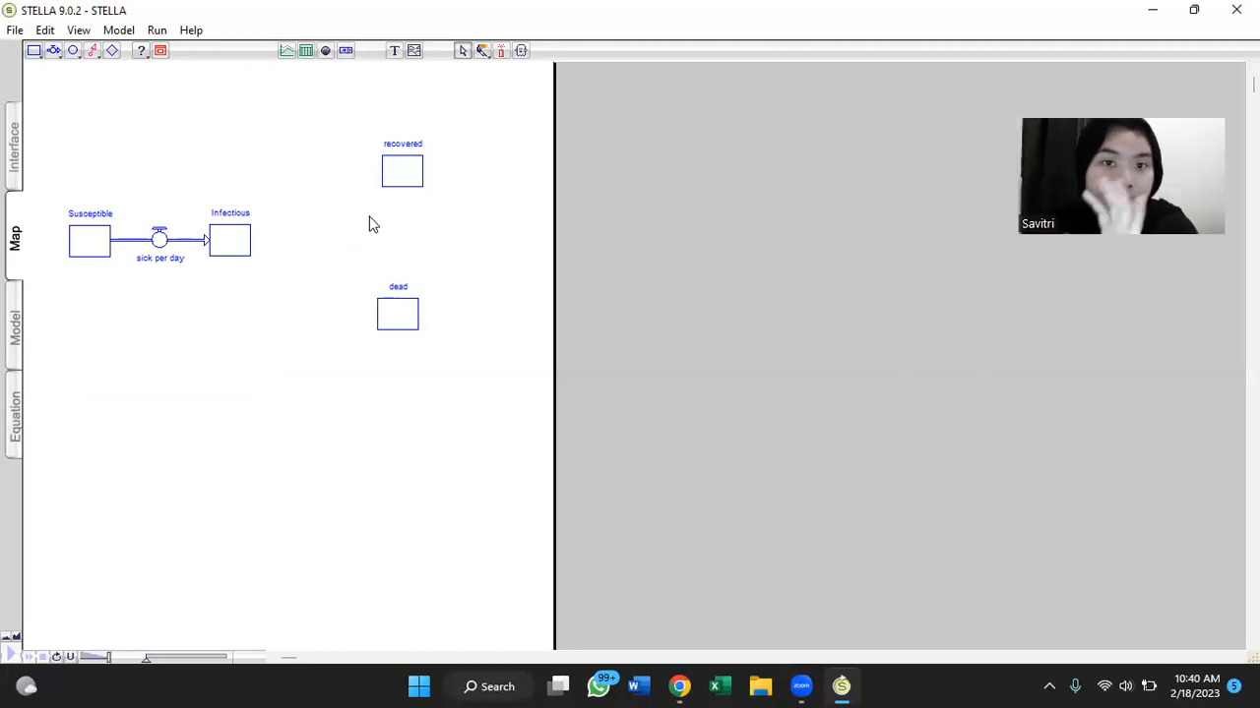
# - Draw a flow named "daily recoveries" out of the Infectious stock and connect its end to the recovered stock
pyautogui.click(53, 50)
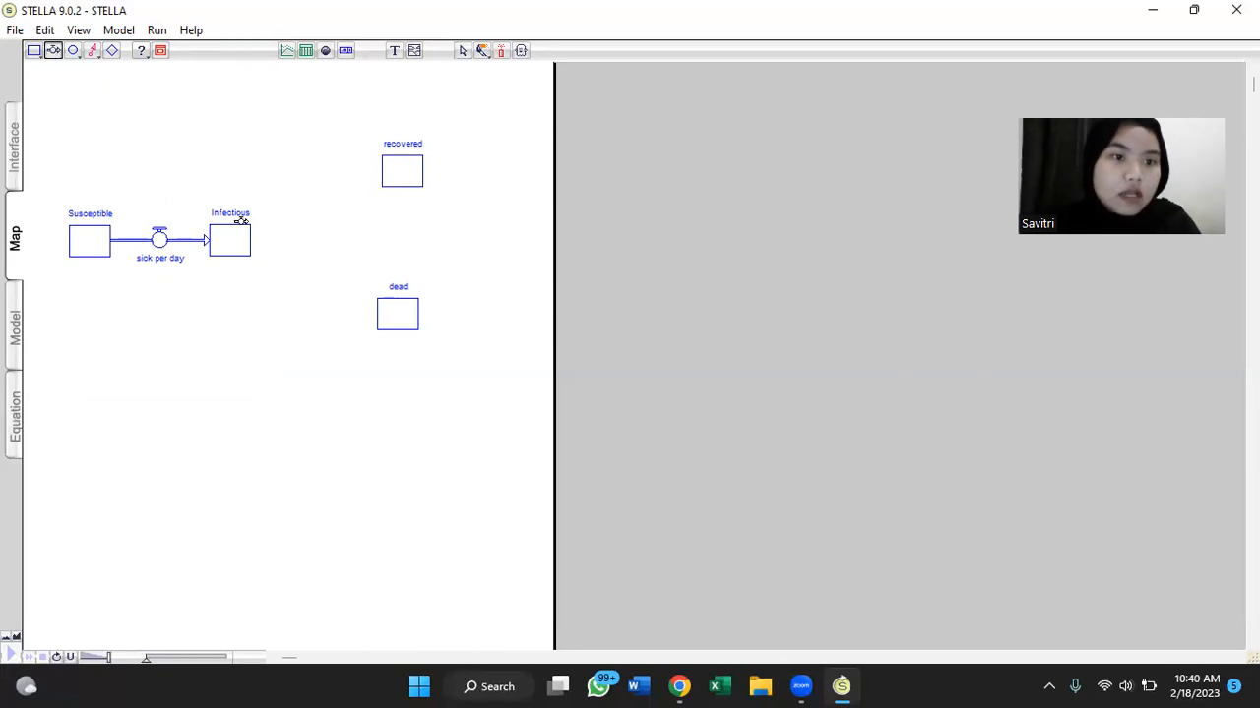
pyautogui.moveTo(240, 226); pyautogui.dragTo(337, 224)
pyautogui.write('daily re')
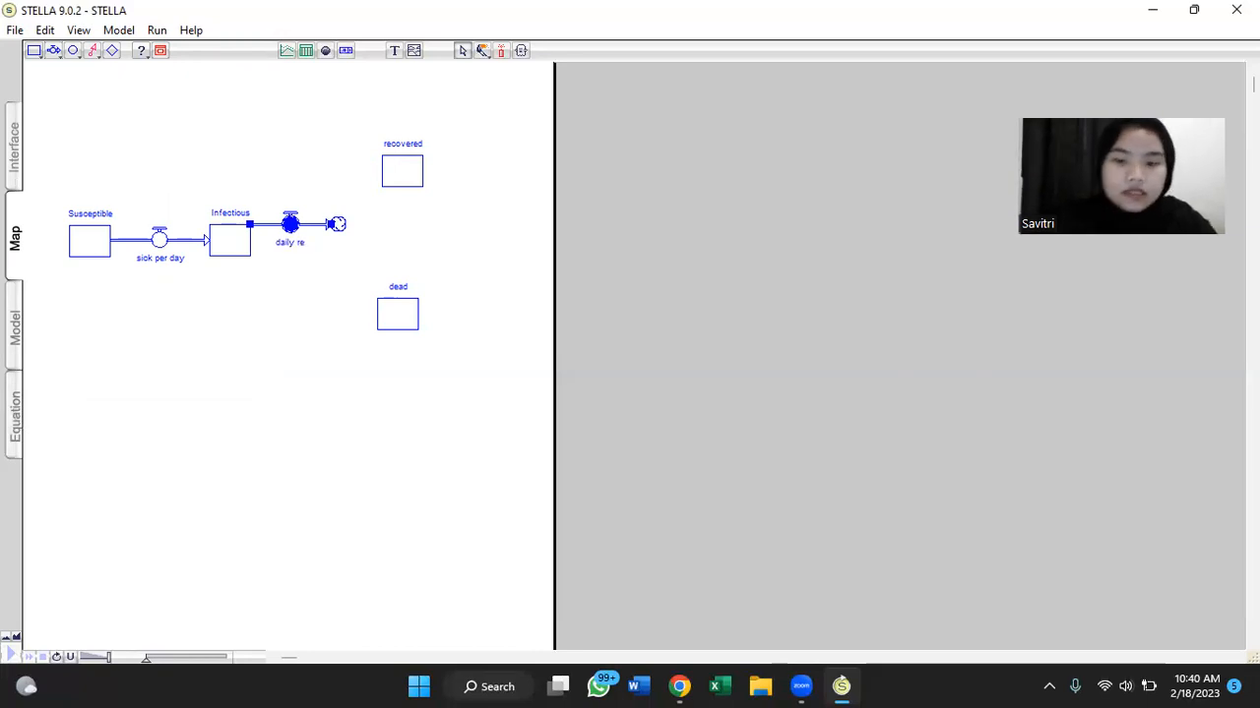
pyautogui.write('cov')
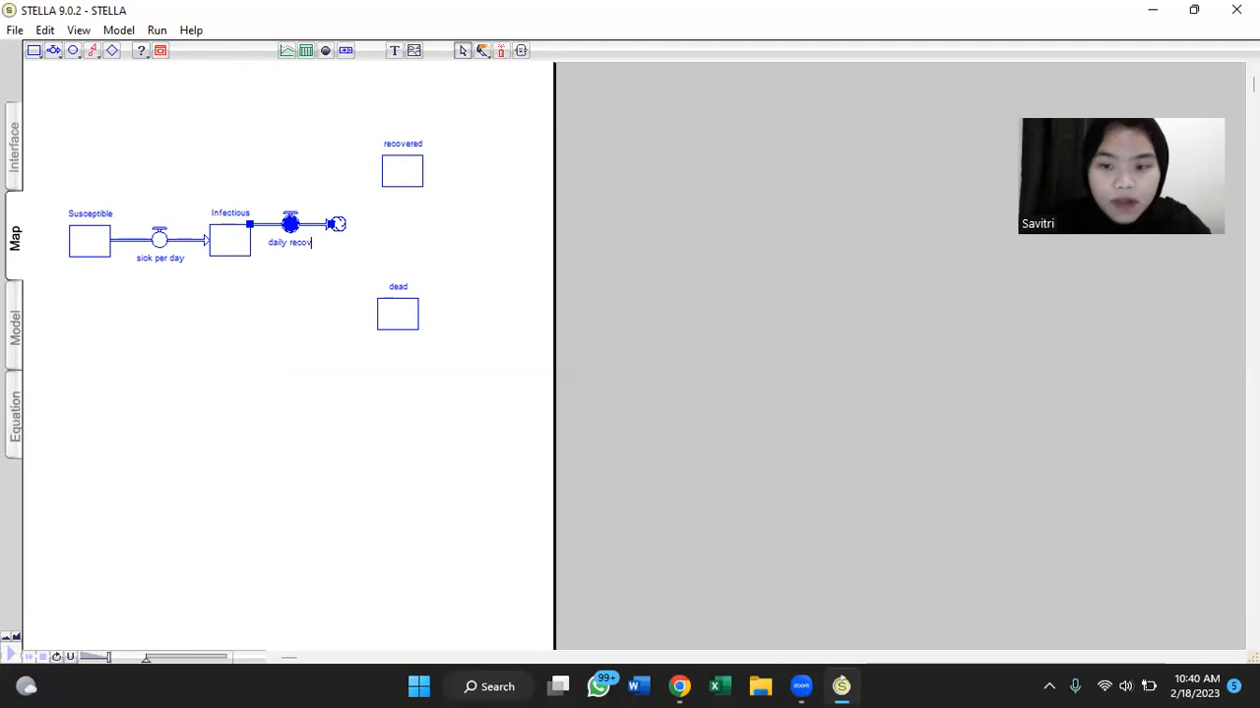
pyautogui.write('eries')
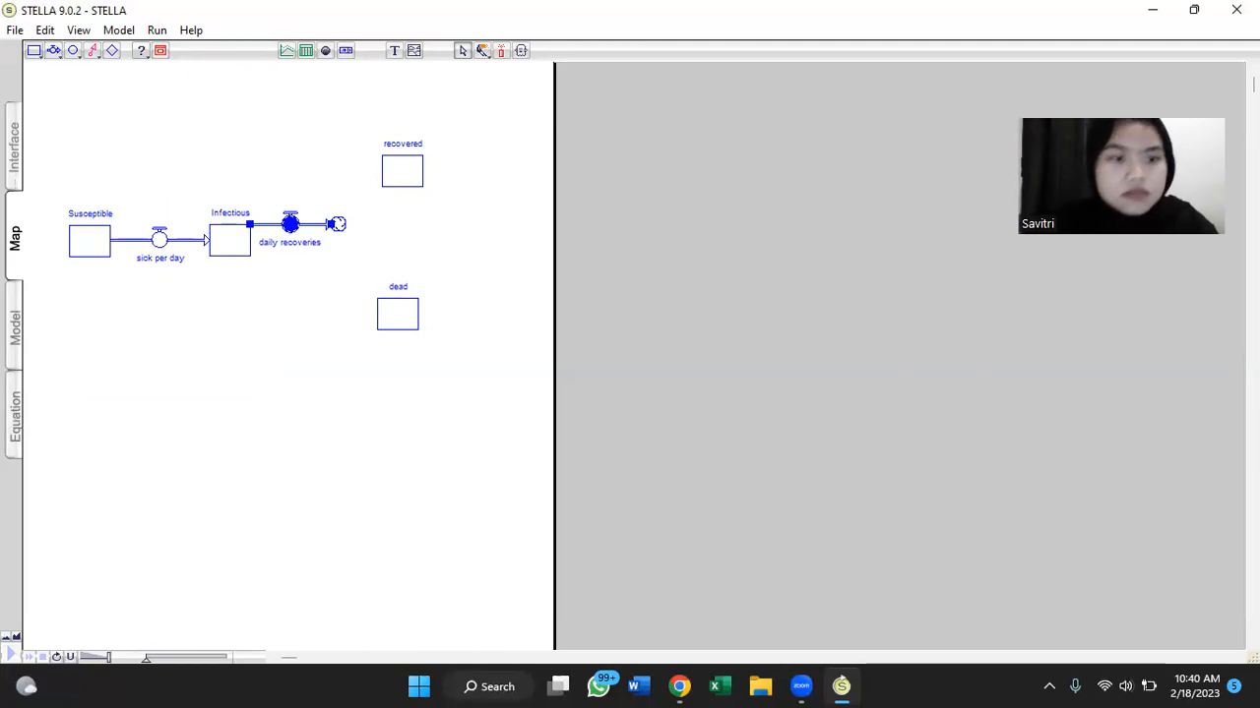
pyautogui.click(354, 246)
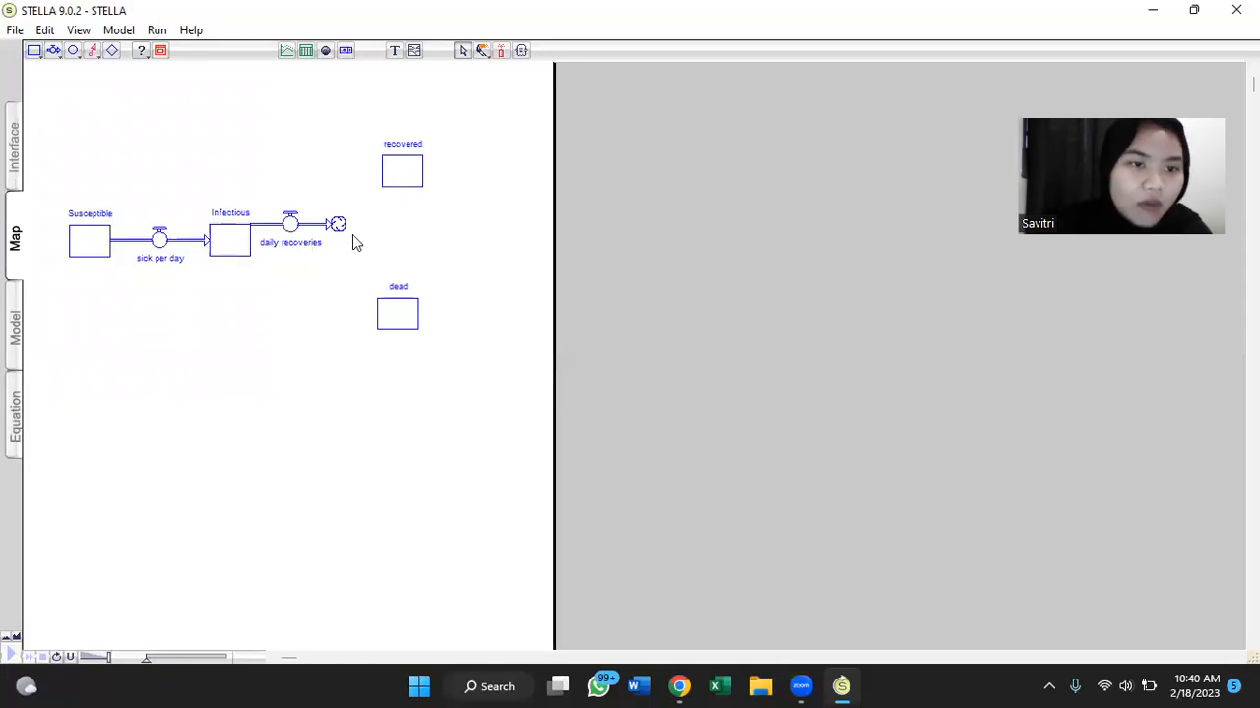
pyautogui.moveTo(338, 226); pyautogui.dragTo(396, 178)
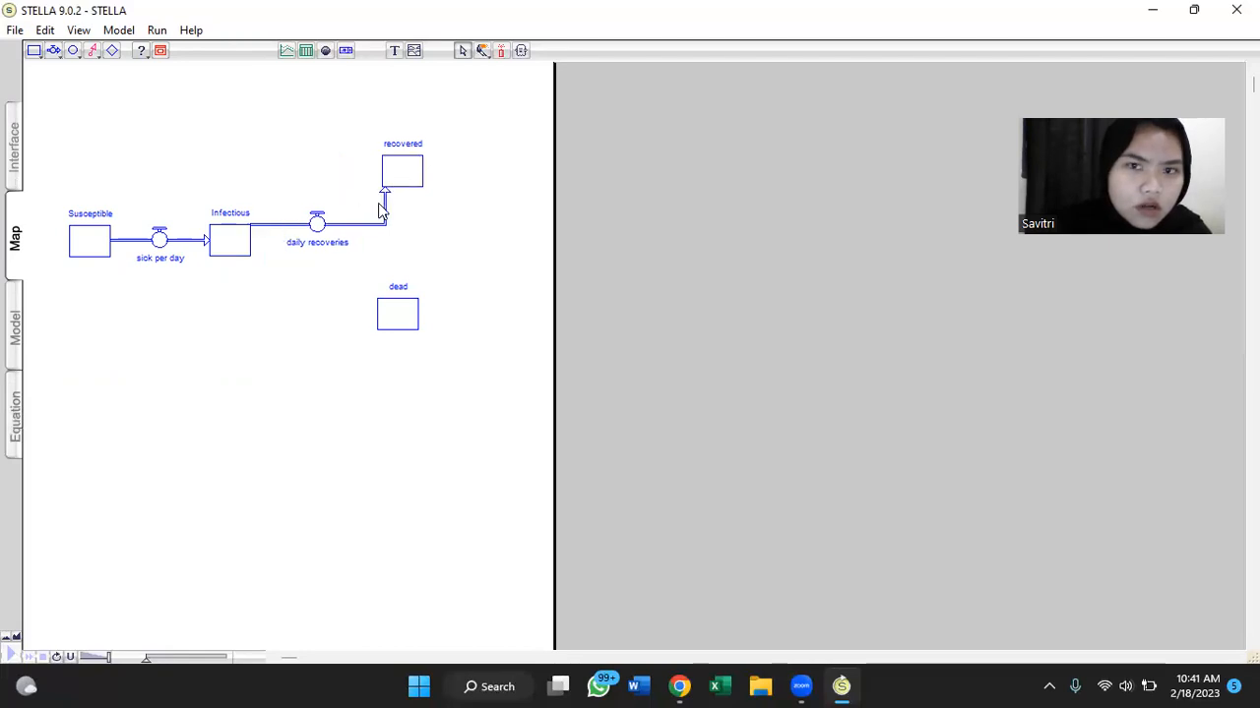
# - Move the recovered and dead stocks slightly left so they sit roughly one above the other
pyautogui.moveTo(406, 182)
pyautogui.mouseDown()
pyautogui.moveTo(392, 173)
pyautogui.moveTo(385, 188)
pyautogui.mouseUp()
pyautogui.moveTo(390, 316); pyautogui.dragTo(382, 313)
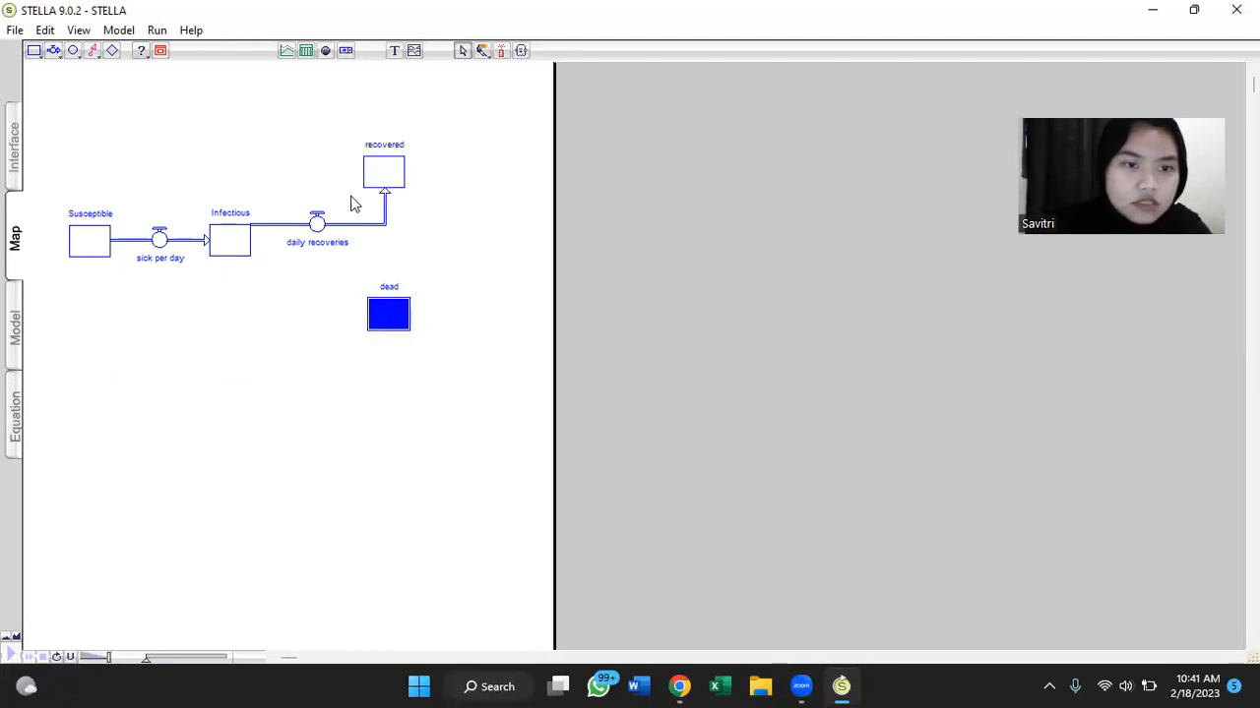
pyautogui.click(470, 278)
pyautogui.click(93, 50)
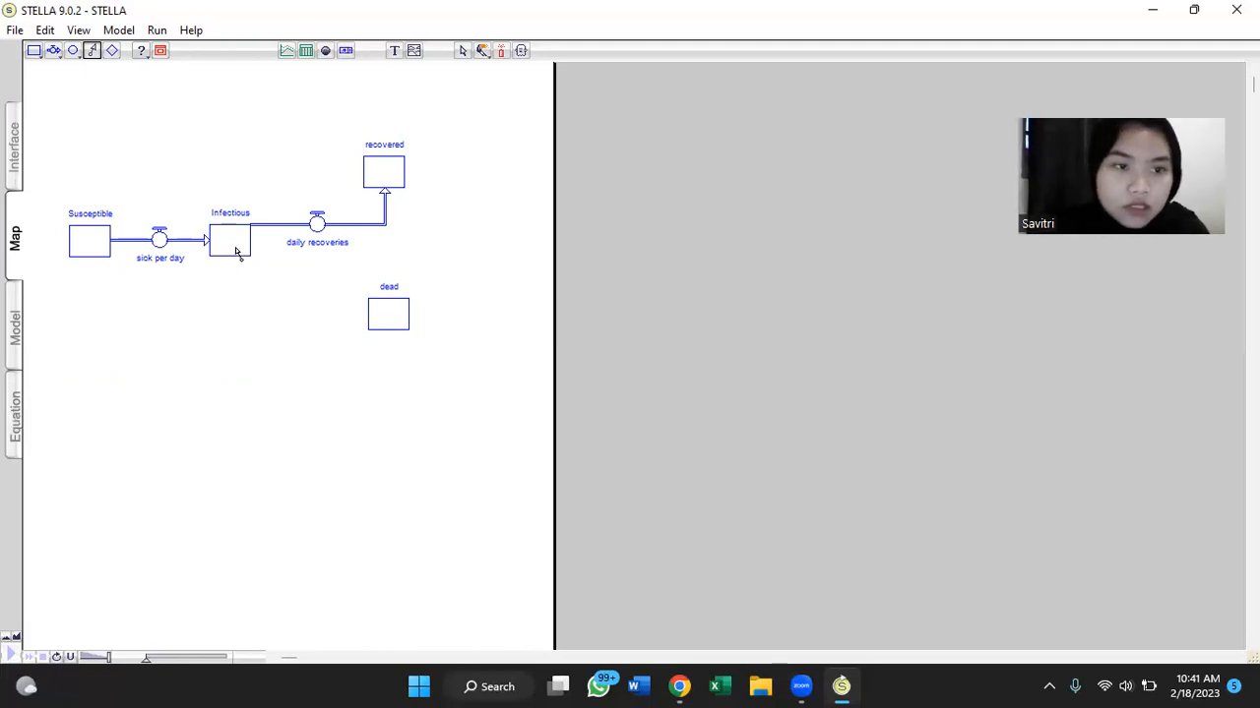
pyautogui.moveTo(246, 252); pyautogui.dragTo(314, 280)
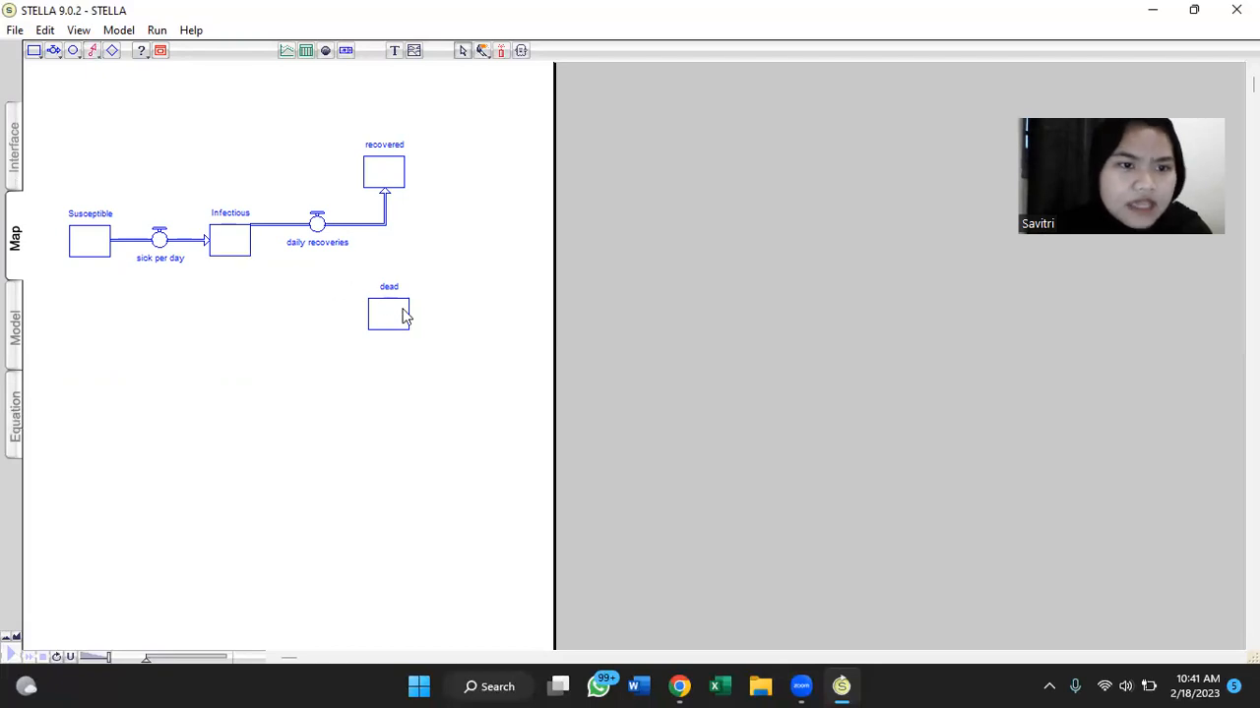
pyautogui.click(53, 50)
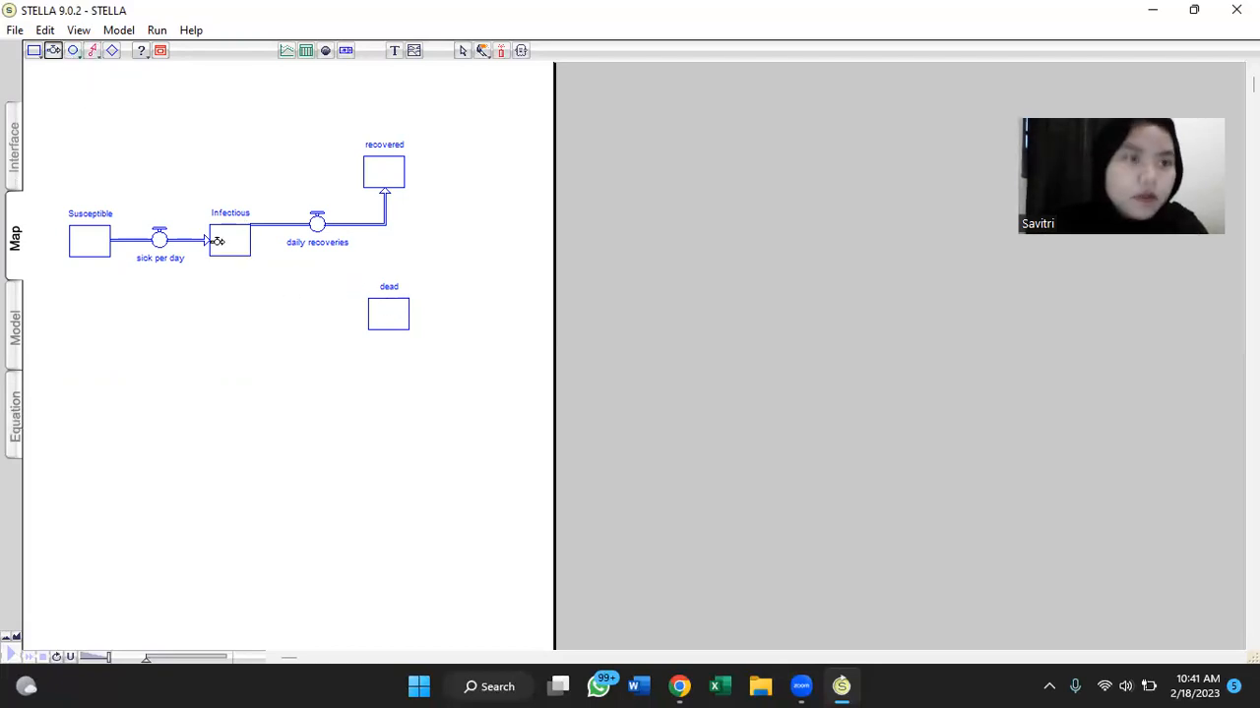
pyautogui.moveTo(237, 256); pyautogui.dragTo(388, 285)
pyautogui.moveTo(245, 260); pyautogui.dragTo(241, 251)
pyautogui.click(327, 302)
pyautogui.click(328, 275)
pyautogui.press('Delete')
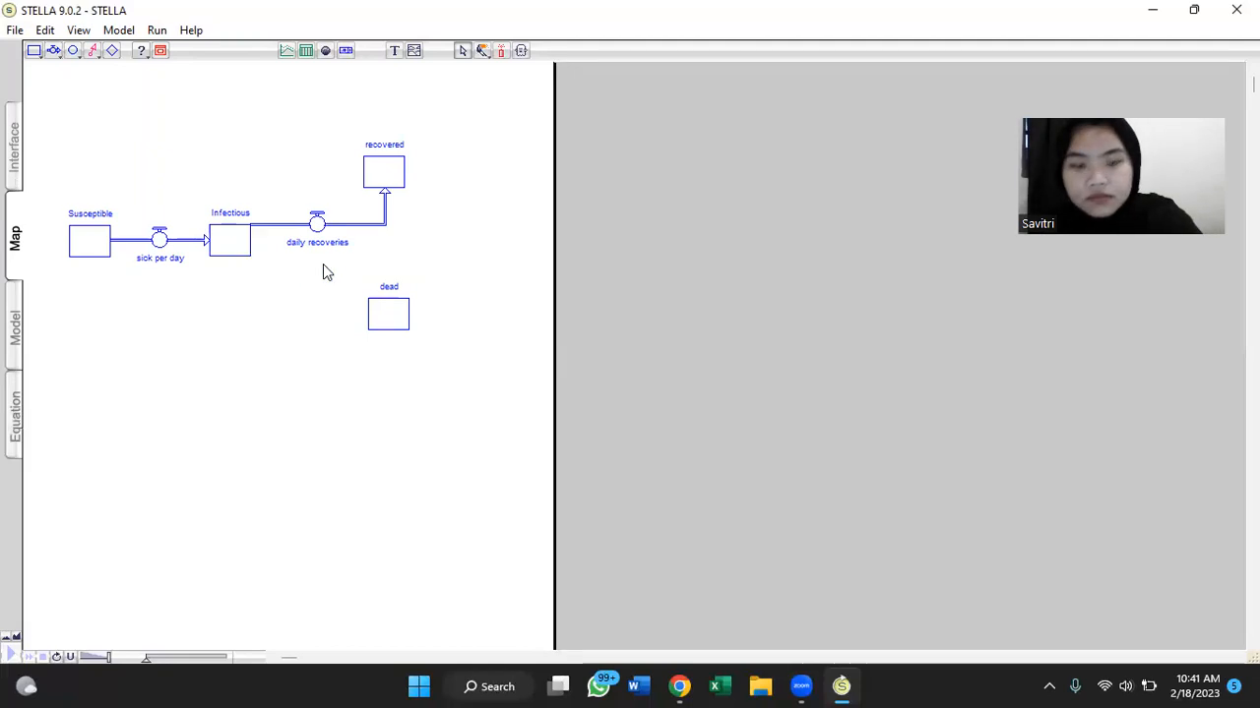
# - Draw a flow named "daily deaths" out of the Infectious stock and connect its end to the dead stock
pyautogui.click(52, 51)
pyautogui.moveTo(230, 246); pyautogui.dragTo(391, 257)
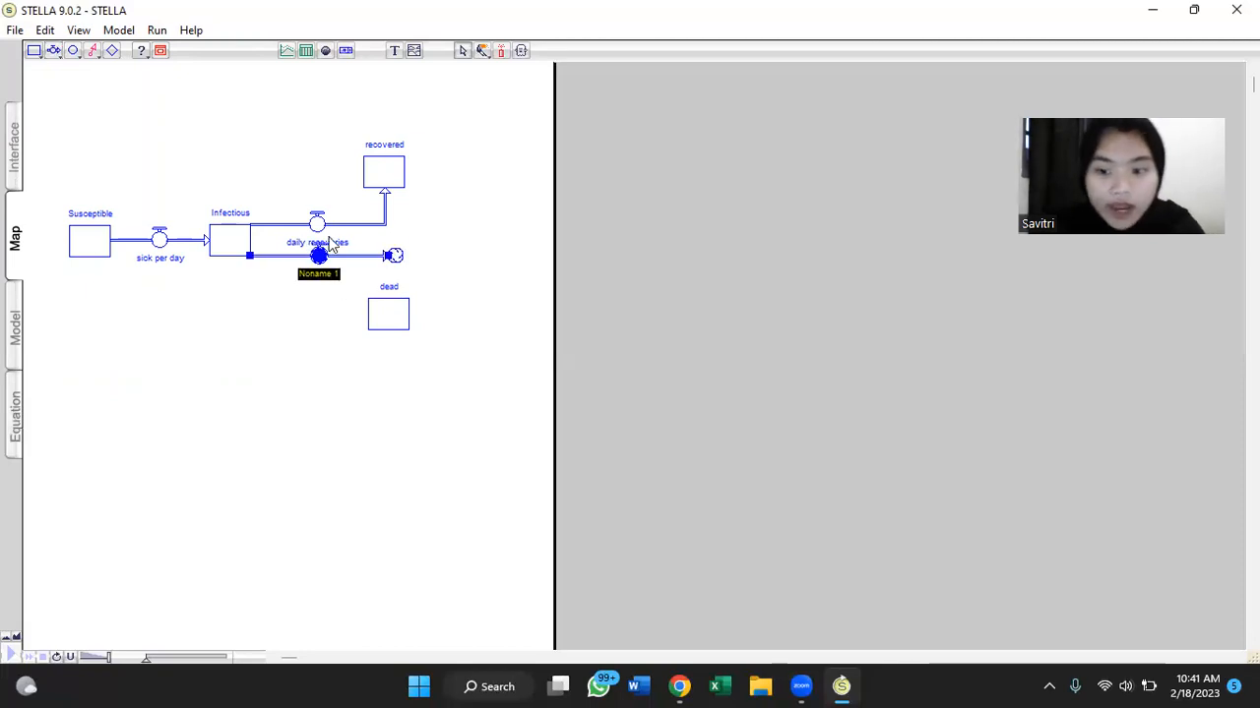
pyautogui.write('daily deaths')
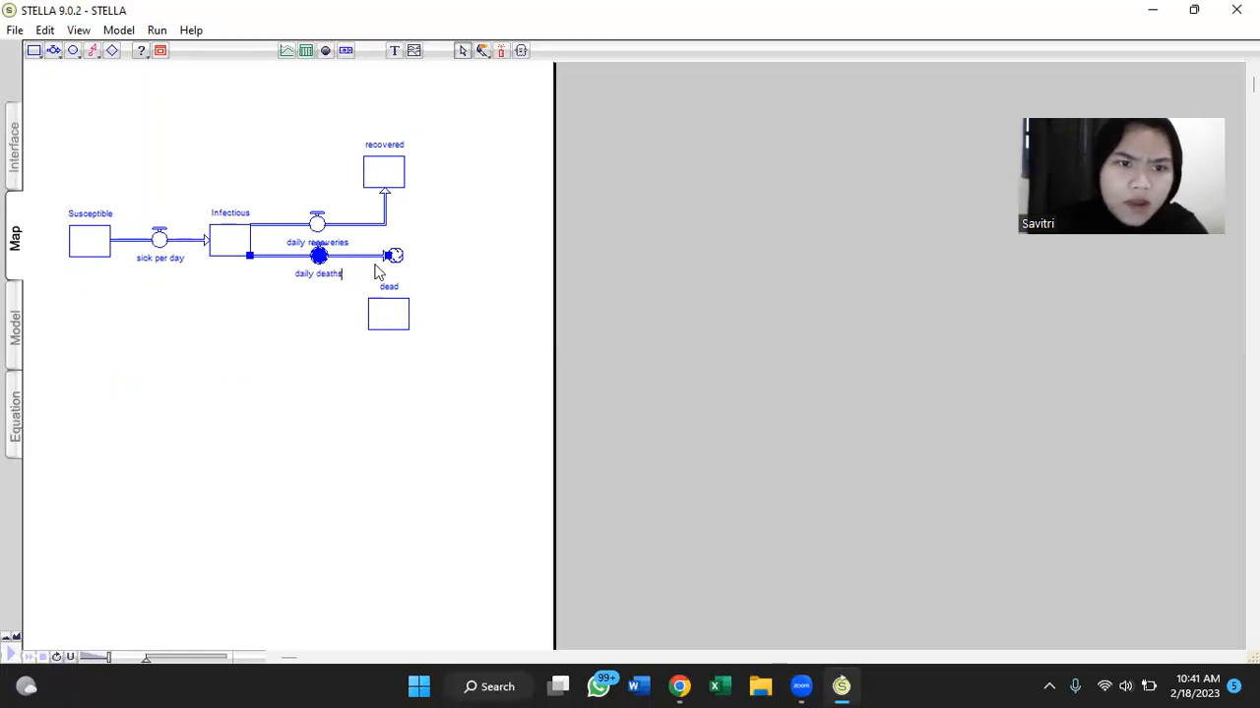
pyautogui.moveTo(391, 254); pyautogui.dragTo(380, 323)
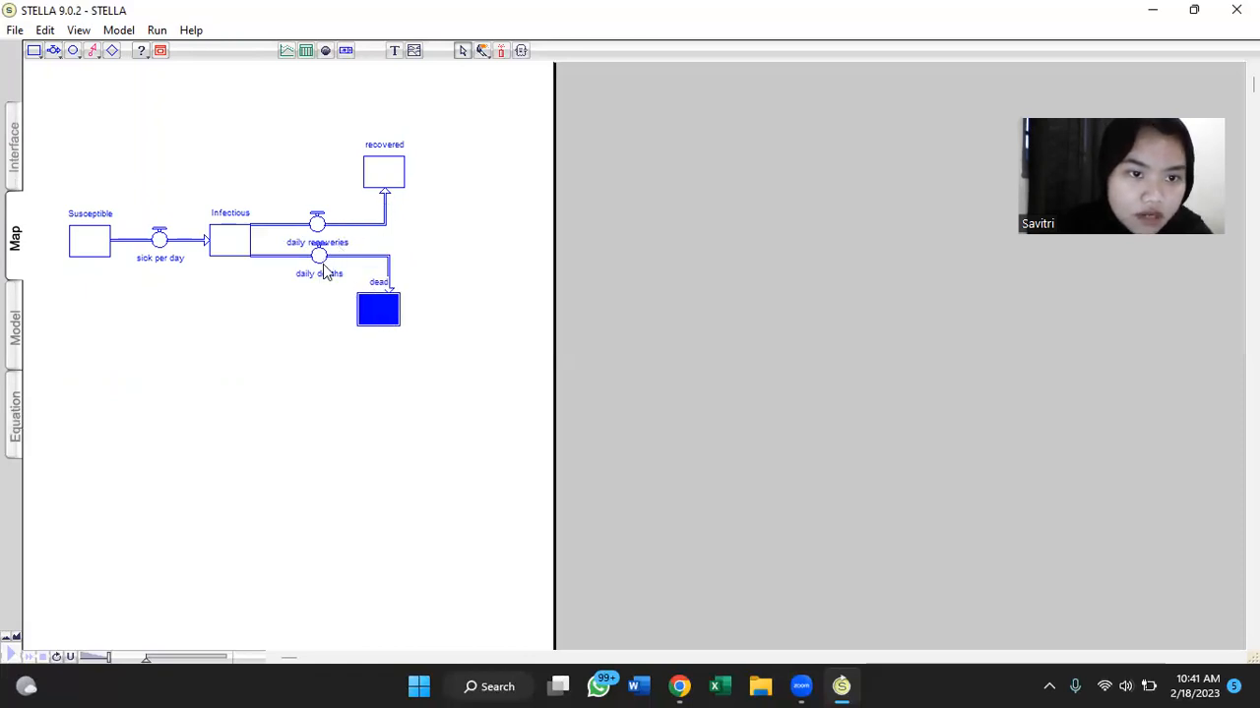
pyautogui.click(325, 268)
pyautogui.click(399, 228)
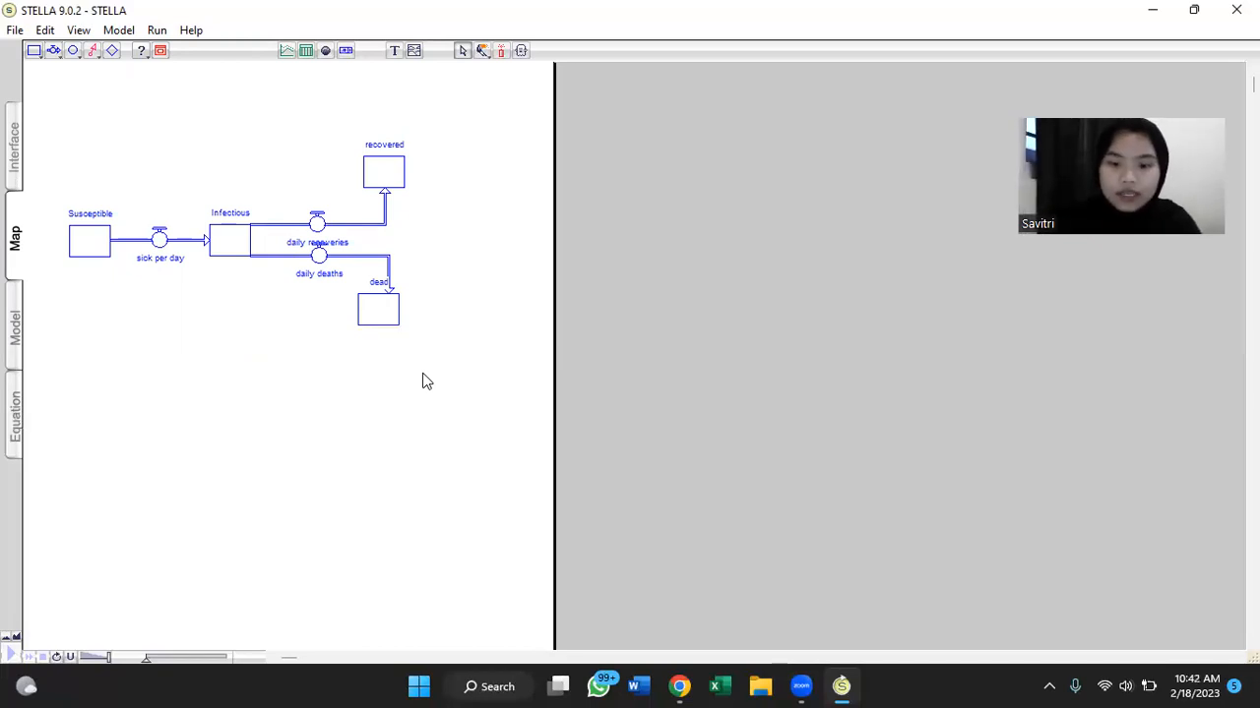
# - Add a converter named "Infection rate" below the sick per day flow
pyautogui.click(74, 52)
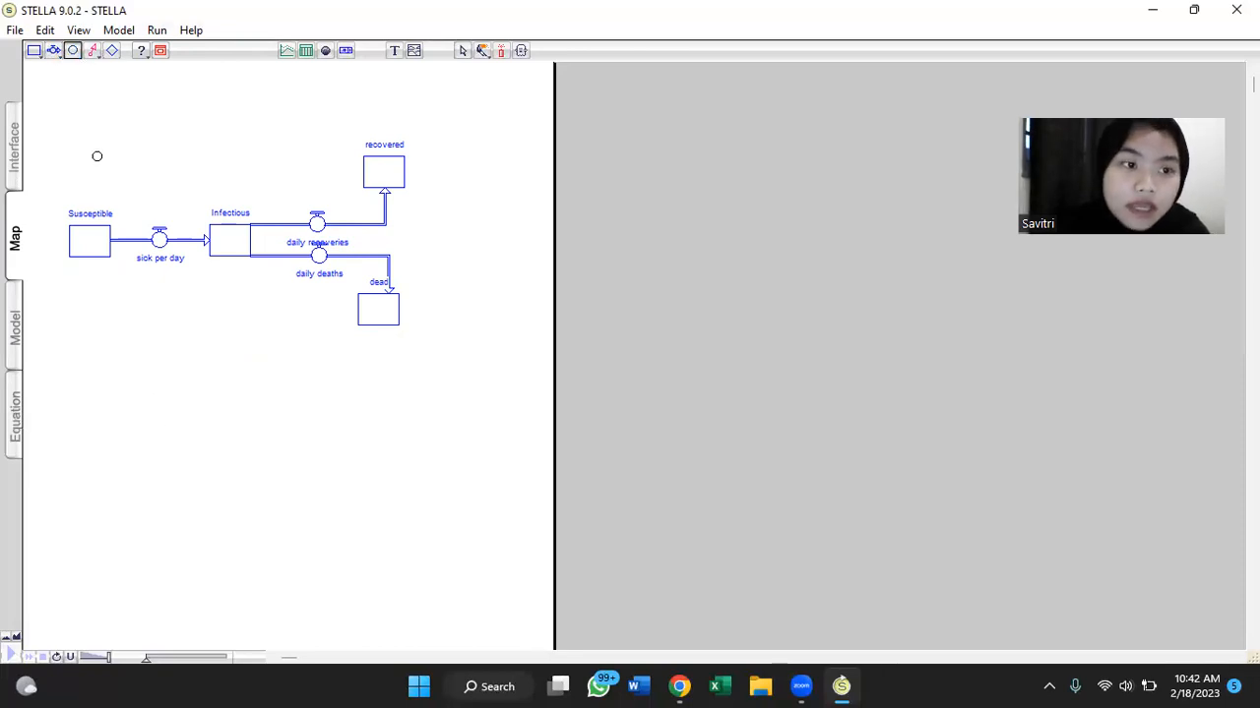
pyautogui.click(55, 51)
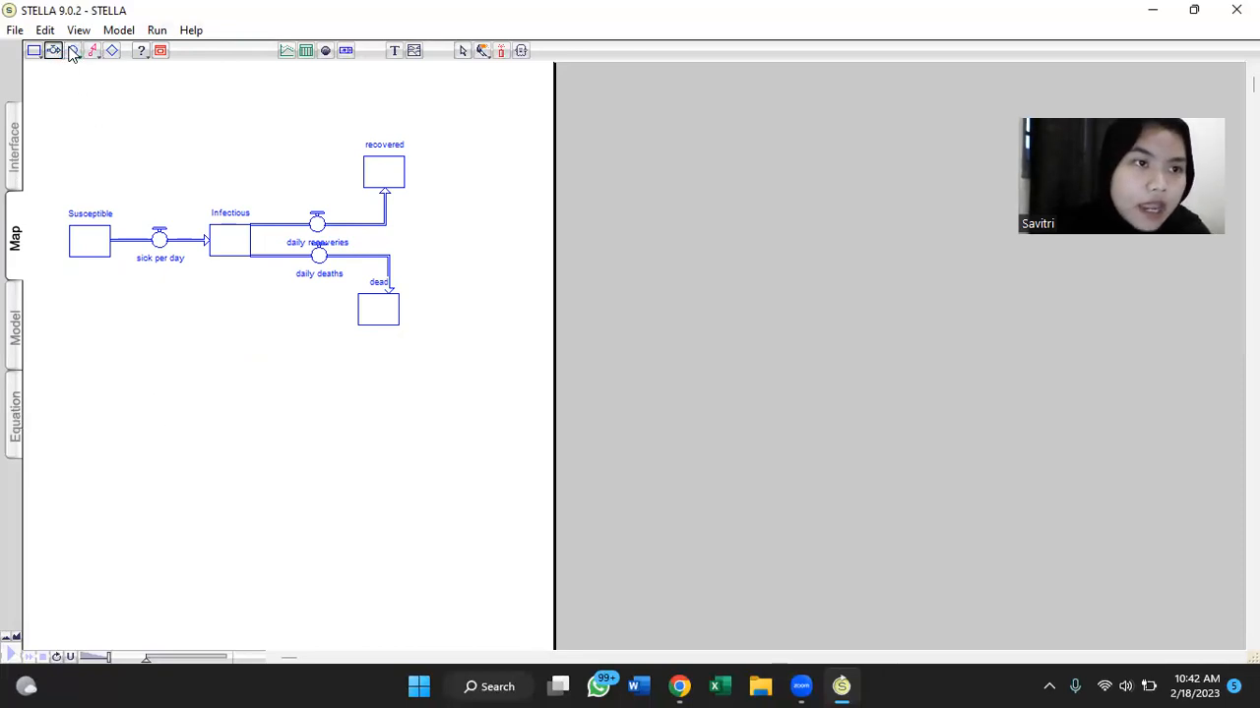
pyautogui.click(74, 51)
pyautogui.click(140, 314)
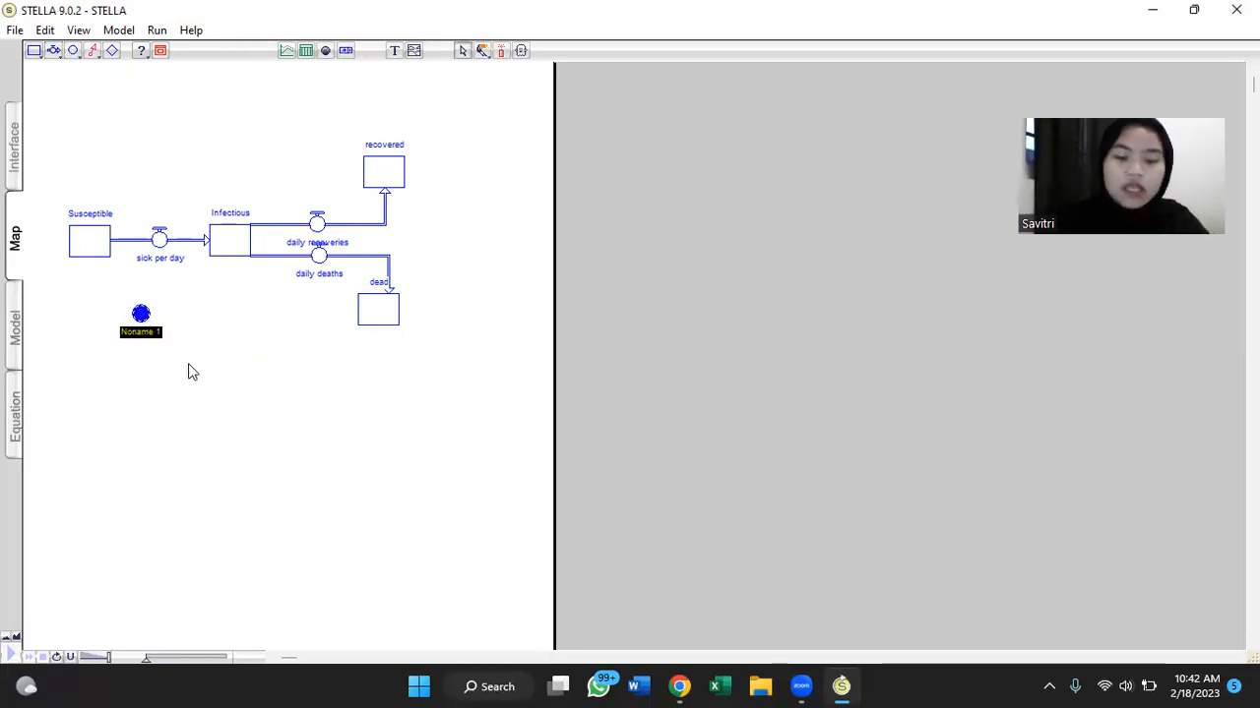
pyautogui.press('BackSpace')
pyautogui.write('Infectin rate')
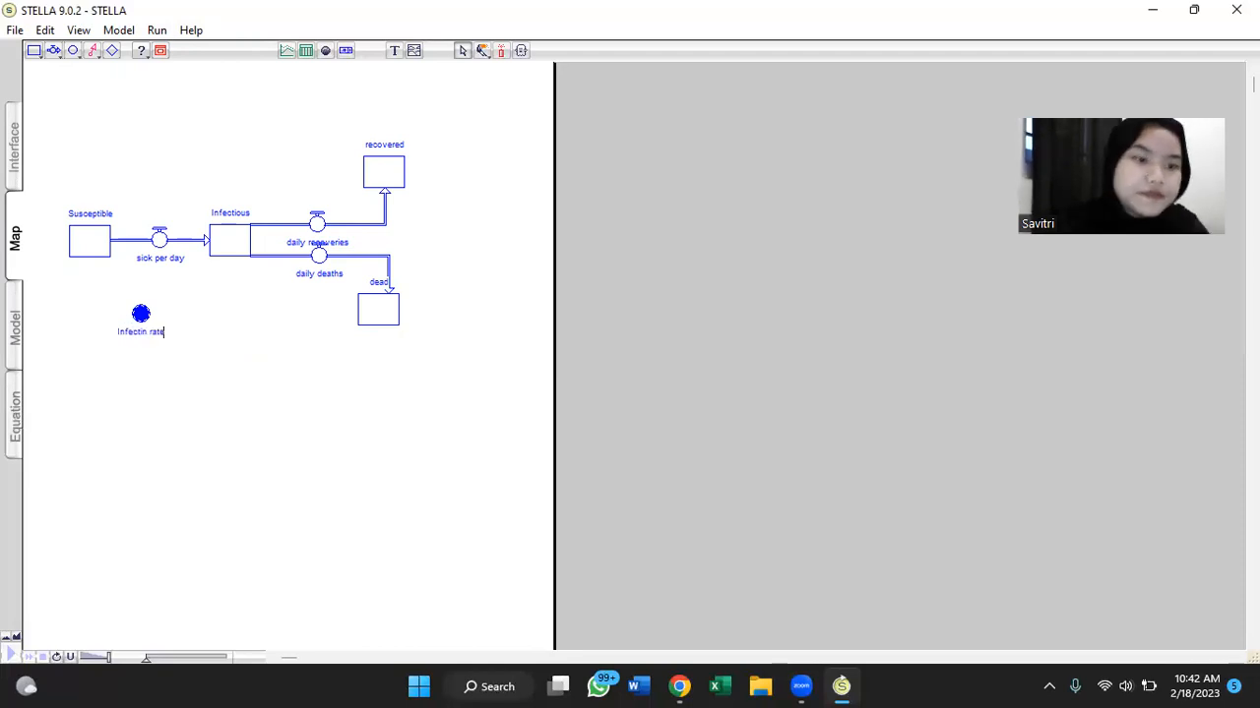
pyautogui.press('BackSpace')
pyautogui.press('BackSpace')
pyautogui.press('BackSpace')
pyautogui.press('BackSpace')
pyautogui.press('BackSpace')
pyautogui.press('BackSpace')
pyautogui.press('BackSpace')
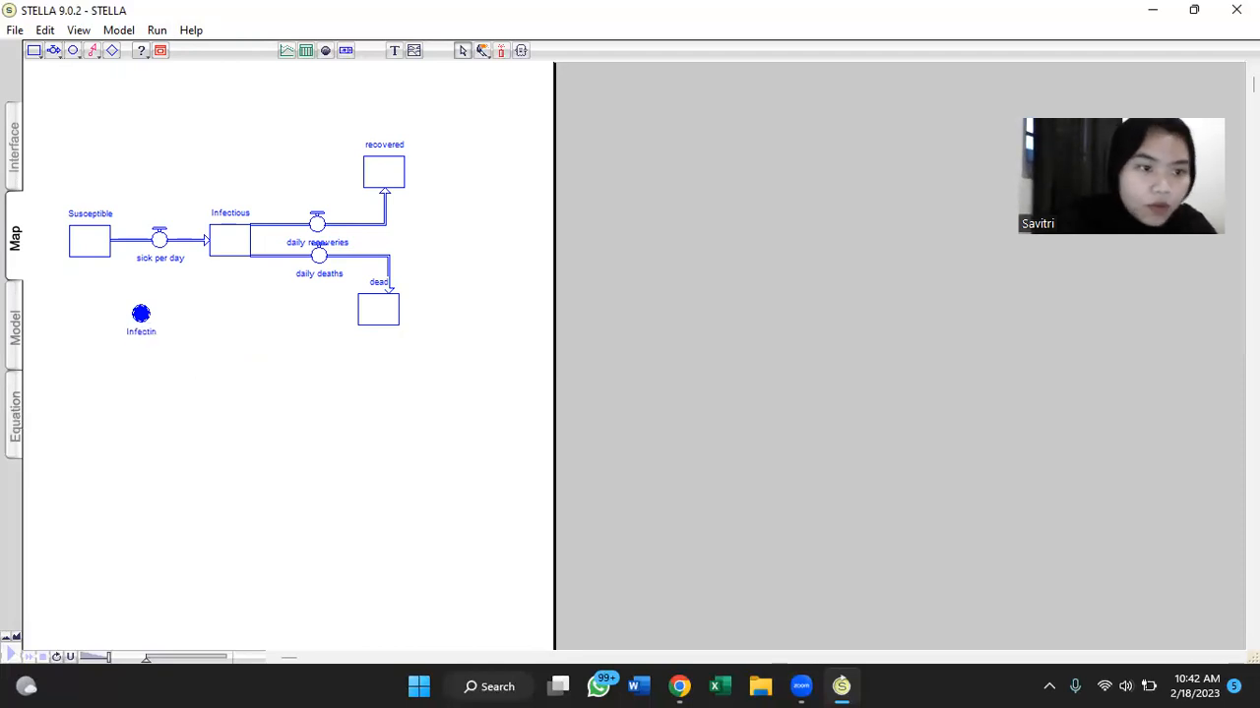
pyautogui.press('BackSpace')
pyautogui.write('tion rate')
pyautogui.click(196, 460)
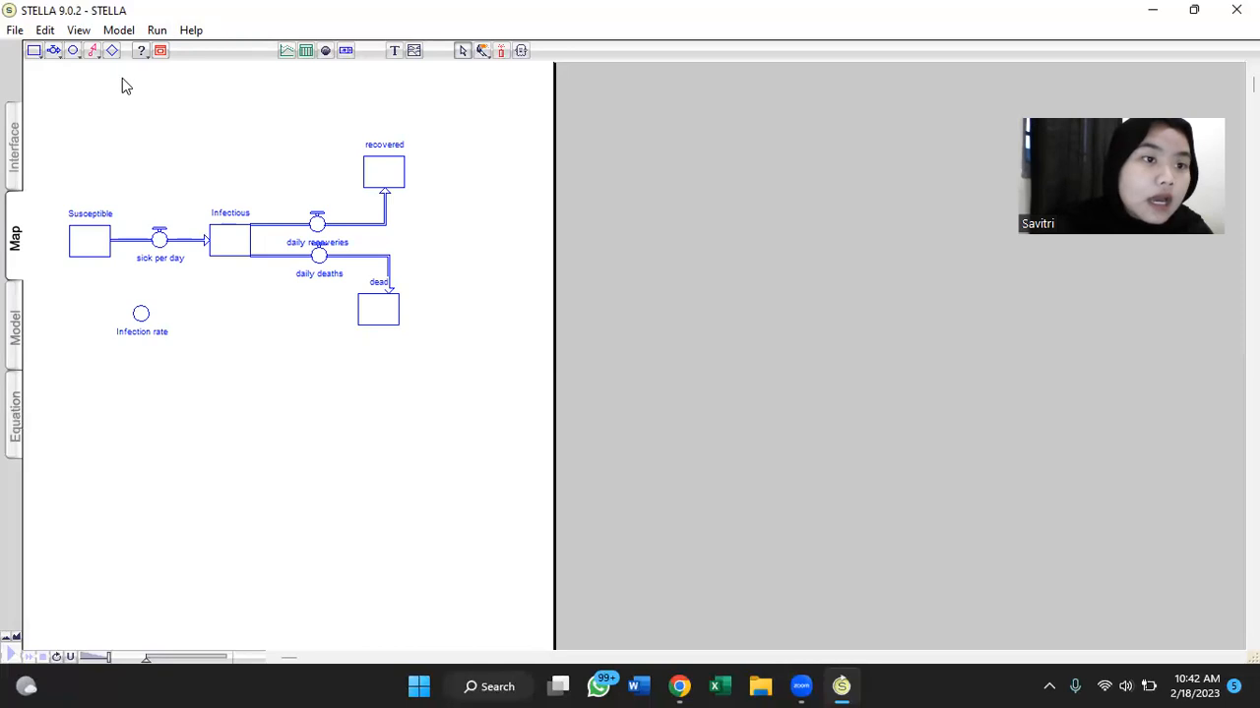
# - Link the Infection rate converter to the sick per day flow with a straight action connector
pyautogui.click(91, 51)
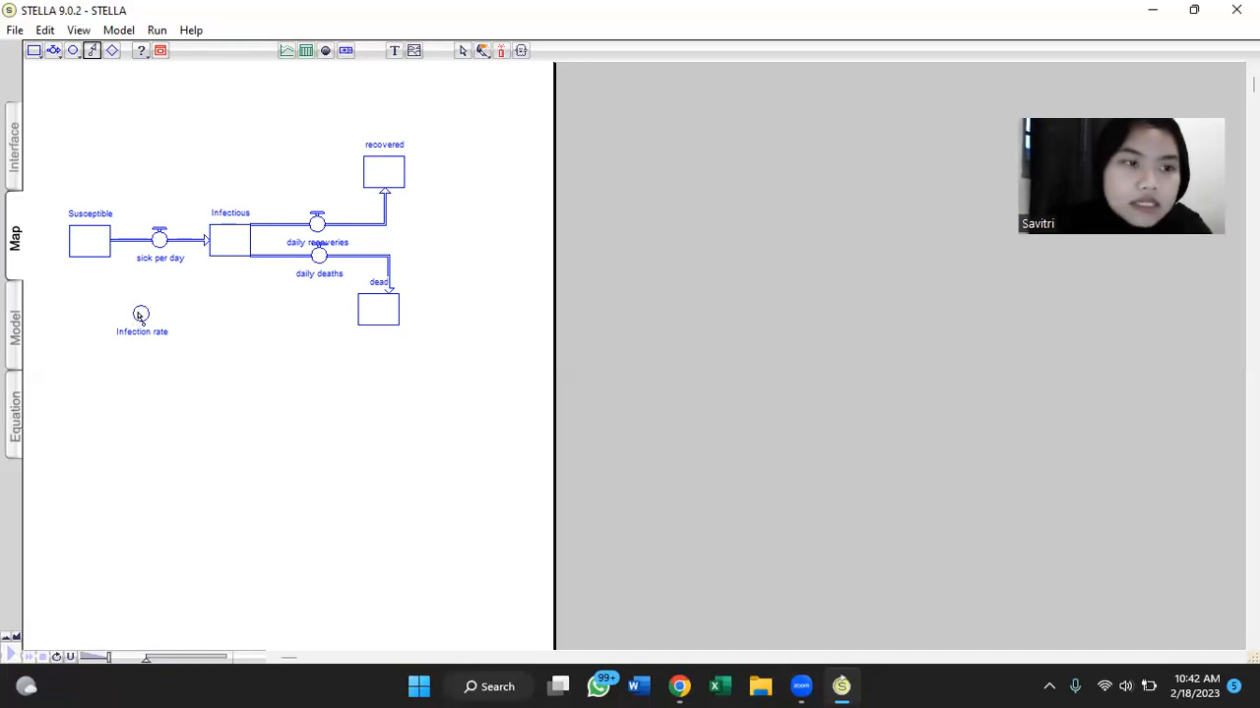
pyautogui.click(73, 51)
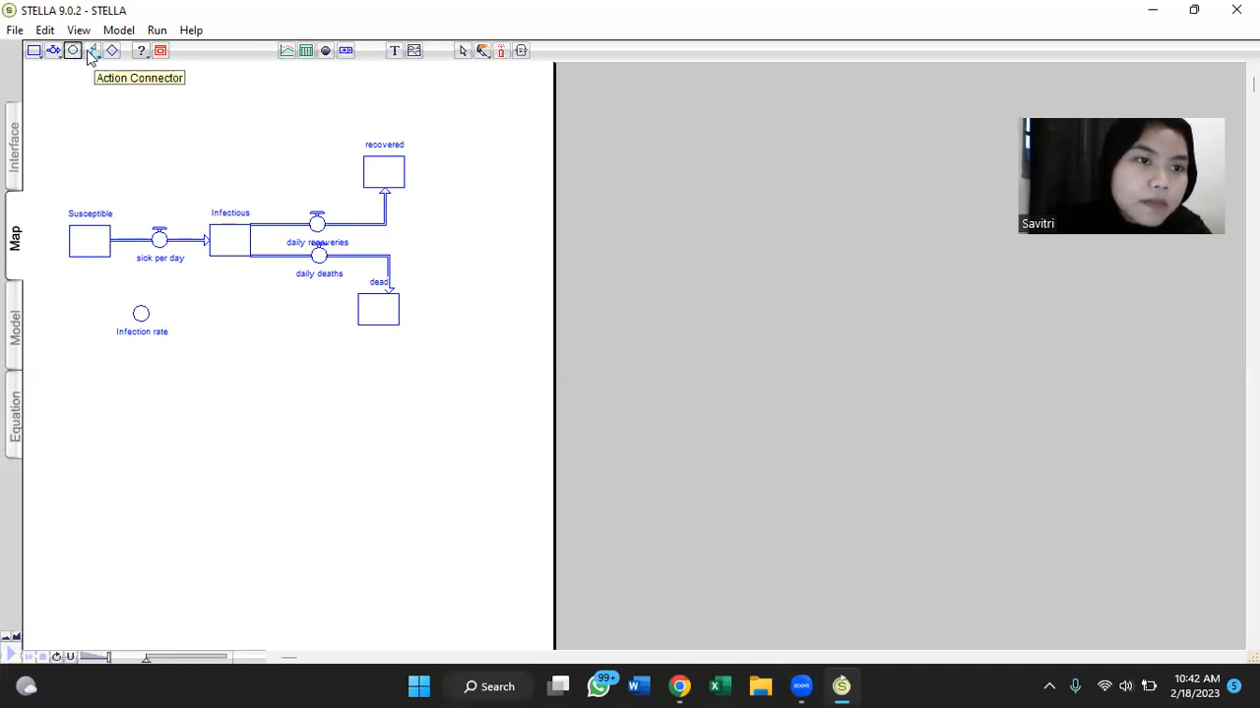
pyautogui.click(92, 51)
pyautogui.moveTo(135, 307); pyautogui.dragTo(160, 244)
pyautogui.click(137, 311)
pyautogui.moveTo(135, 309); pyautogui.dragTo(143, 307)
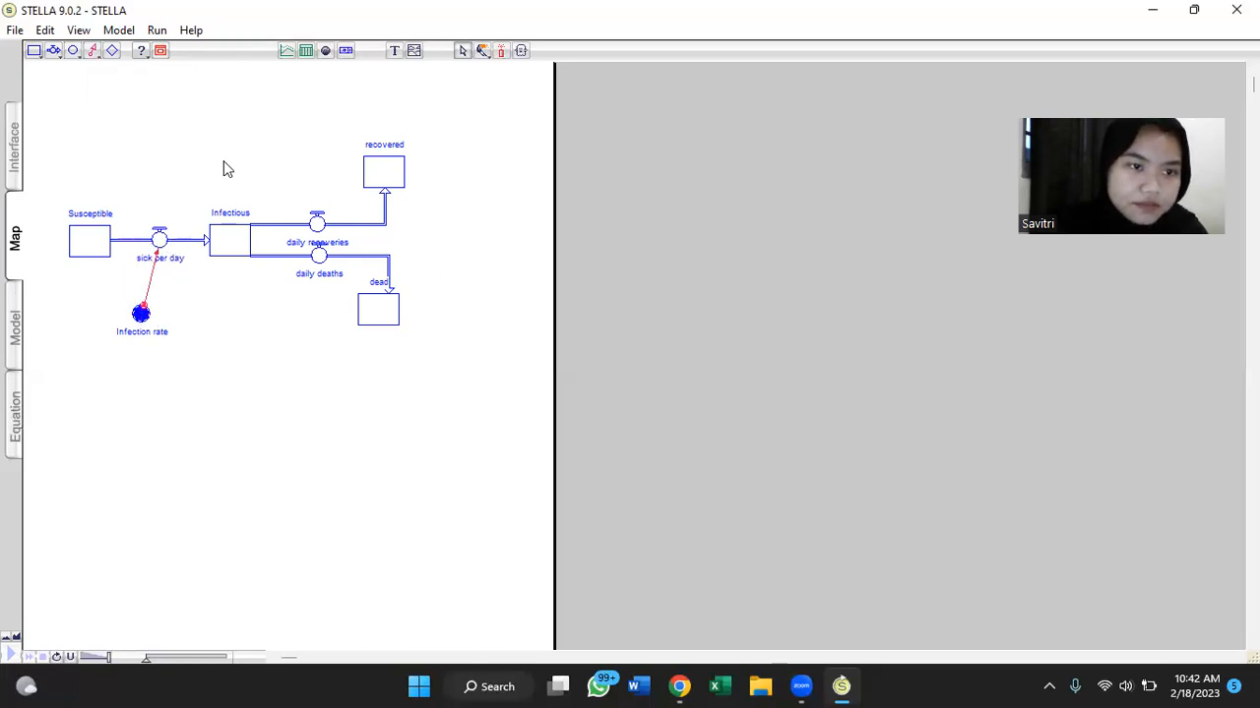
# - Link both the Susceptible and Infectious stocks to the sick per day flow with action connectors
pyautogui.click(95, 52)
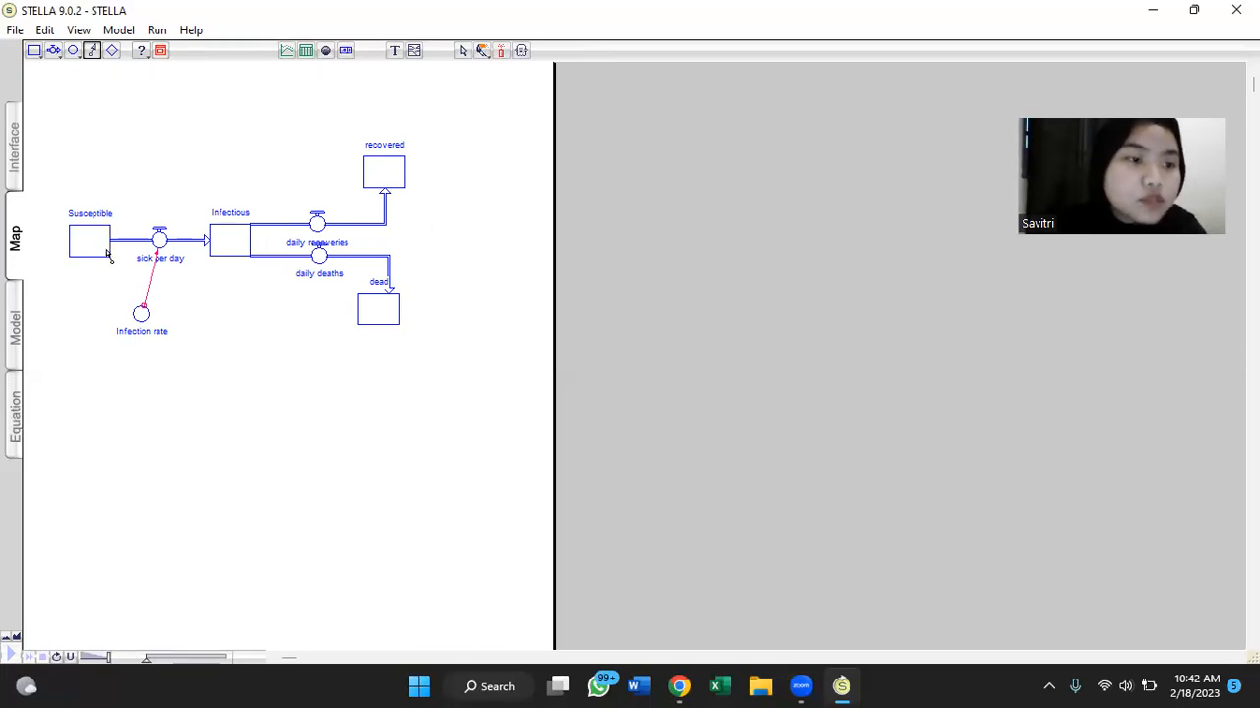
pyautogui.moveTo(107, 254); pyautogui.dragTo(157, 252)
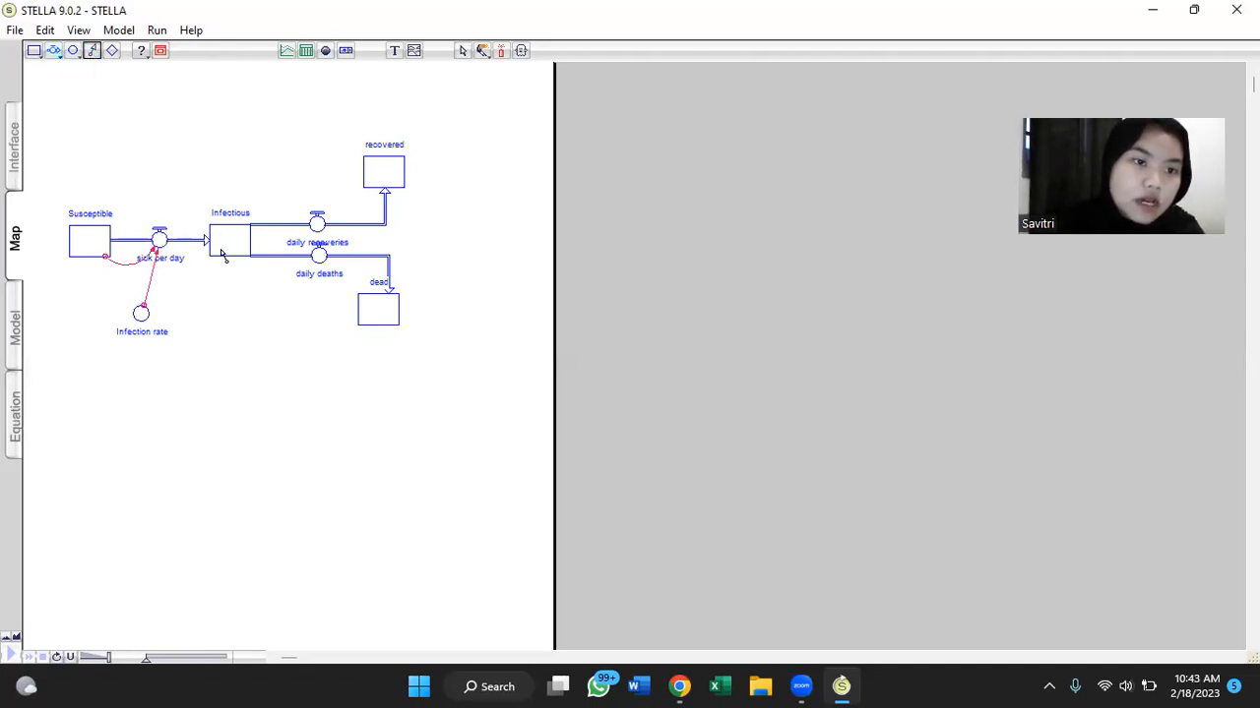
pyautogui.moveTo(213, 250); pyautogui.dragTo(166, 250)
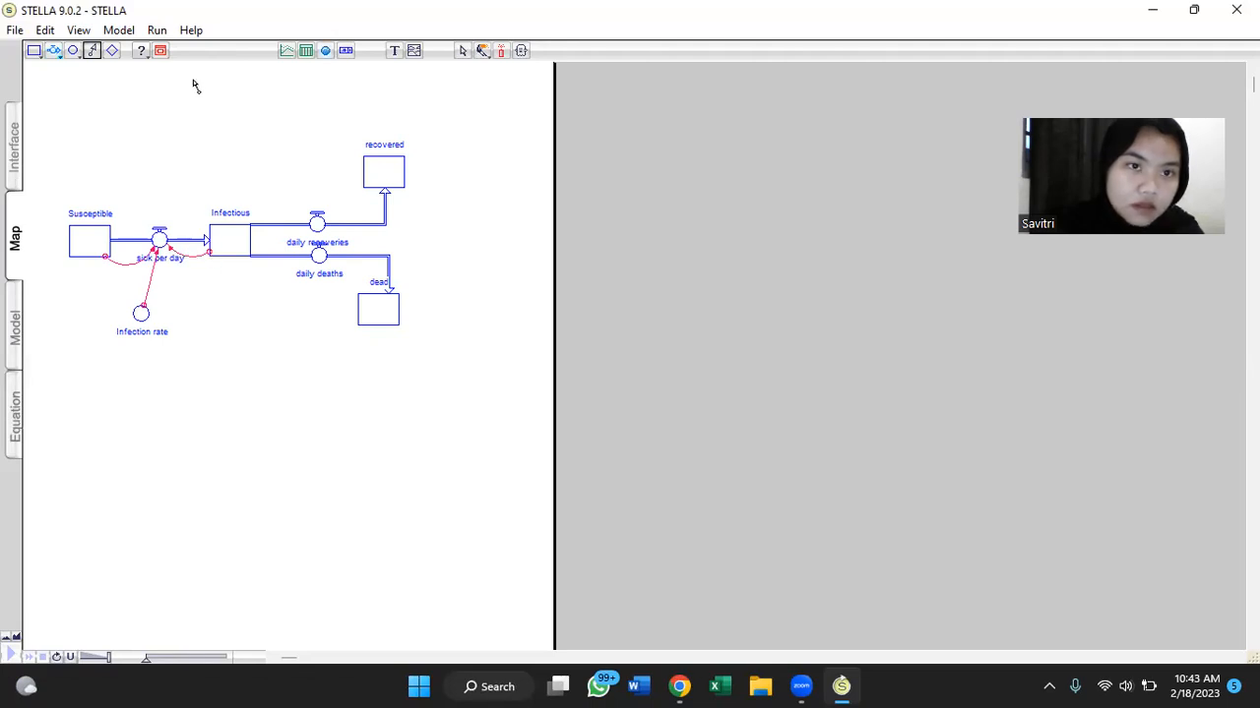
# - Shift the start of the connector from Infectious to sick per day slightly lower on the stock's edge
pyautogui.click(209, 253)
pyautogui.click(208, 254)
pyautogui.click(165, 254)
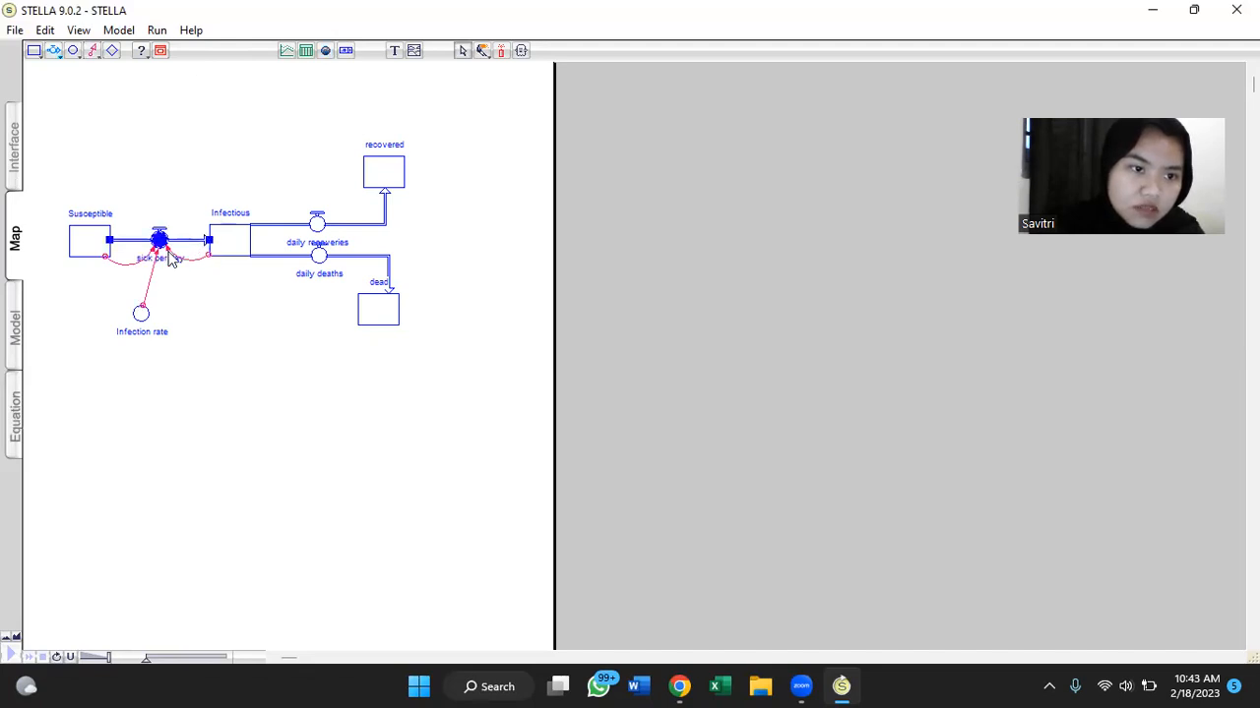
pyautogui.click(209, 257)
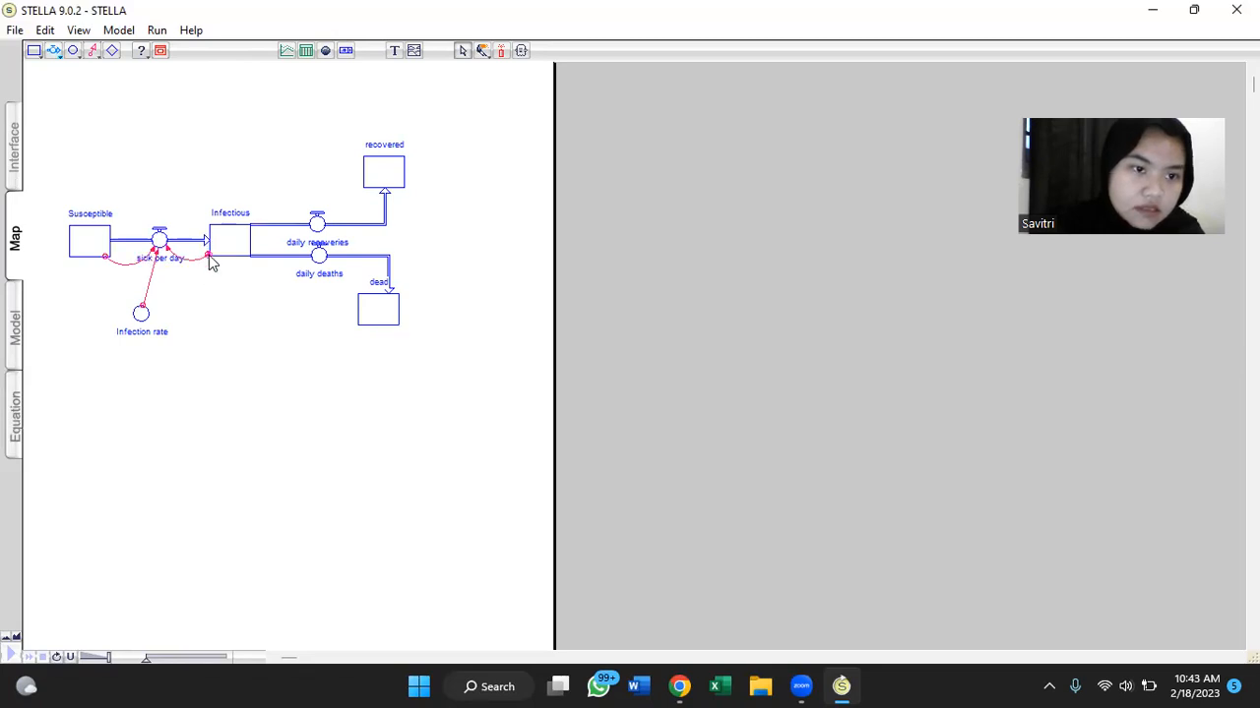
pyautogui.click(169, 254)
pyautogui.click(169, 251)
pyautogui.click(172, 258)
pyautogui.click(208, 256)
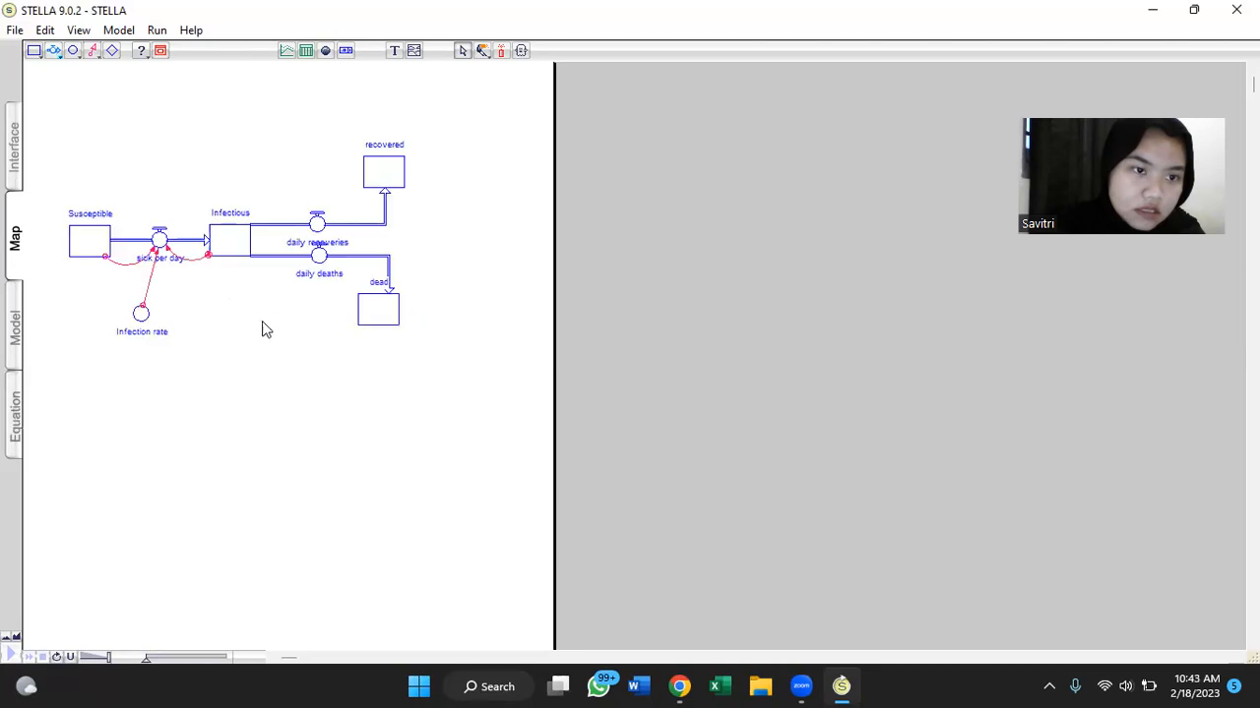
pyautogui.click(285, 315)
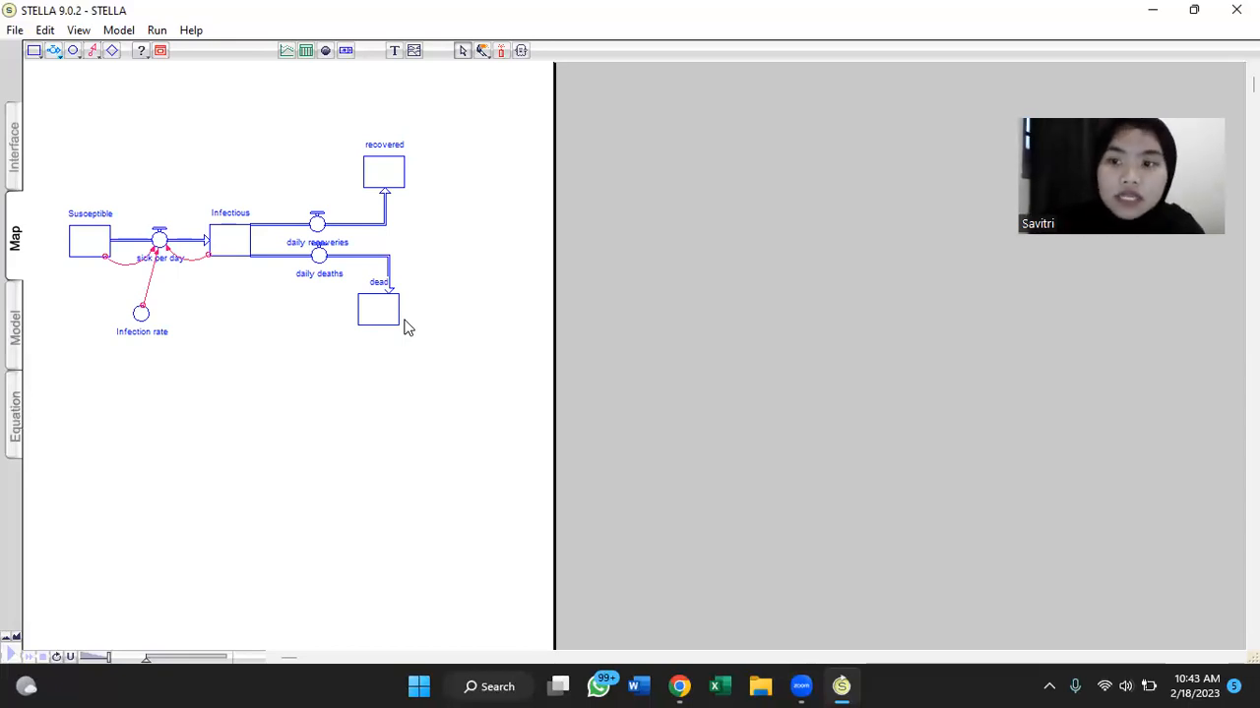
# - Link the Infectious stock to the daily recoveries and daily deaths flows with action connectors
pyautogui.click(93, 50)
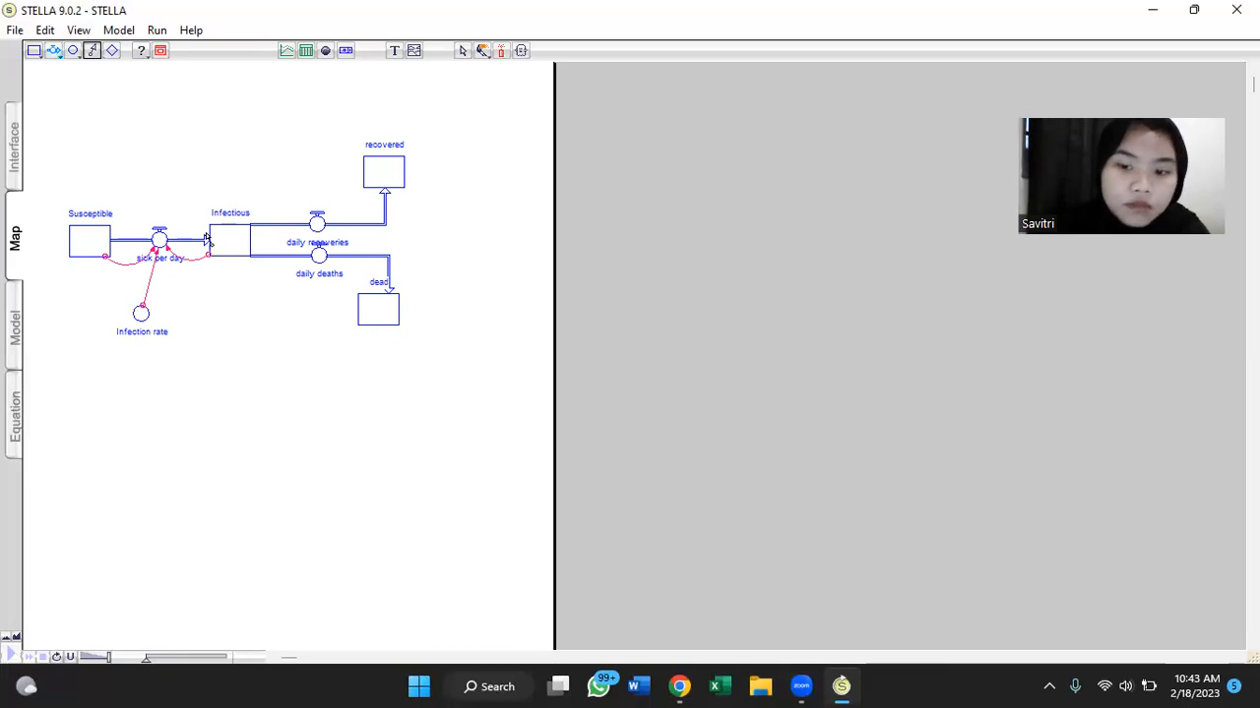
pyautogui.moveTo(241, 238)
pyautogui.mouseDown()
pyautogui.moveTo(335, 214)
pyautogui.moveTo(317, 224)
pyautogui.mouseUp()
pyautogui.click(92, 51)
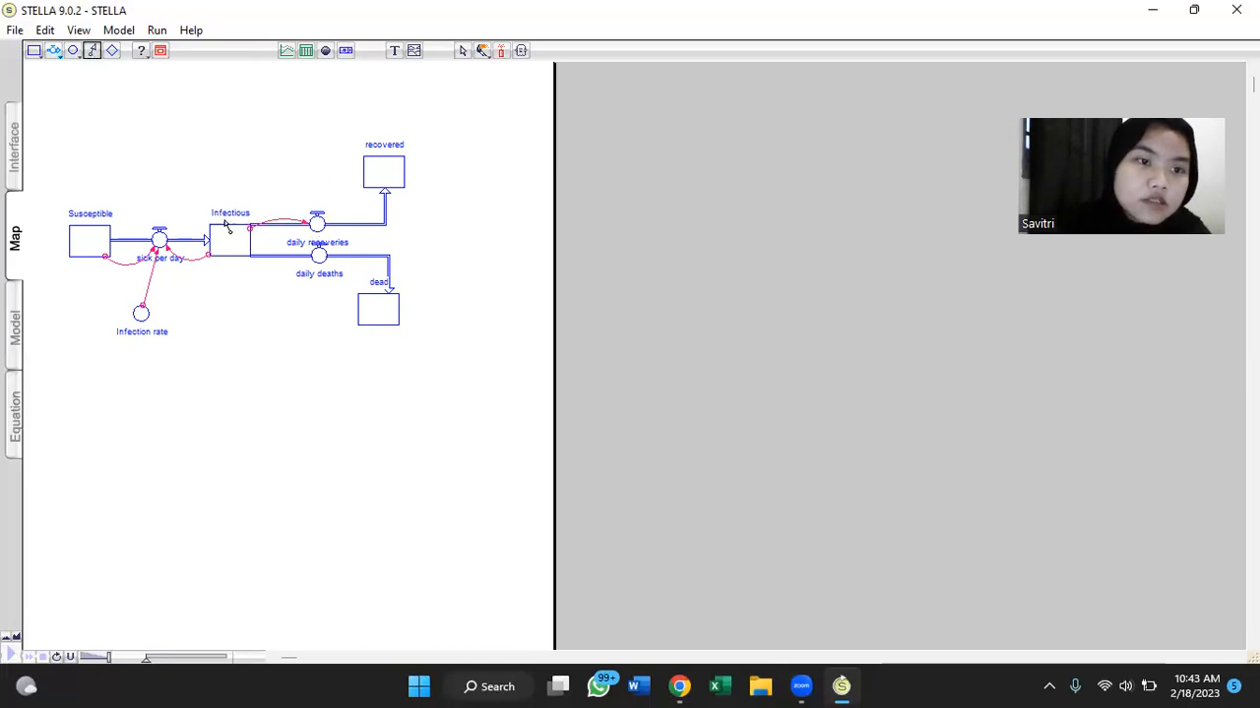
pyautogui.moveTo(246, 258)
pyautogui.mouseDown()
pyautogui.moveTo(307, 278)
pyautogui.moveTo(319, 258)
pyautogui.mouseUp()
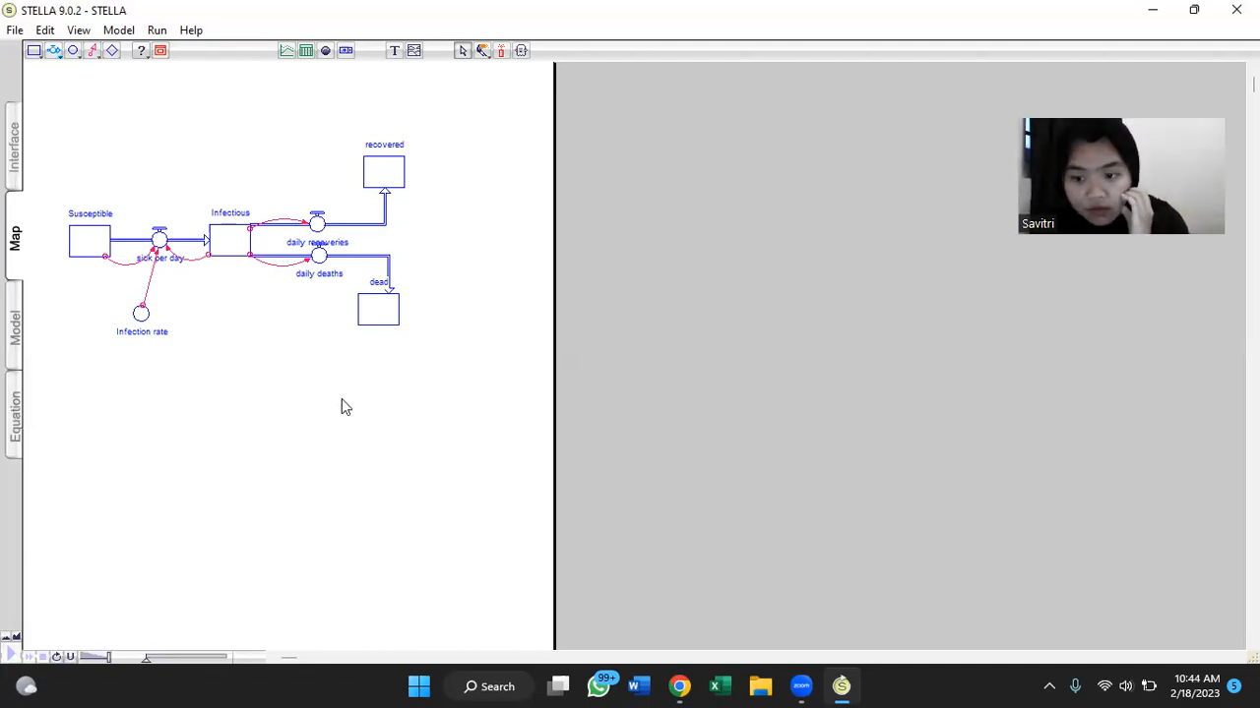
# - Add a converter named "disease duration" to the right of the recovered stock
pyautogui.click(73, 51)
pyautogui.click(464, 199)
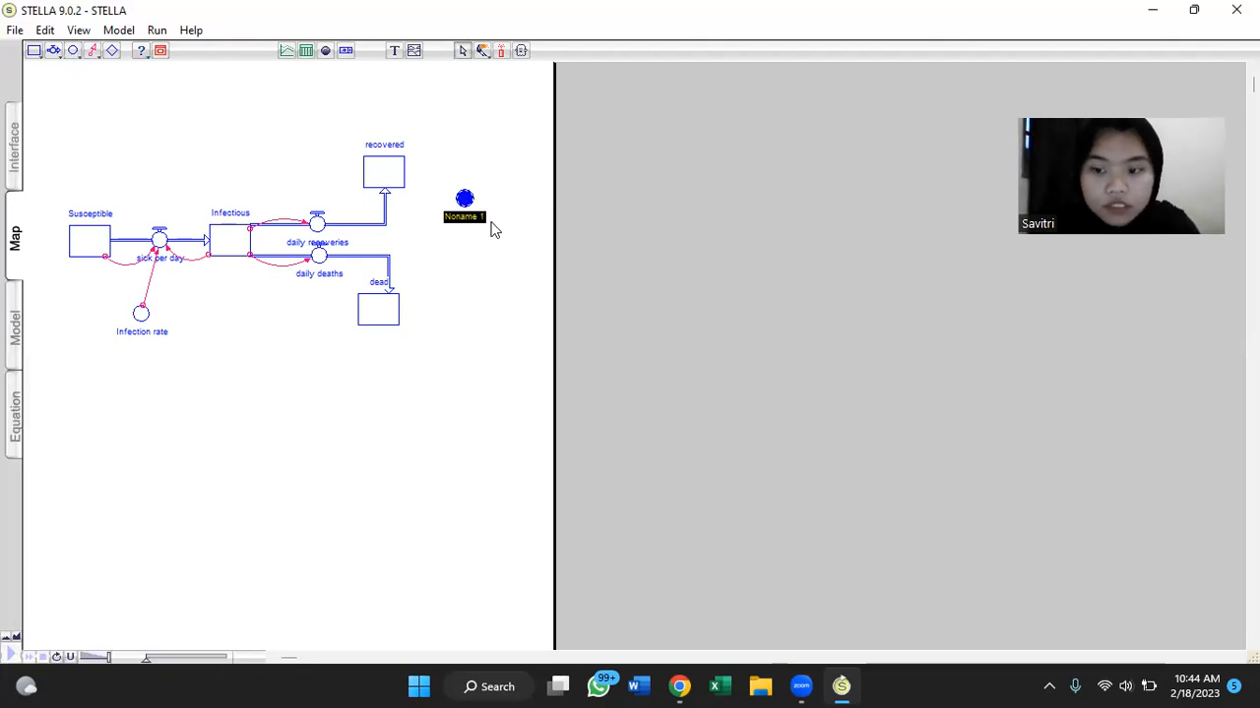
pyautogui.write('dise')
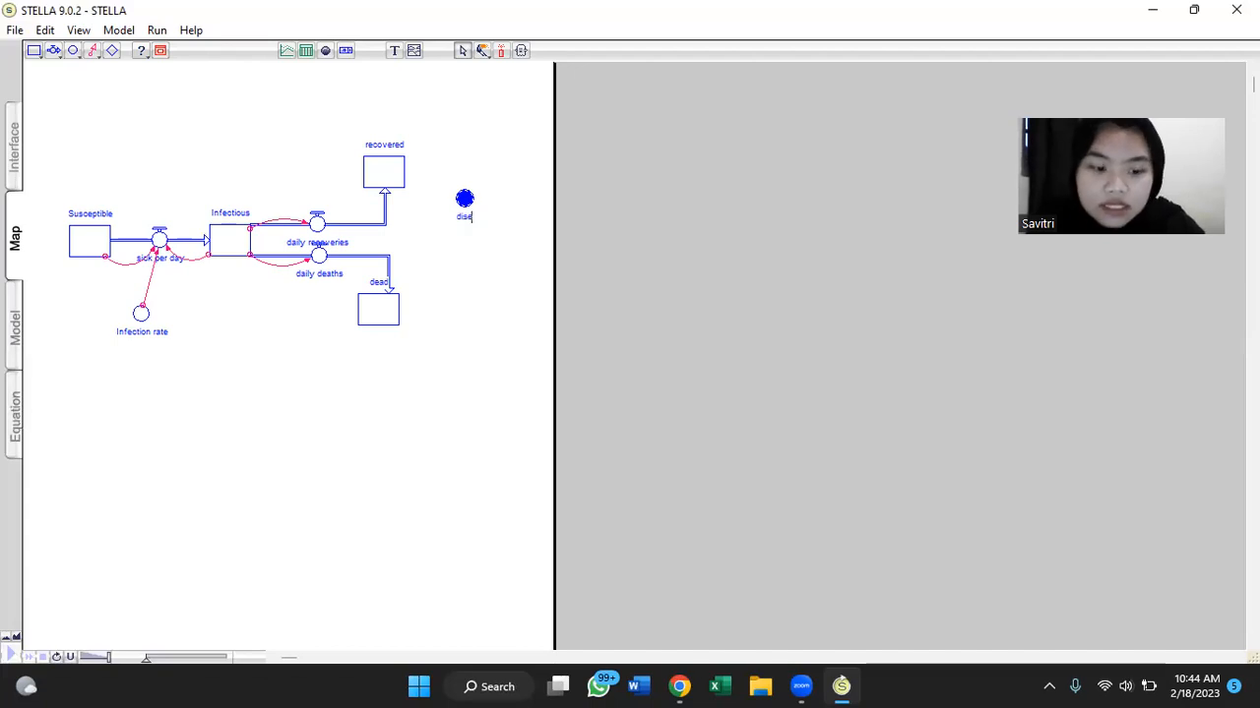
pyautogui.write('ase duration')
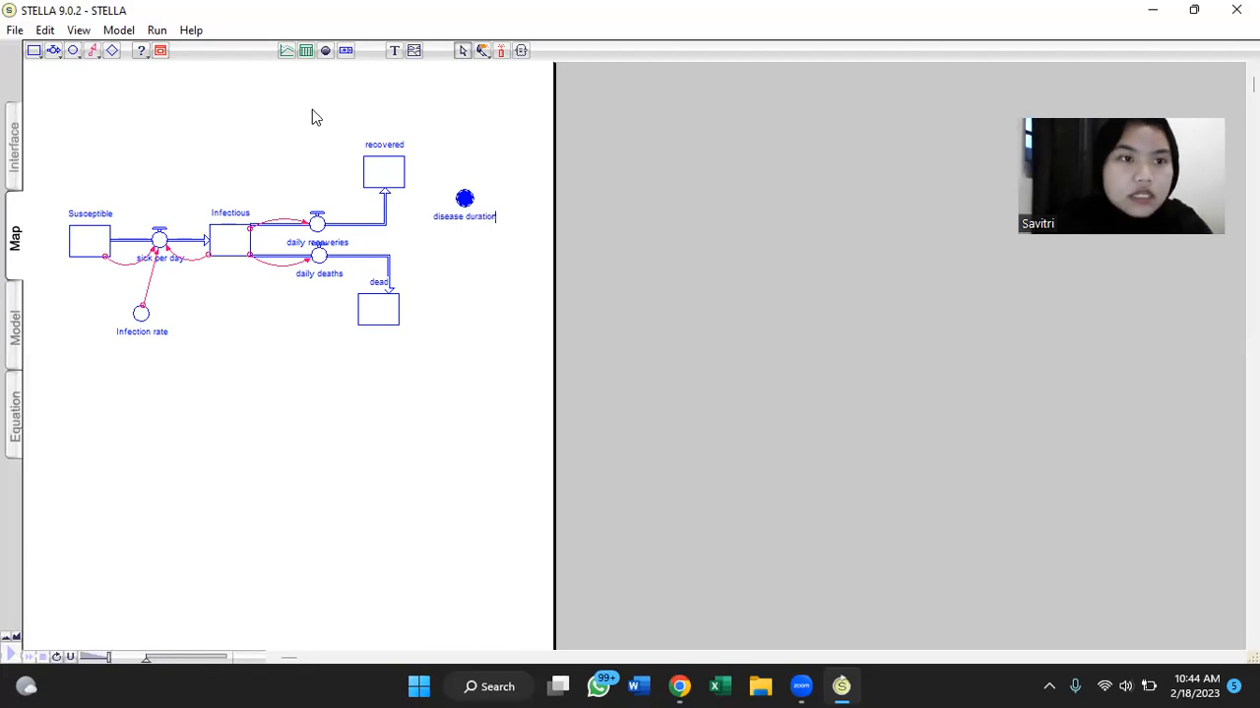
# - Add a converter named "survivale rate" directly below the disease duration converter
pyautogui.click(73, 50)
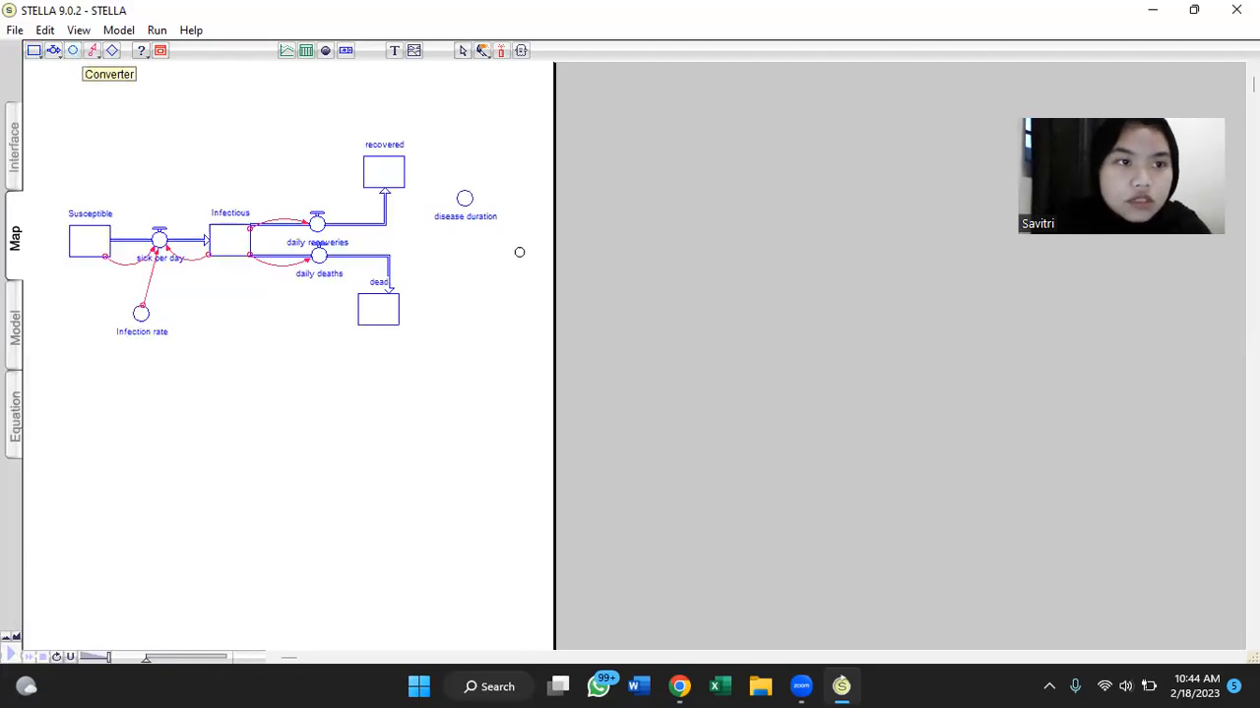
pyautogui.click(466, 263)
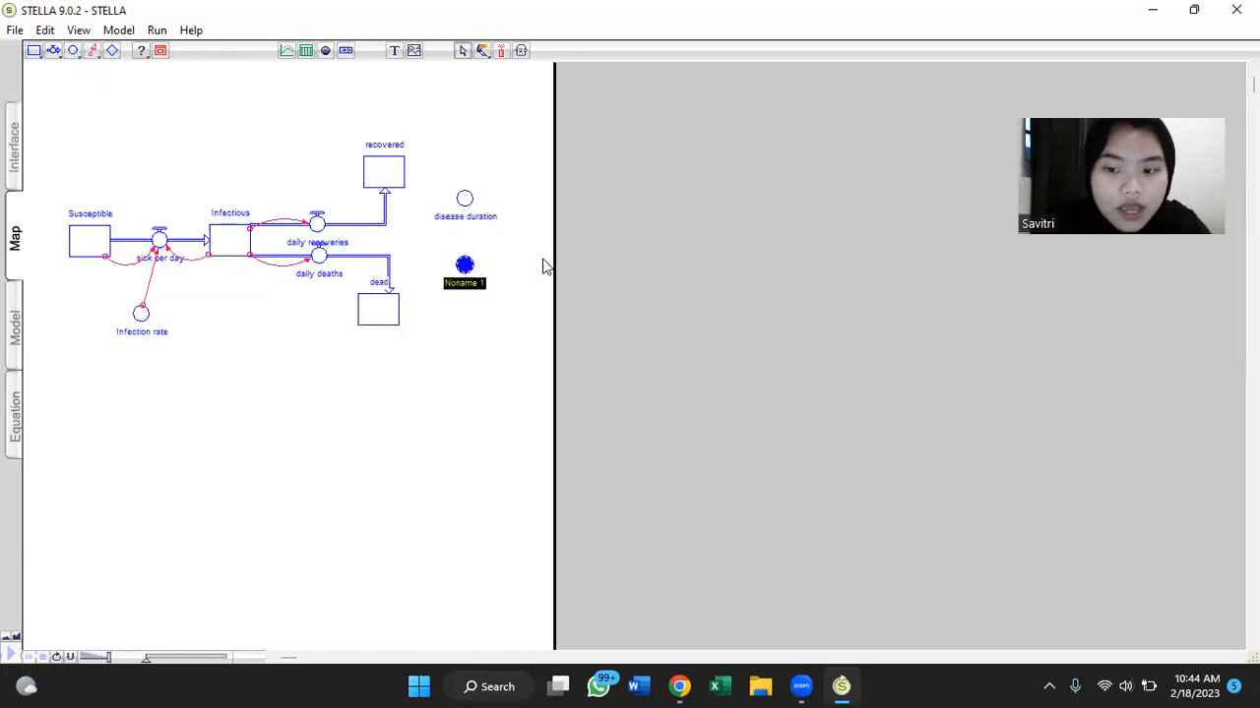
pyautogui.write('surv')
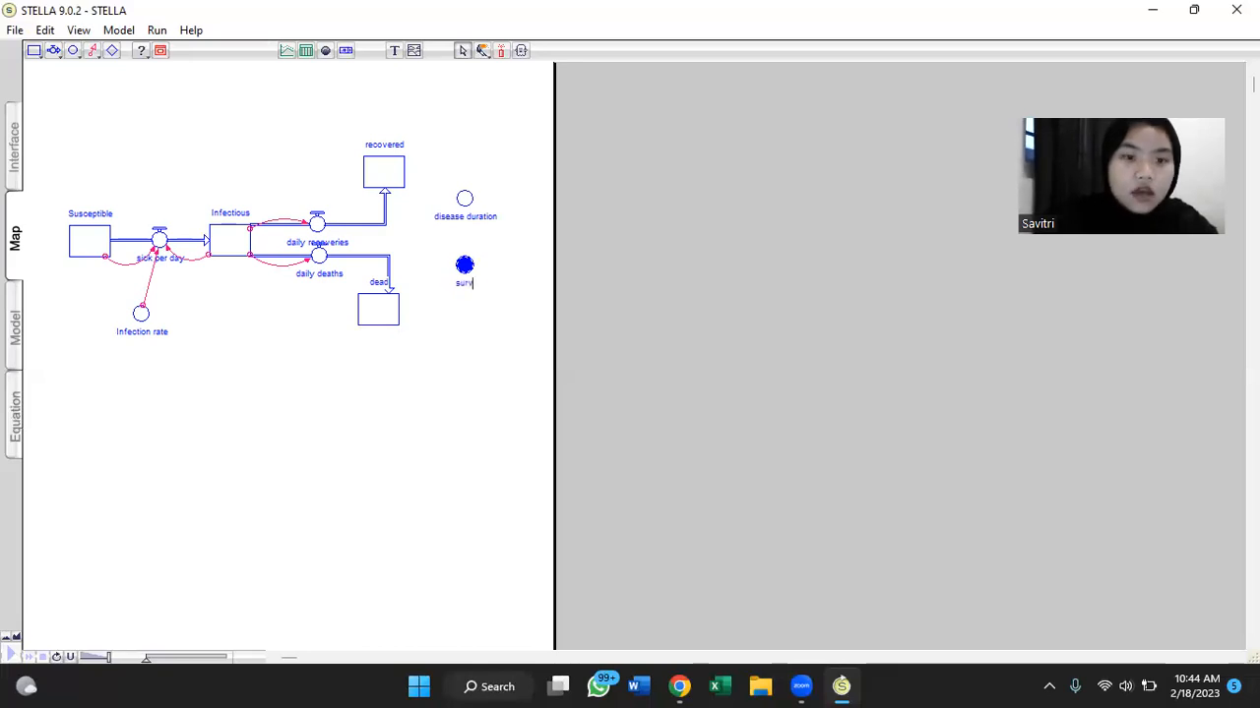
pyautogui.write('iva')
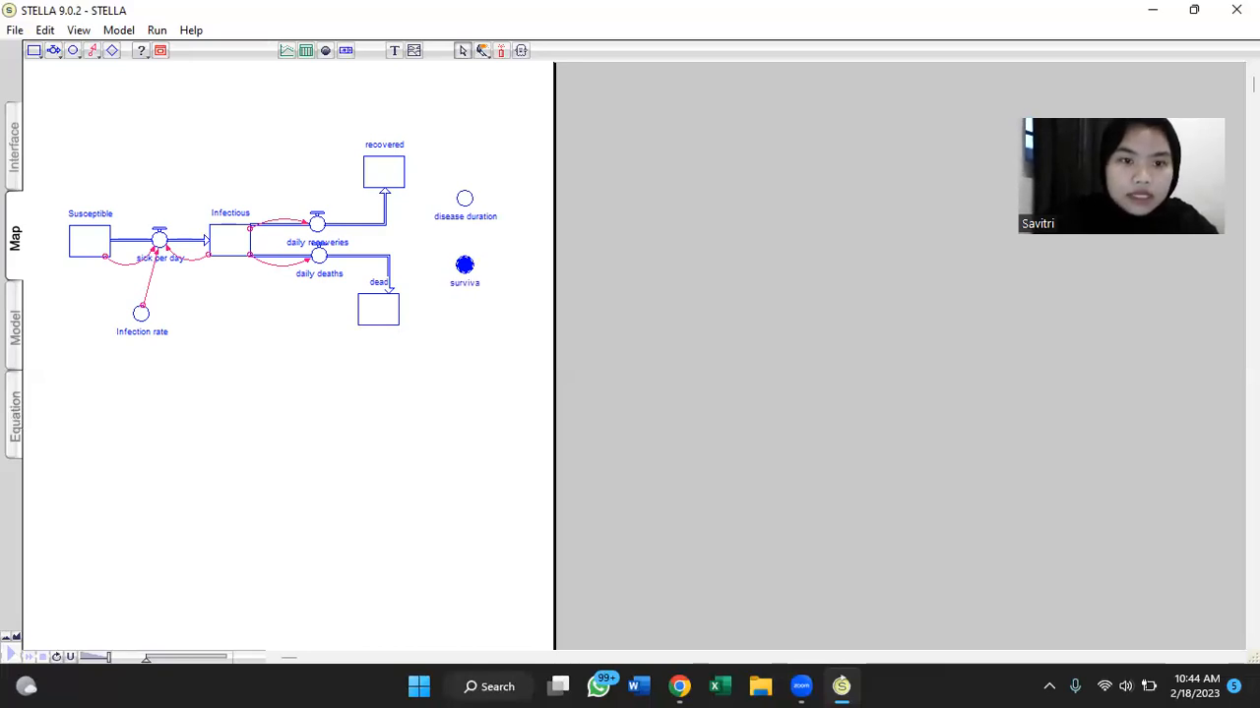
pyautogui.write('le rate')
pyautogui.click(468, 326)
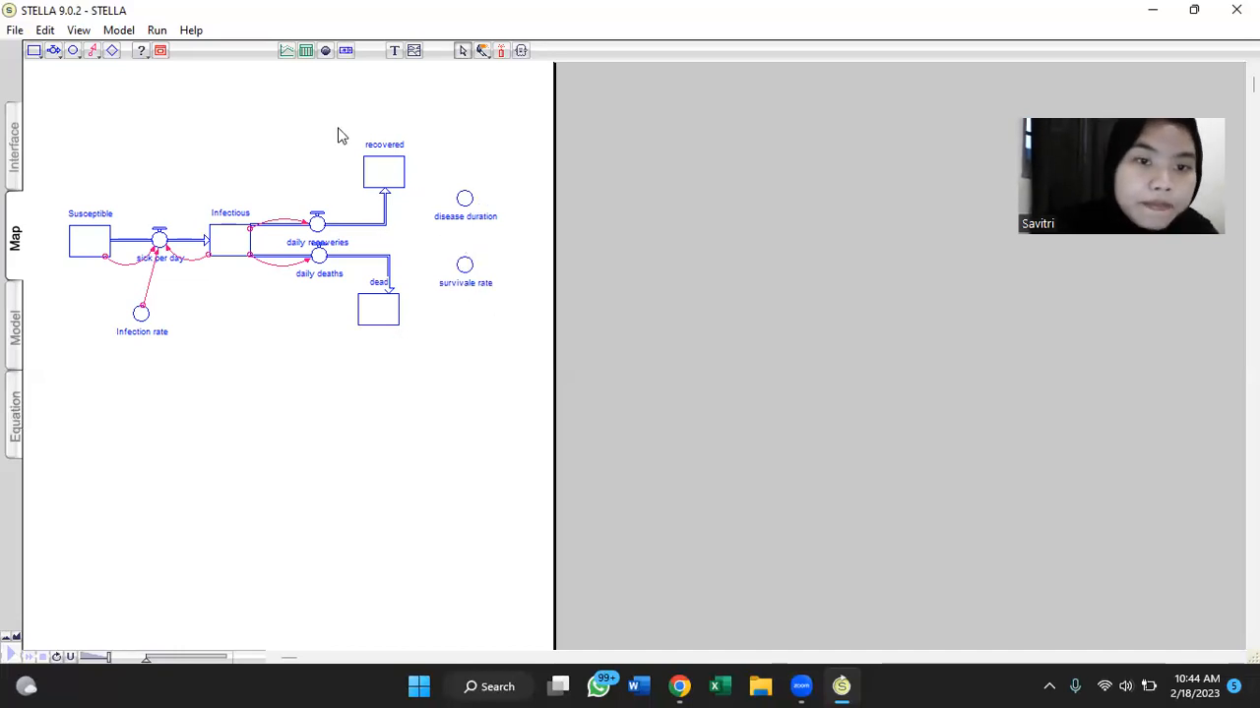
# - Link the disease duration converter to the daily deaths flow and straighten the action connector
pyautogui.click(92, 52)
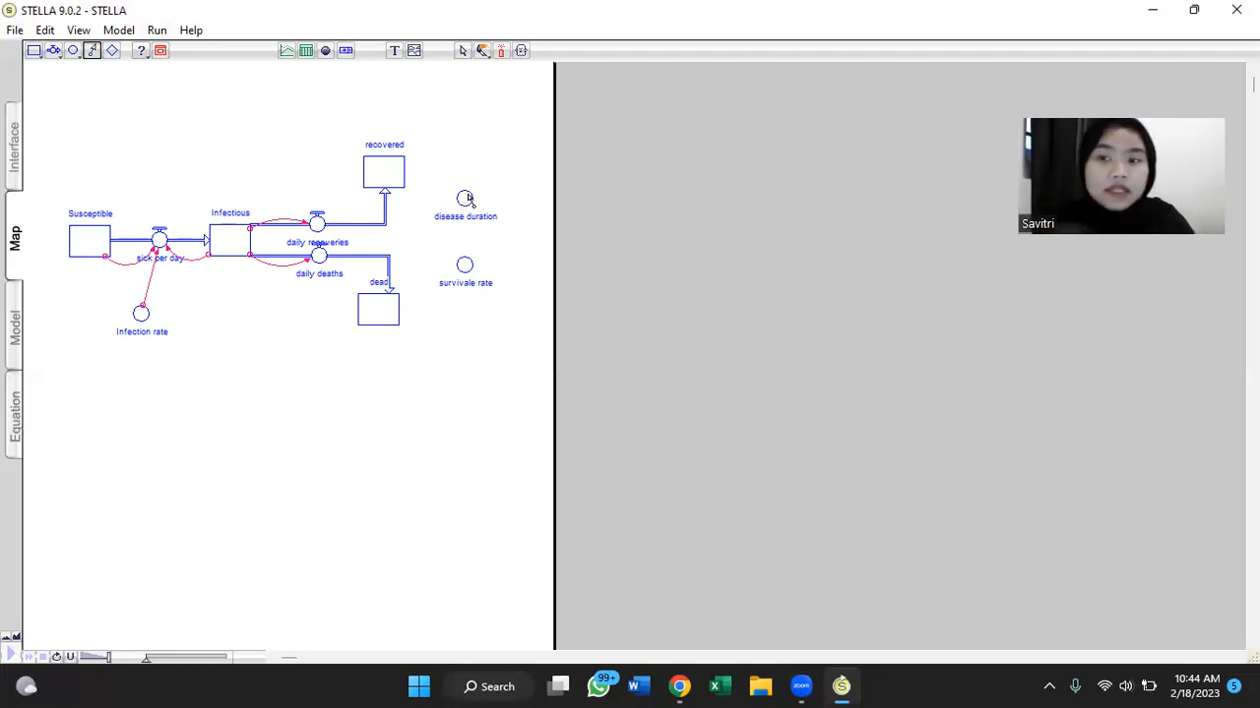
pyautogui.moveTo(464, 197); pyautogui.dragTo(317, 260)
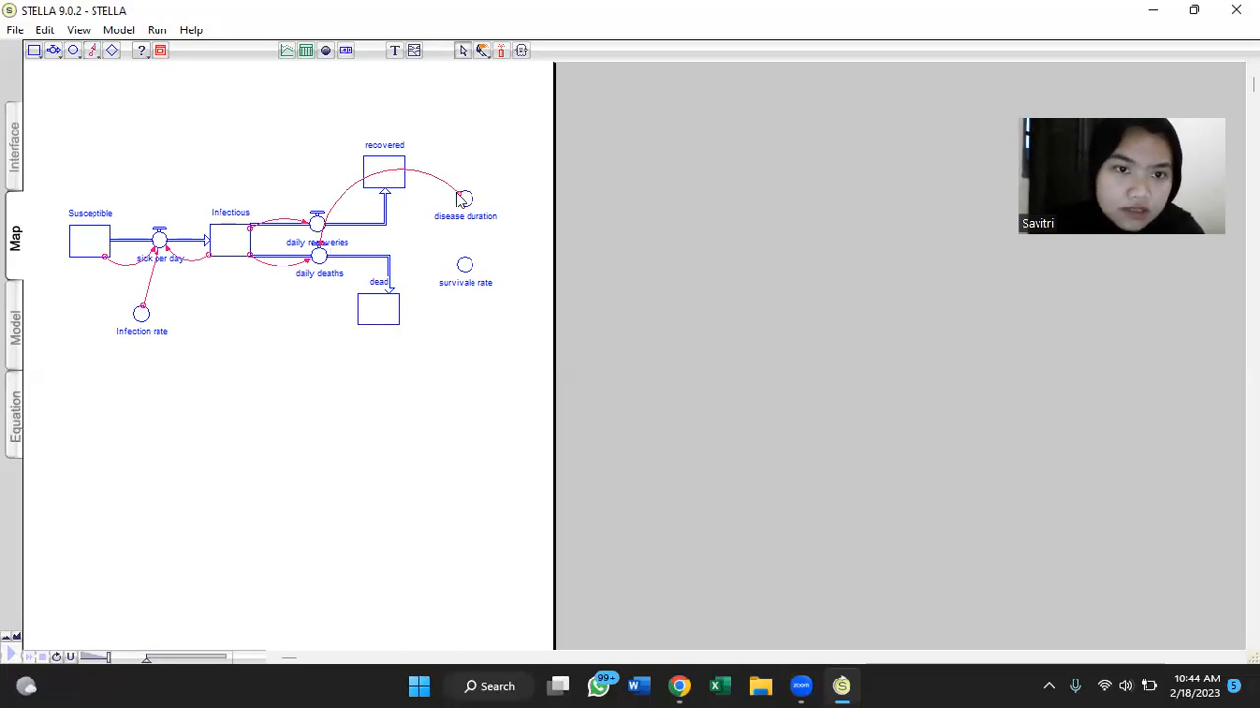
pyautogui.moveTo(457, 194); pyautogui.dragTo(459, 203)
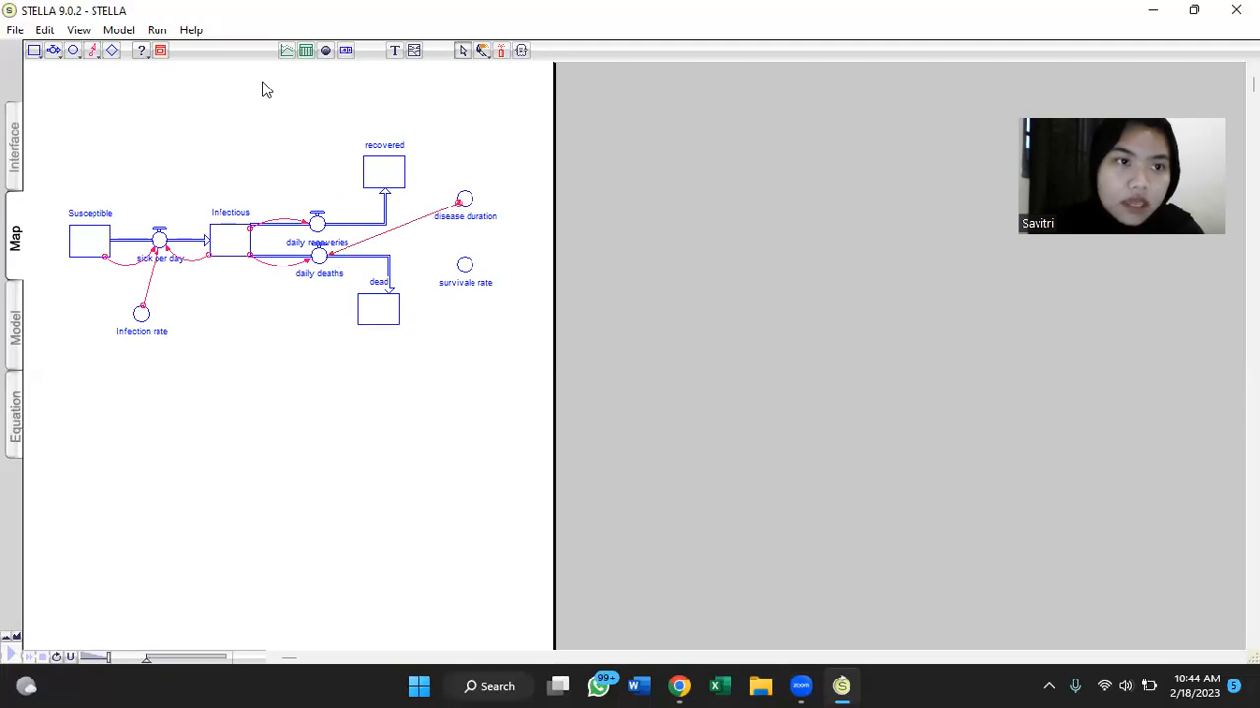
# - Link the survivale rate converter to the daily recoveries flow with a straight action connector
pyautogui.click(97, 54)
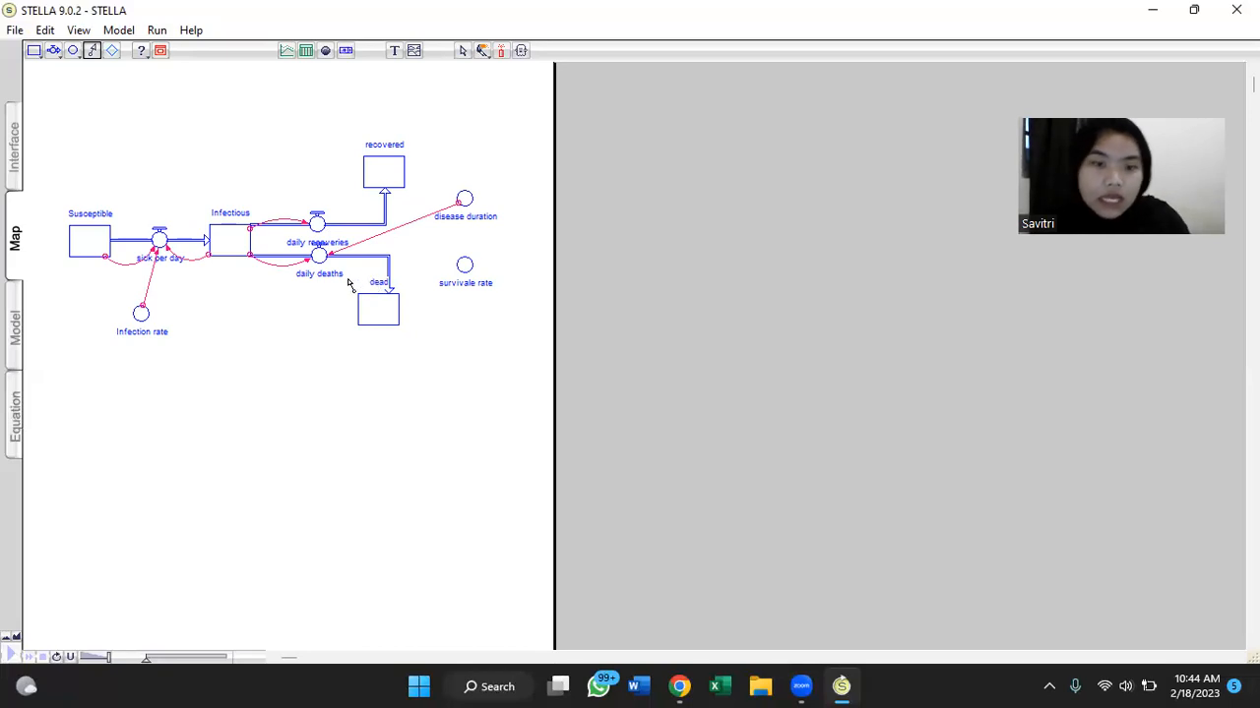
pyautogui.moveTo(462, 268); pyautogui.dragTo(317, 224)
pyautogui.click(458, 268)
pyautogui.moveTo(456, 264); pyautogui.dragTo(455, 261)
# - Connect disease duration to daily recoveries with a flattened arc and survivale rate to daily deaths, using action connectors
pyautogui.click(92, 52)
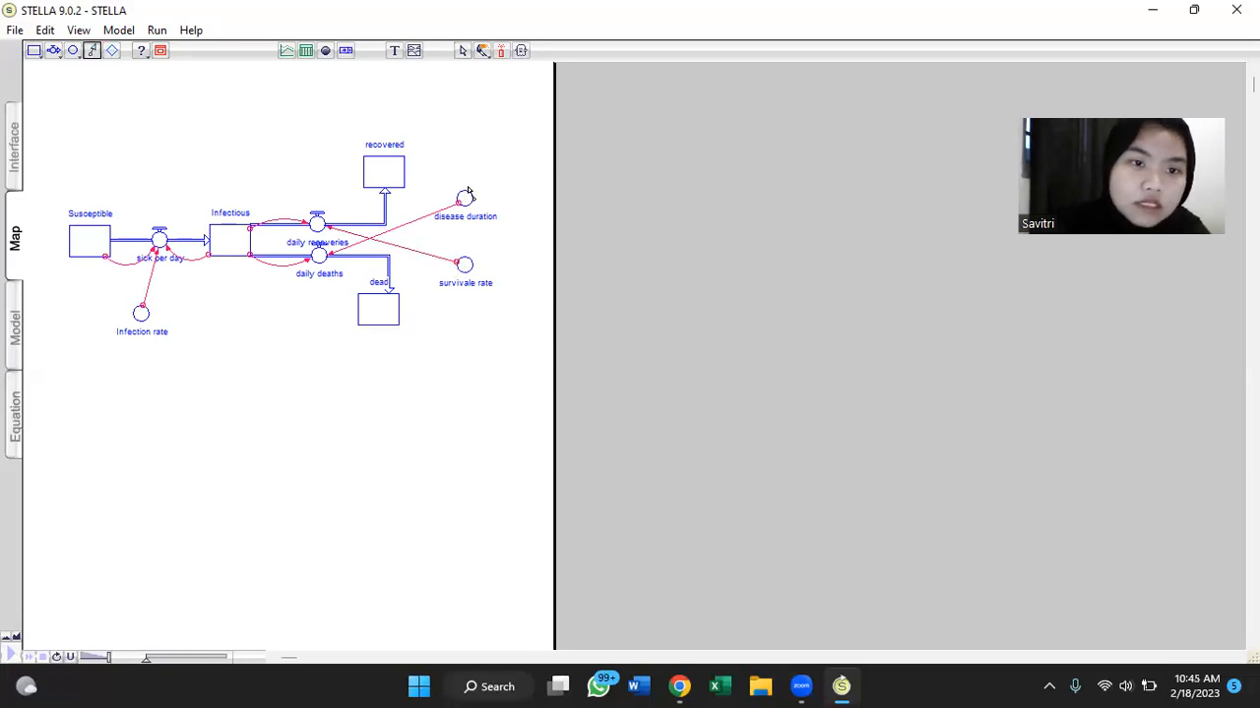
pyautogui.moveTo(464, 193); pyautogui.dragTo(317, 221)
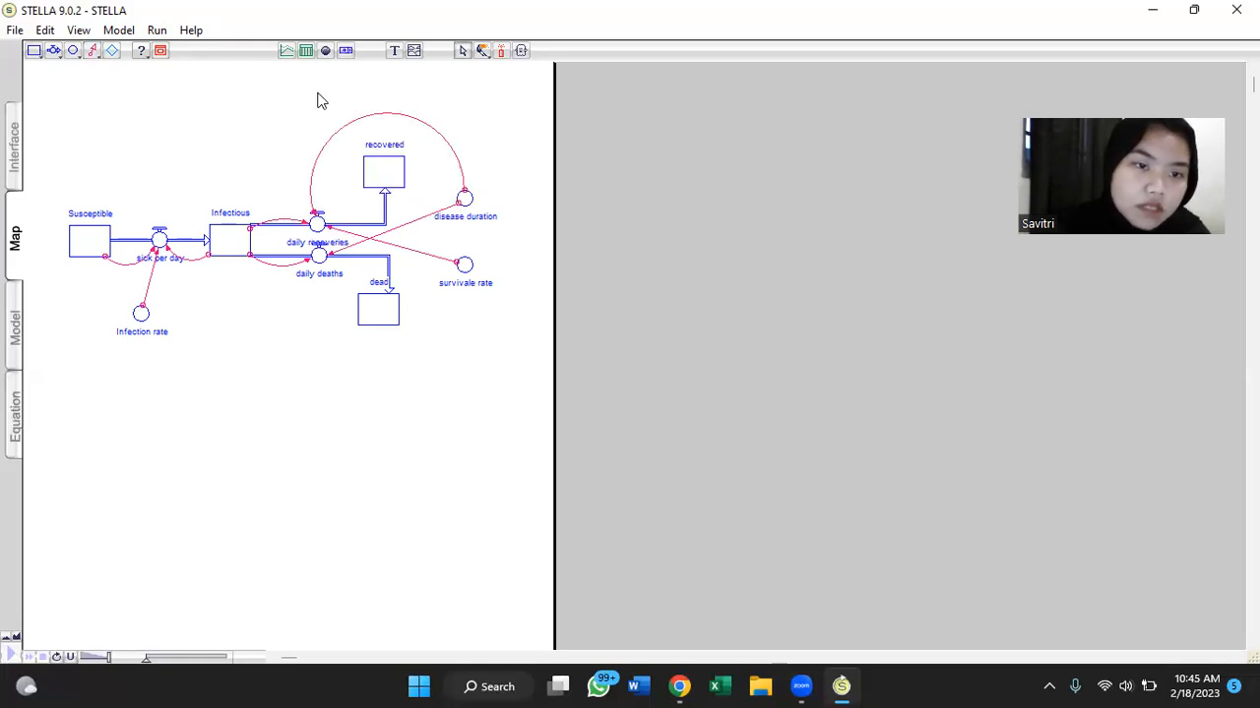
pyautogui.click(93, 51)
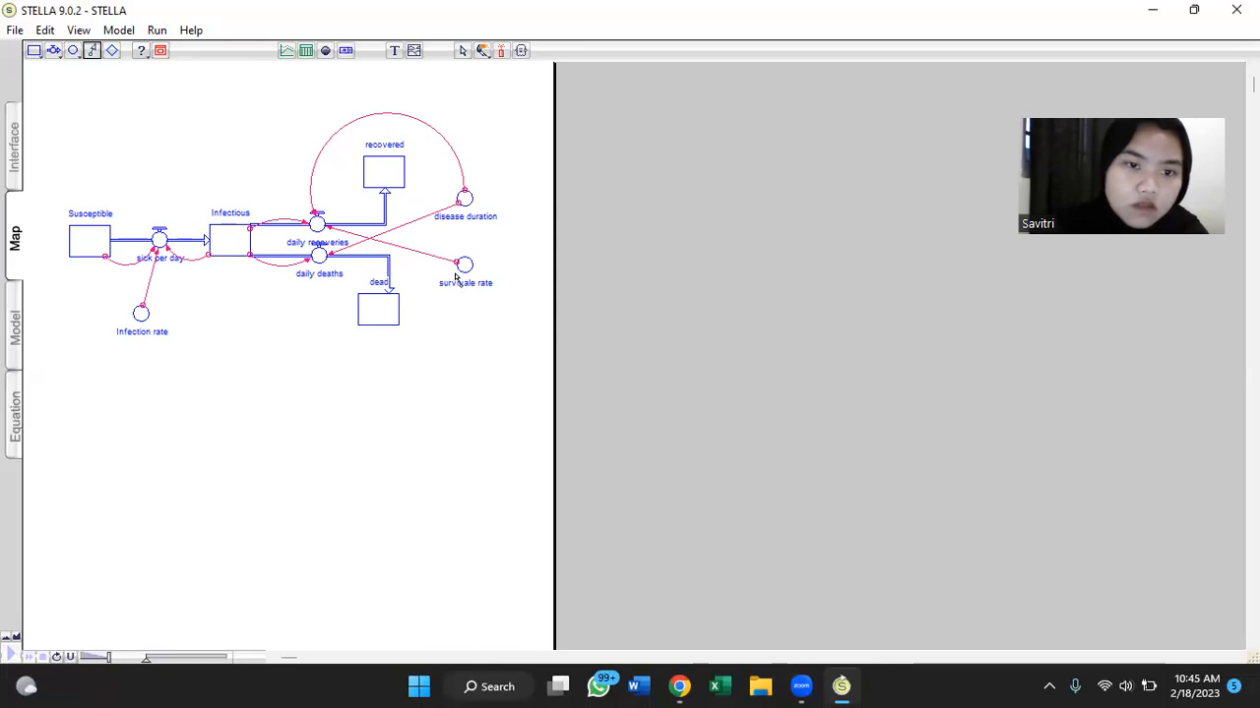
pyautogui.moveTo(459, 273); pyautogui.dragTo(320, 279)
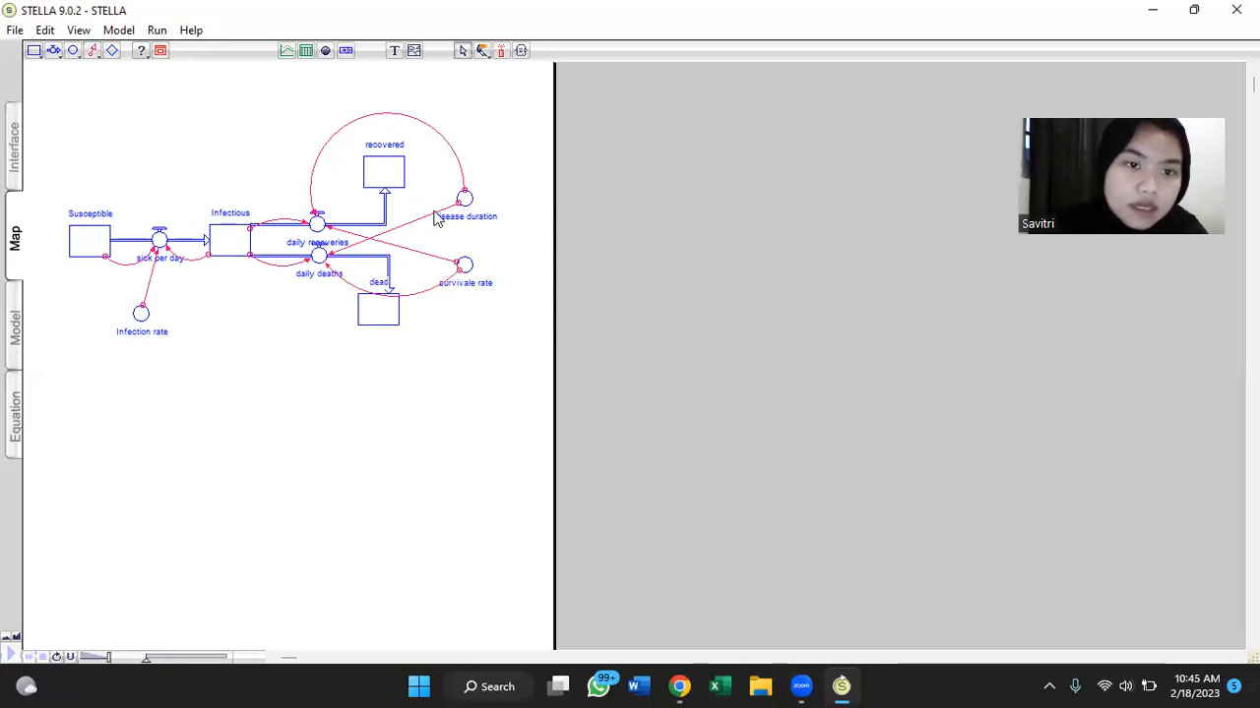
pyautogui.moveTo(466, 199); pyautogui.dragTo(469, 202)
pyautogui.moveTo(463, 198)
pyautogui.mouseDown()
pyautogui.moveTo(442, 175)
pyautogui.moveTo(451, 188)
pyautogui.mouseUp()
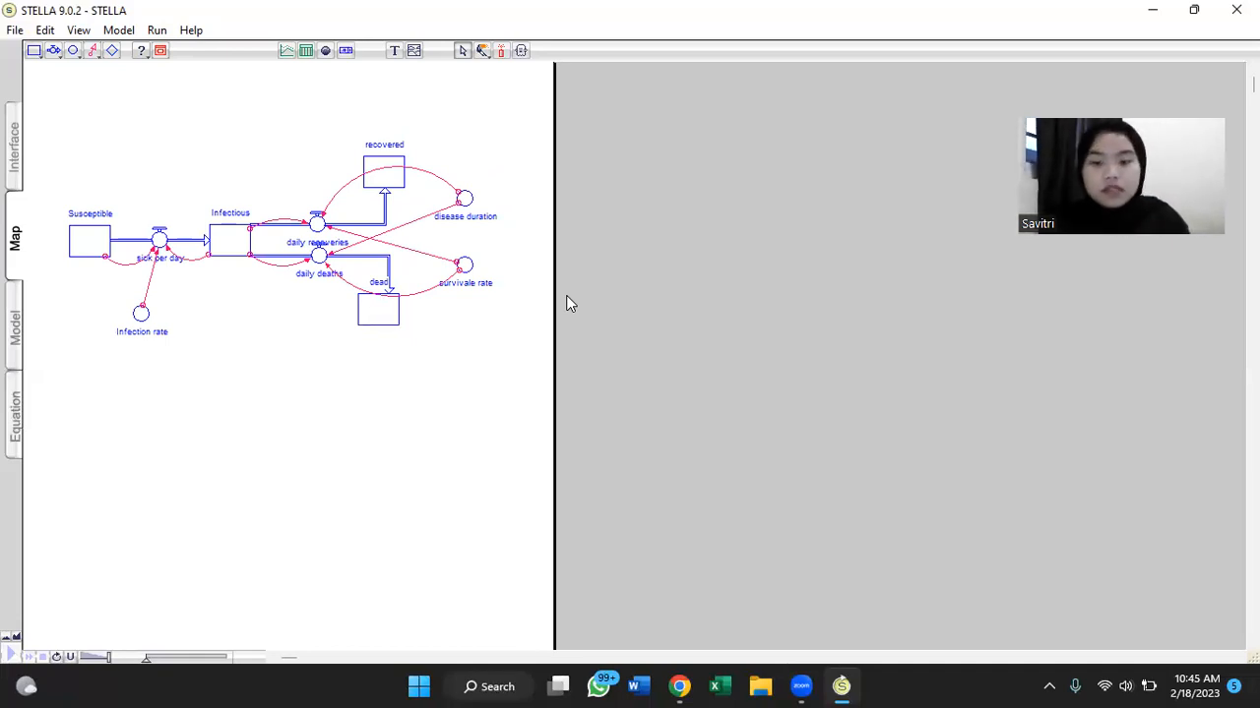
# - Switch the disease-spread diagram from the Map layer to the Model layer
pyautogui.click(14, 330)
pyautogui.moveTo(31, 122); pyautogui.dragTo(520, 433)
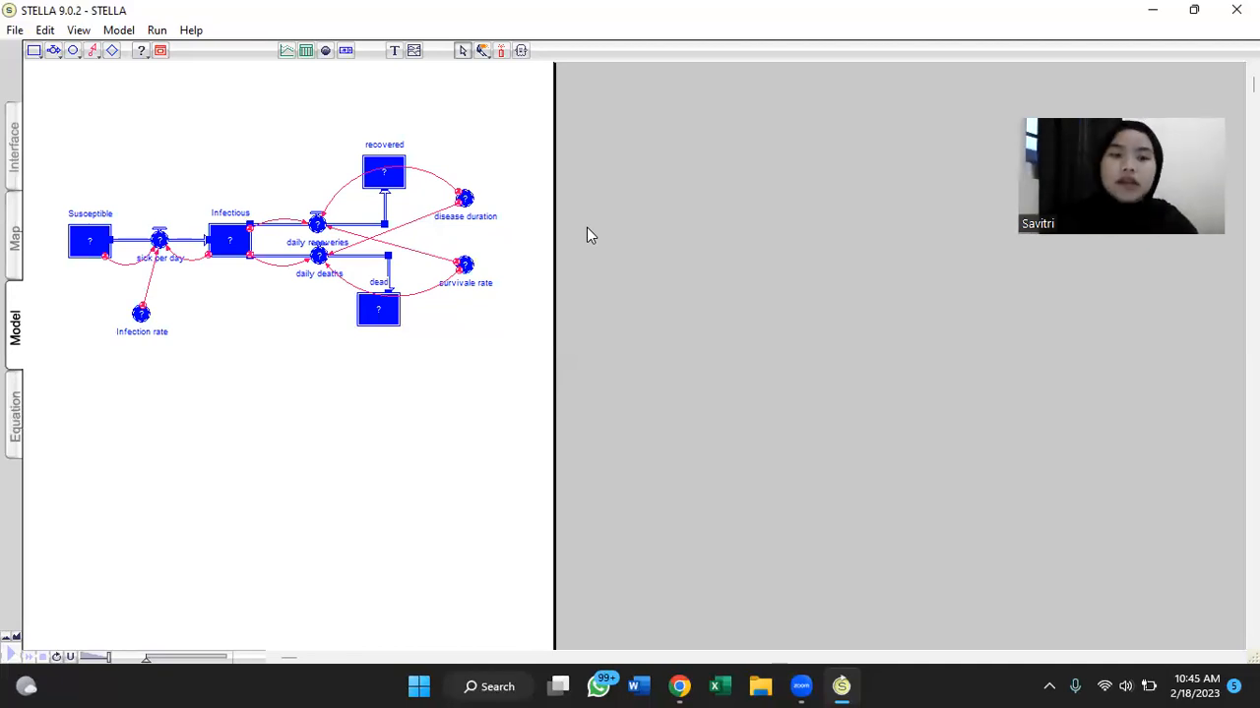
pyautogui.click(475, 419)
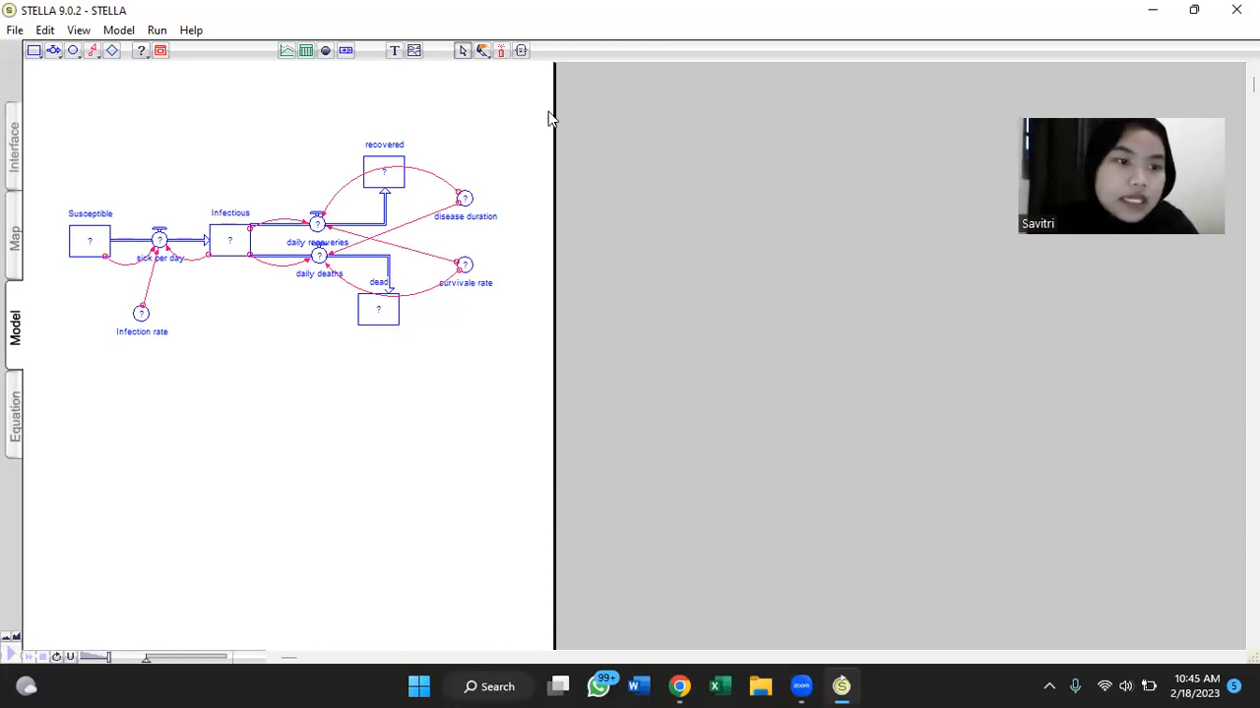
pyautogui.doubleClick(387, 313)
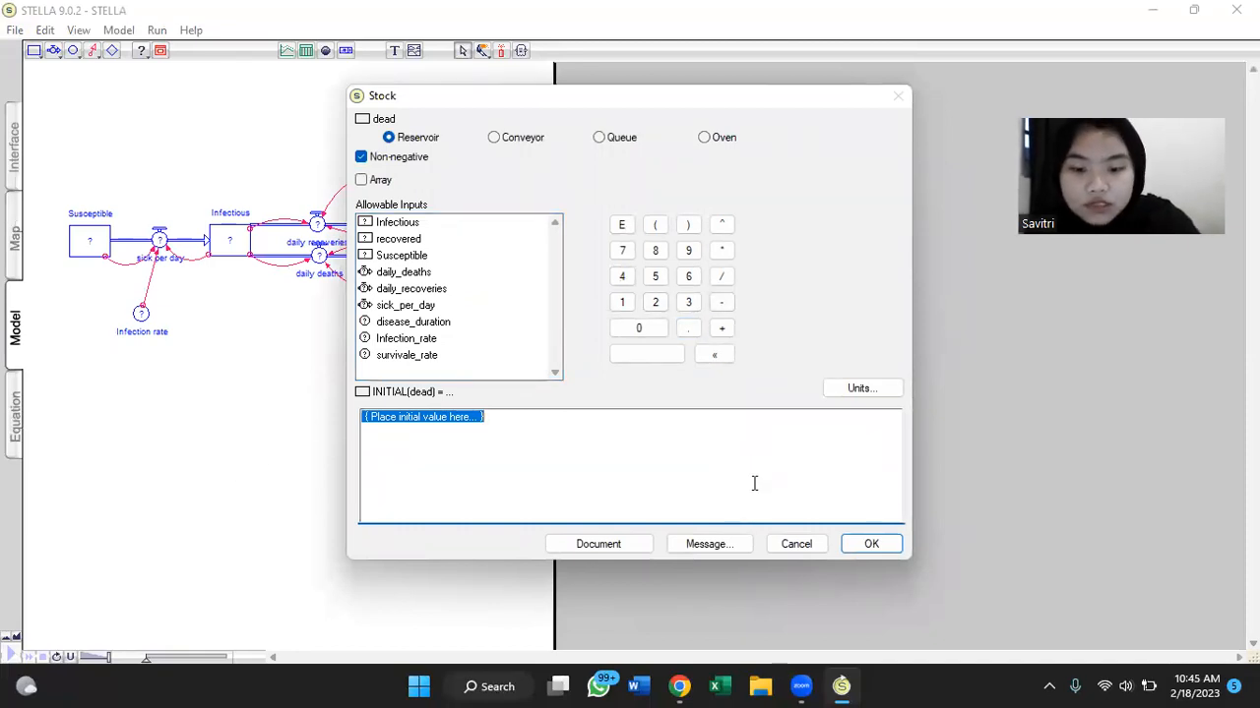
pyautogui.click(804, 541)
# - Set the initial value of the Susceptible stock to 99
pyautogui.doubleClick(94, 237)
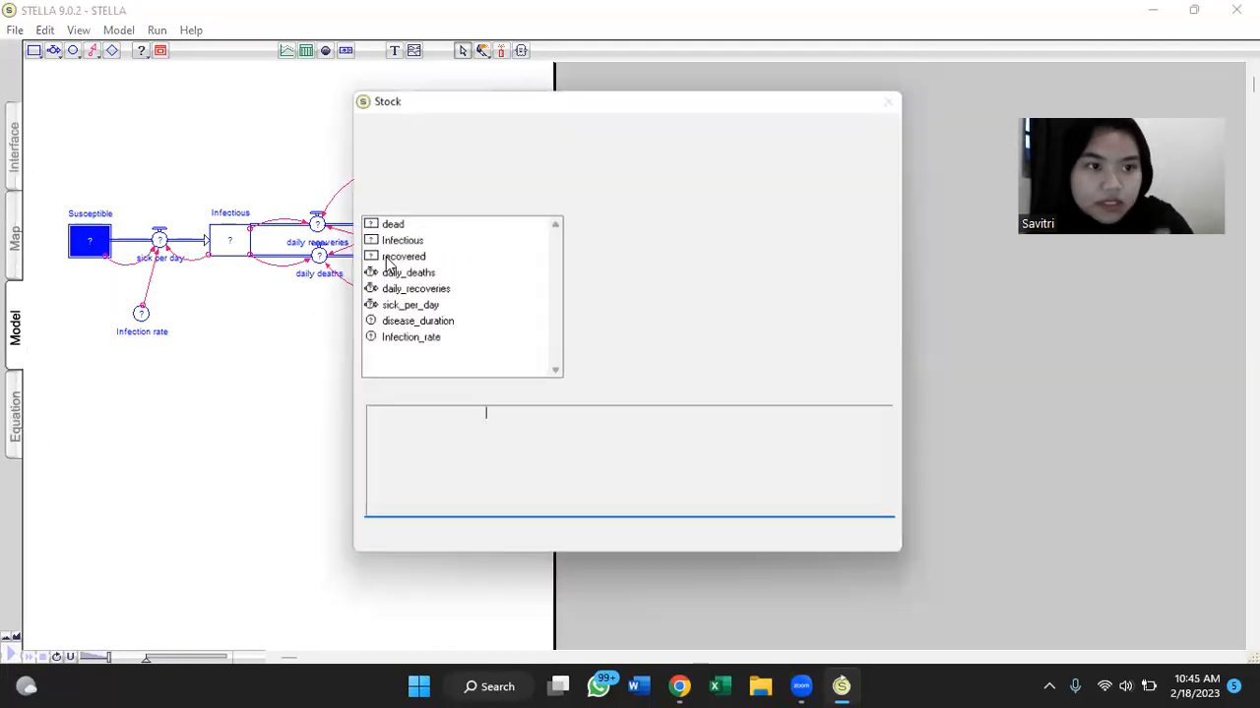
pyautogui.press('BackSpace')
pyautogui.write('99')
pyautogui.click(894, 552)
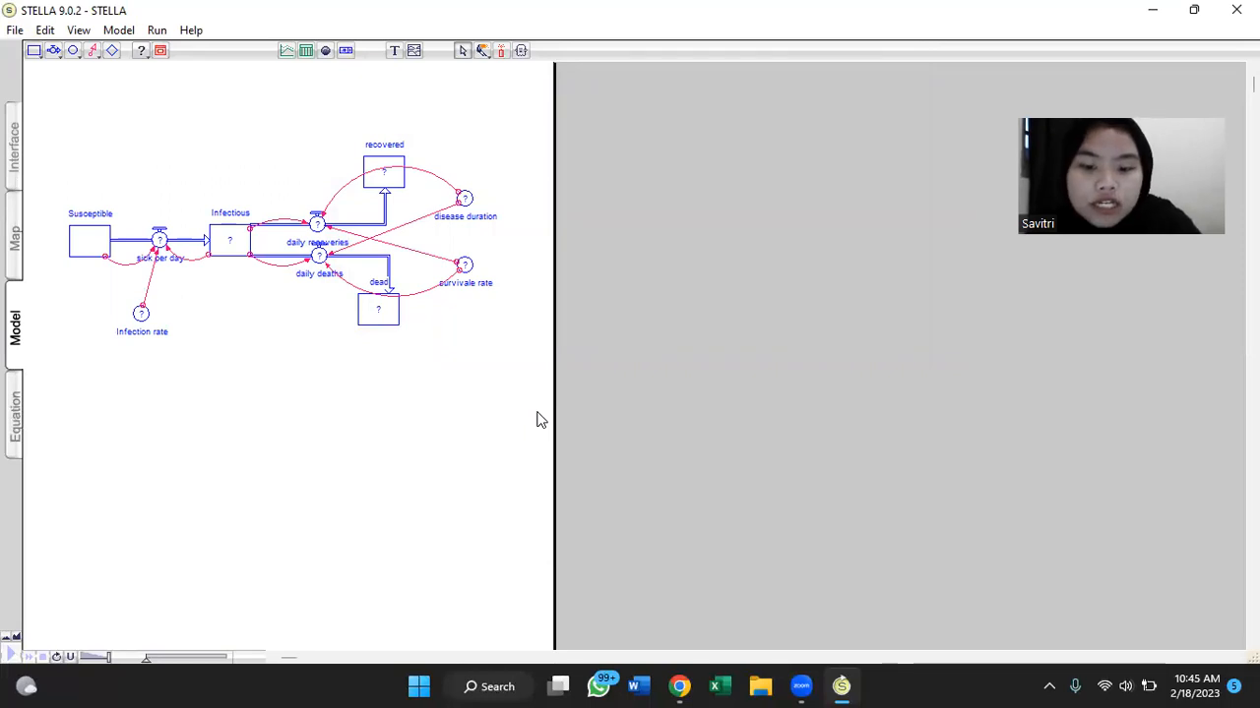
# - Define the sick per day flow as Infectious*Susceptible*Infection_rate
pyautogui.doubleClick(164, 238)
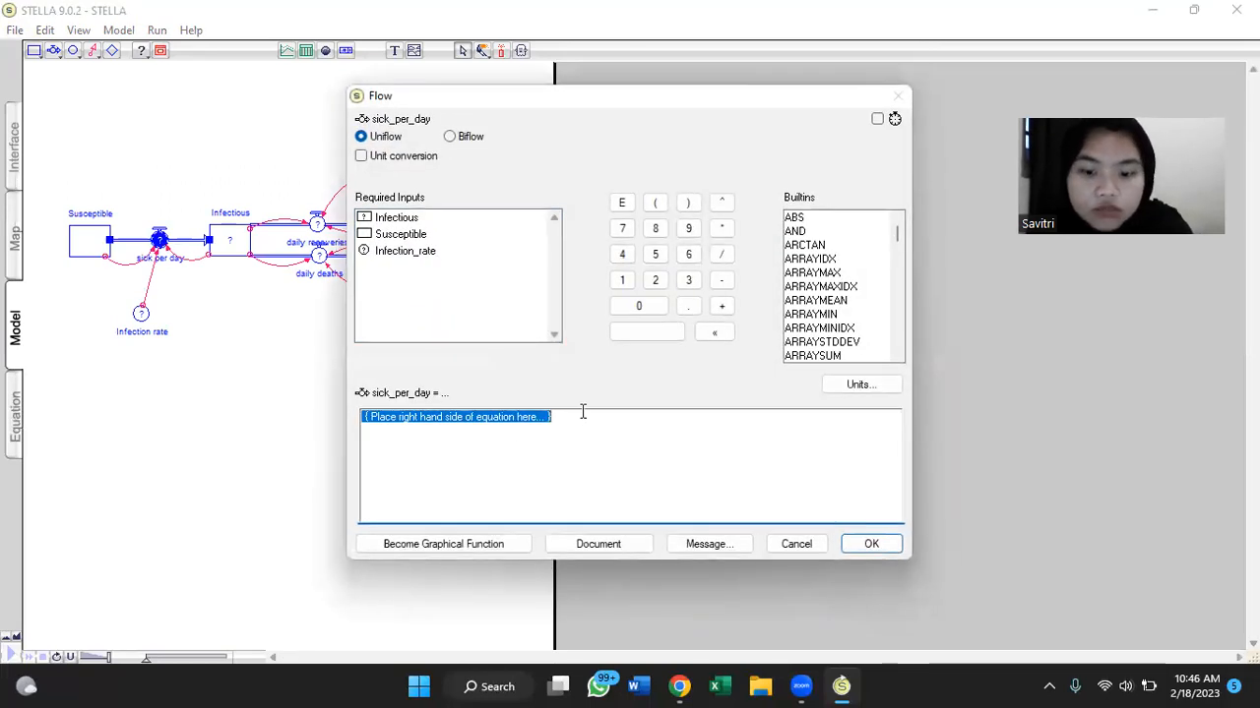
pyautogui.click(495, 225)
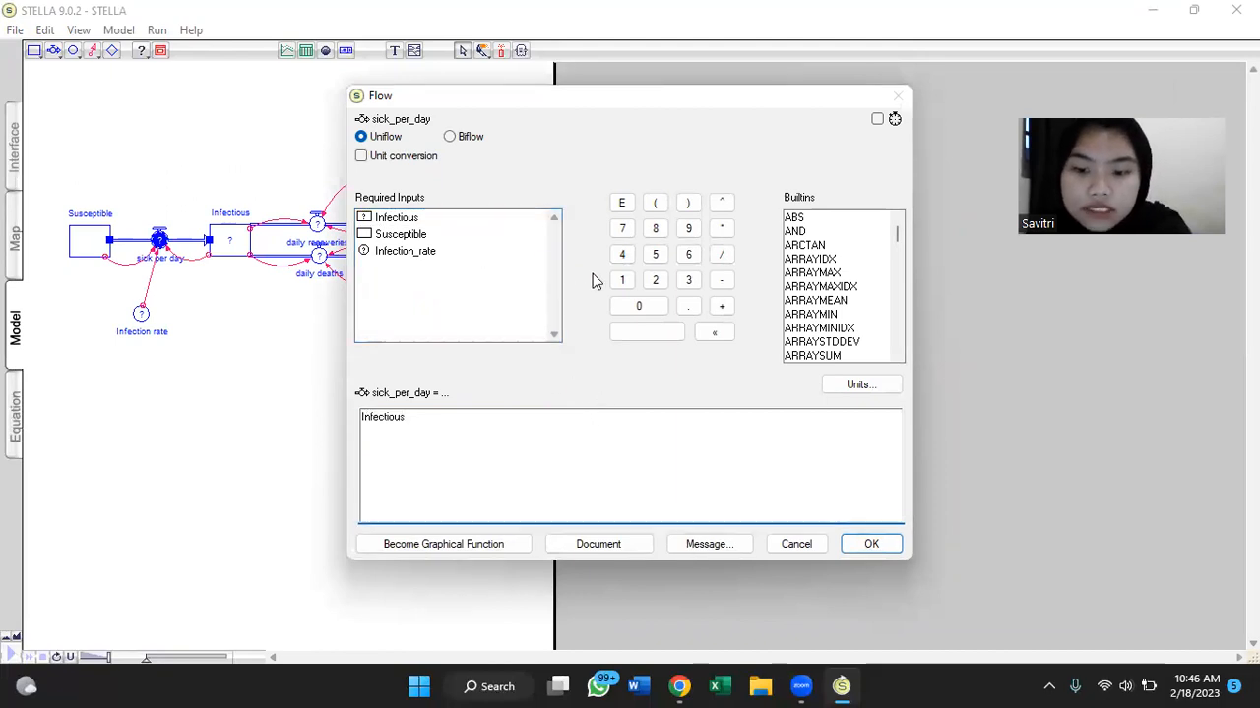
pyautogui.click(721, 229)
pyautogui.click(412, 236)
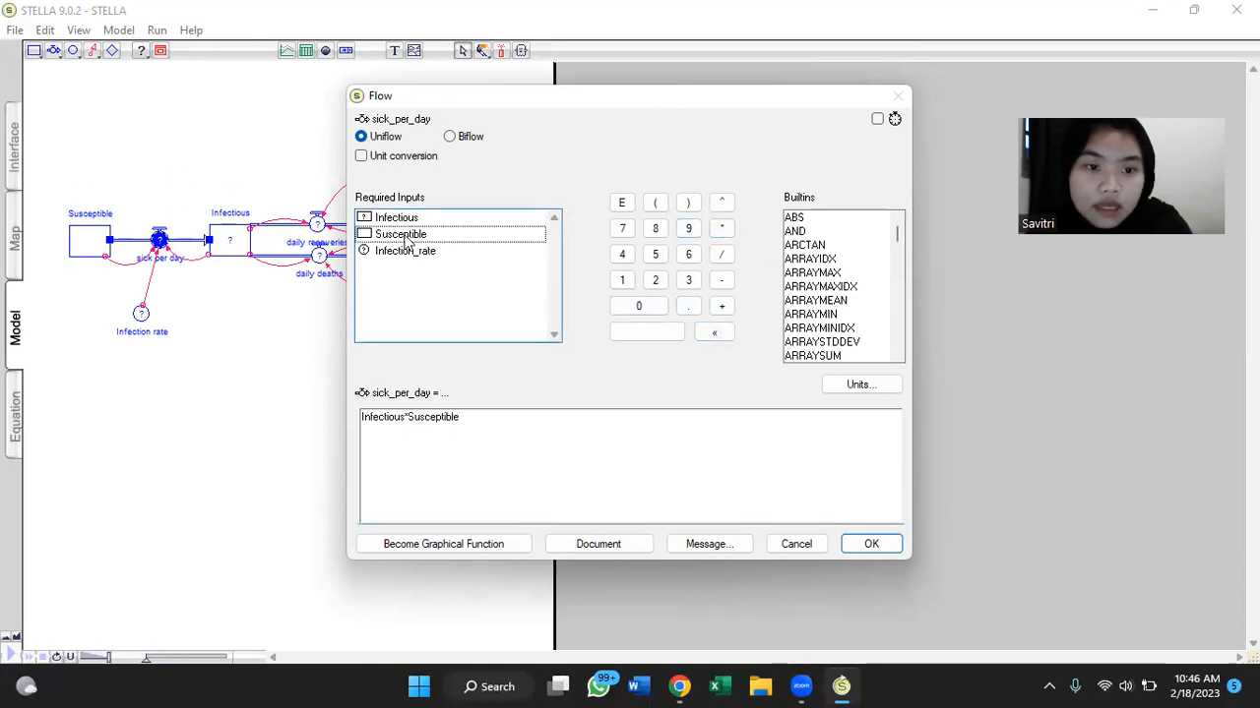
pyautogui.click(729, 228)
pyautogui.click(454, 251)
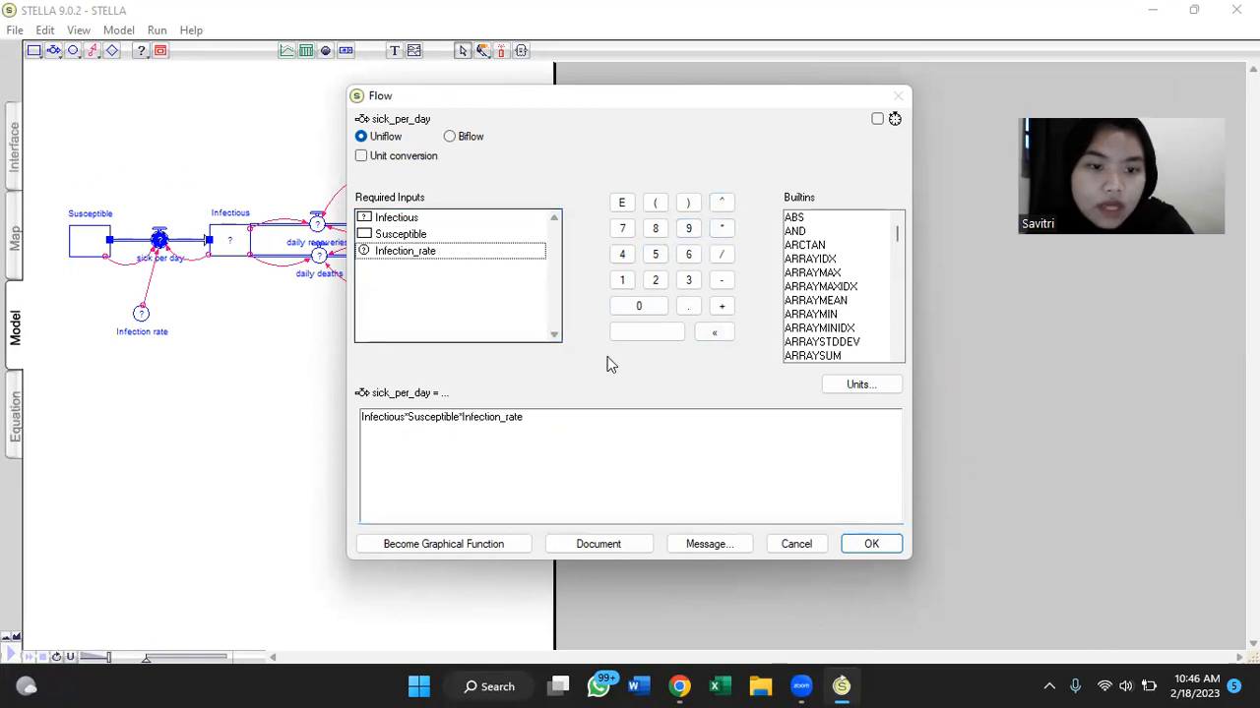
pyautogui.click(871, 544)
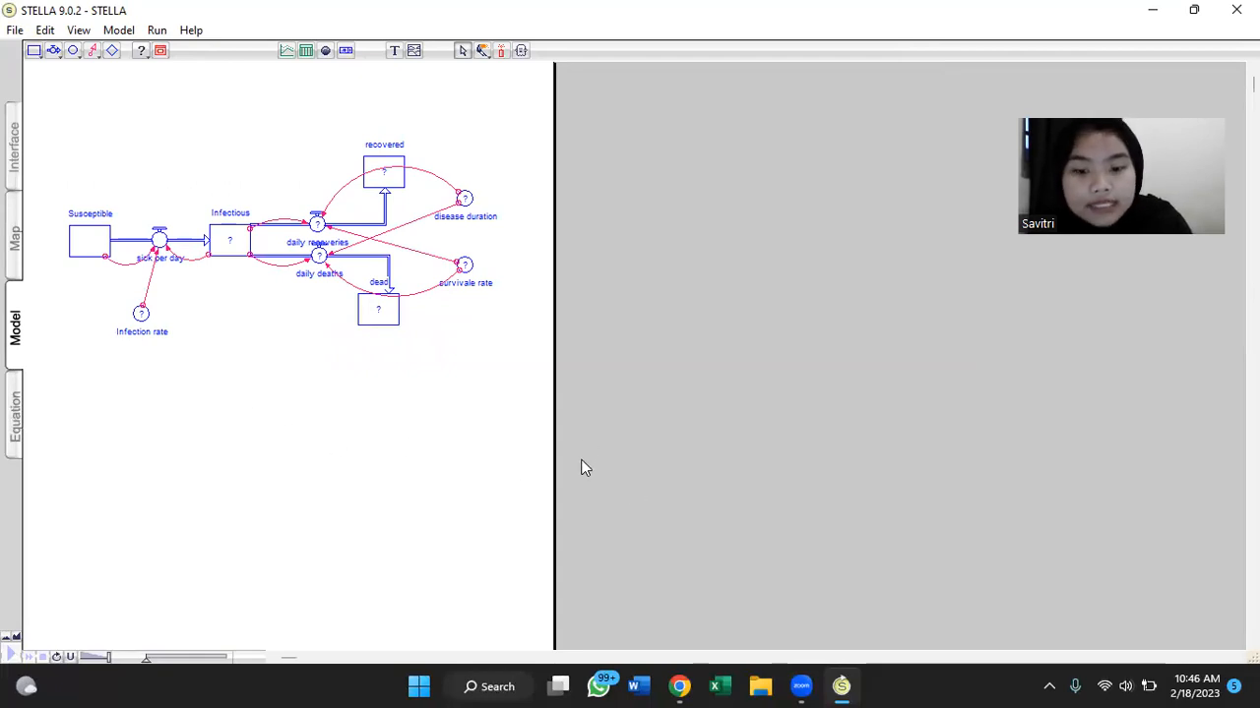
# - Set the Infection rate converter to 0.0015
pyautogui.doubleClick(140, 313)
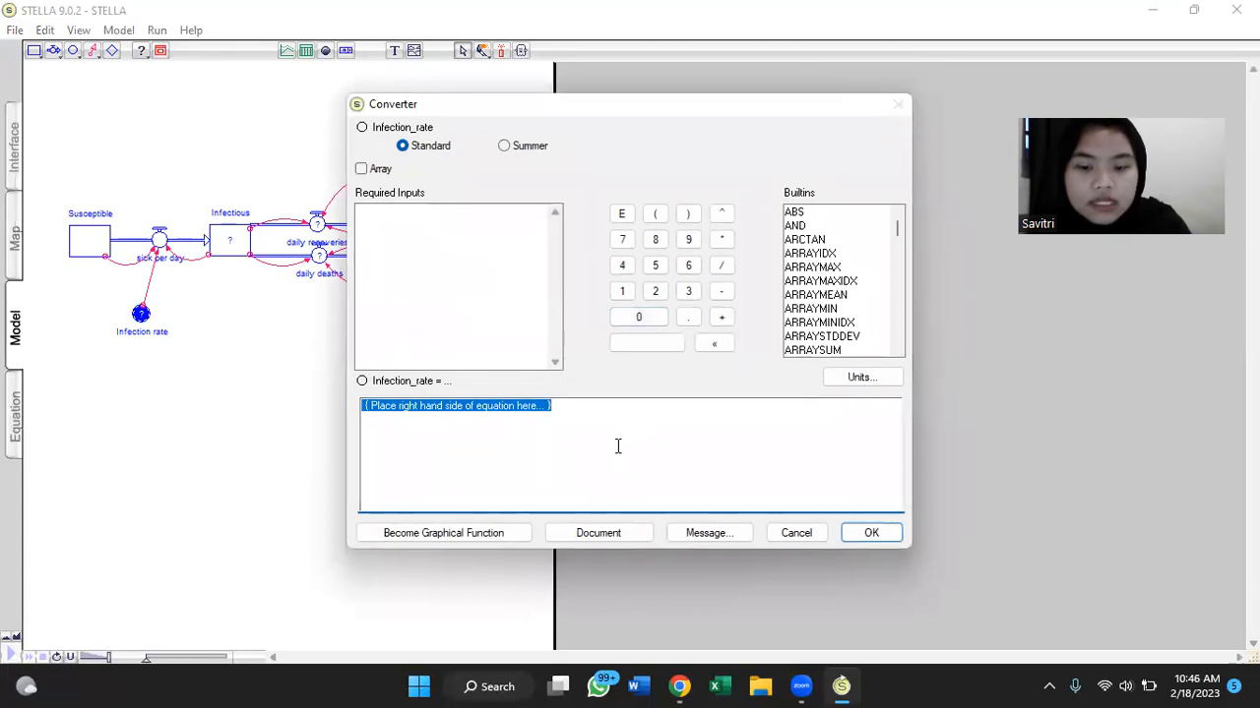
pyautogui.write('0')
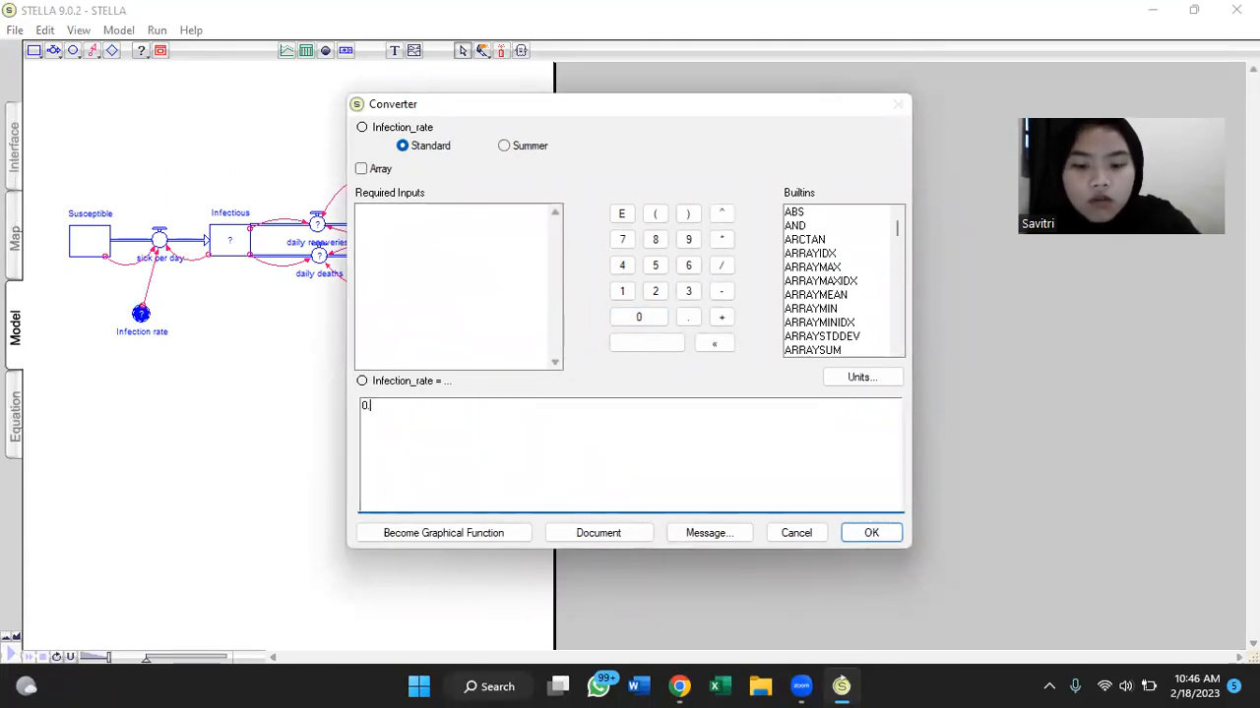
pyautogui.write('.0015')
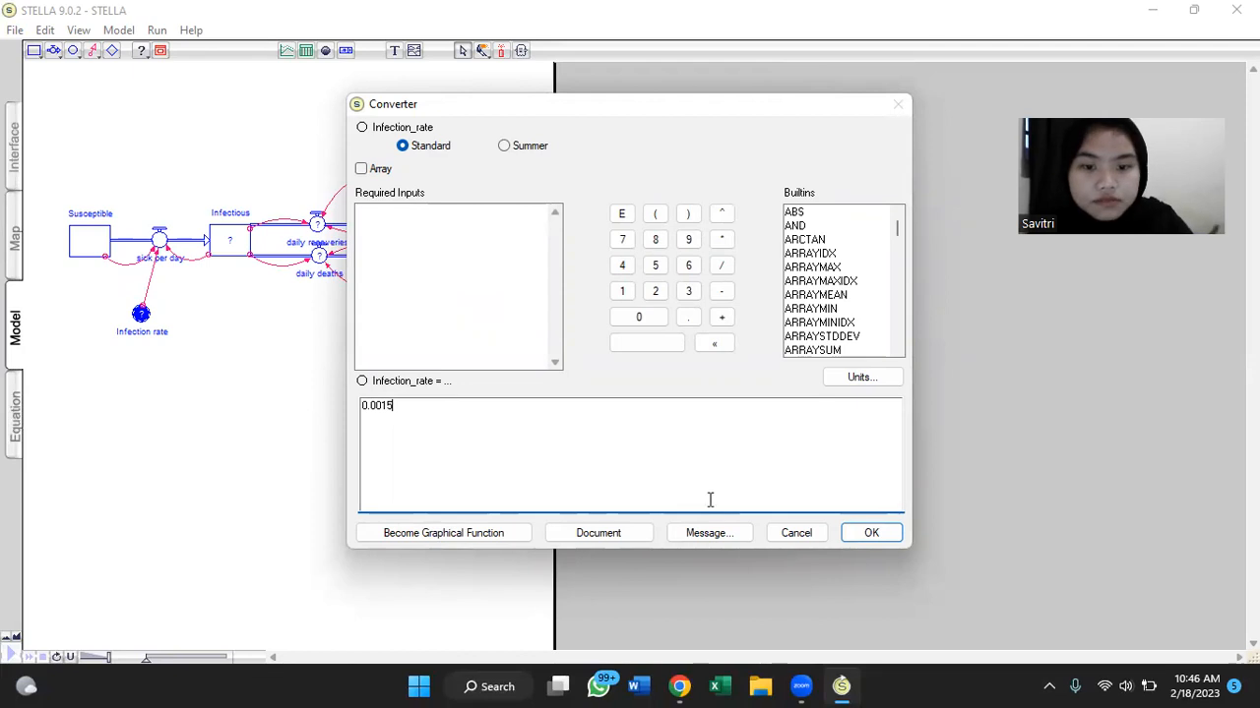
pyautogui.click(873, 533)
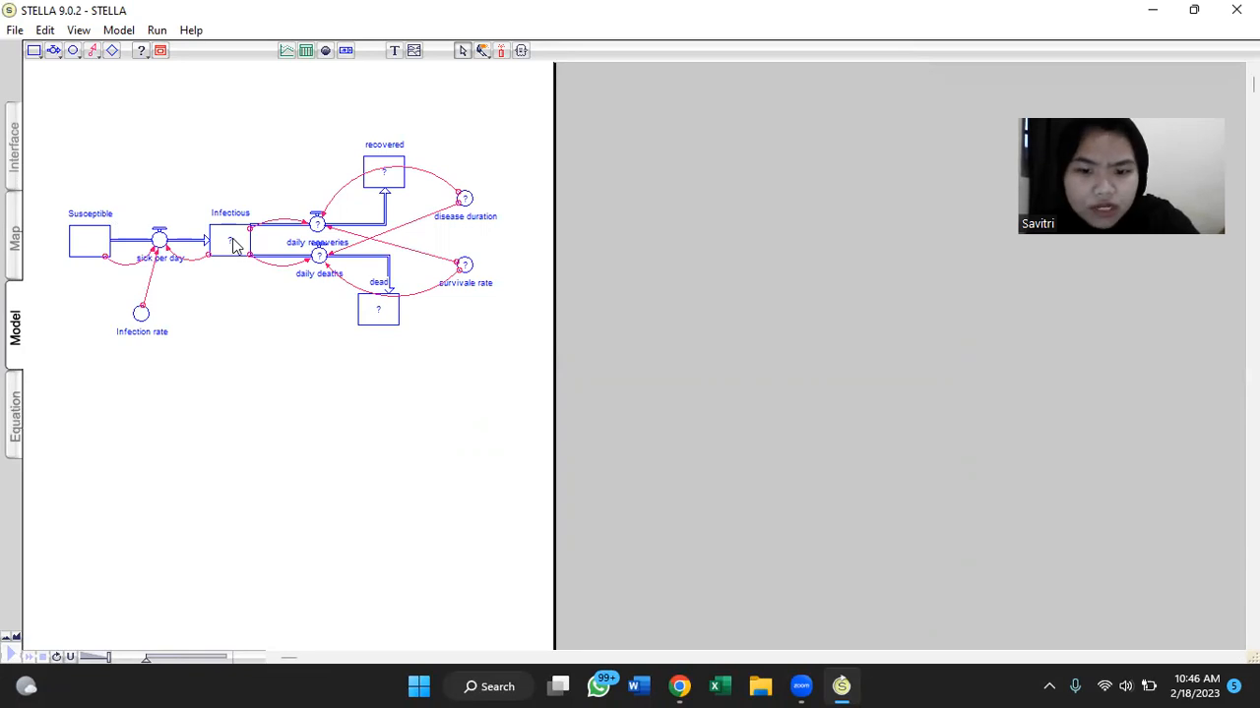
# - Set the initial value of the Infectious stock to 1
pyautogui.doubleClick(234, 252)
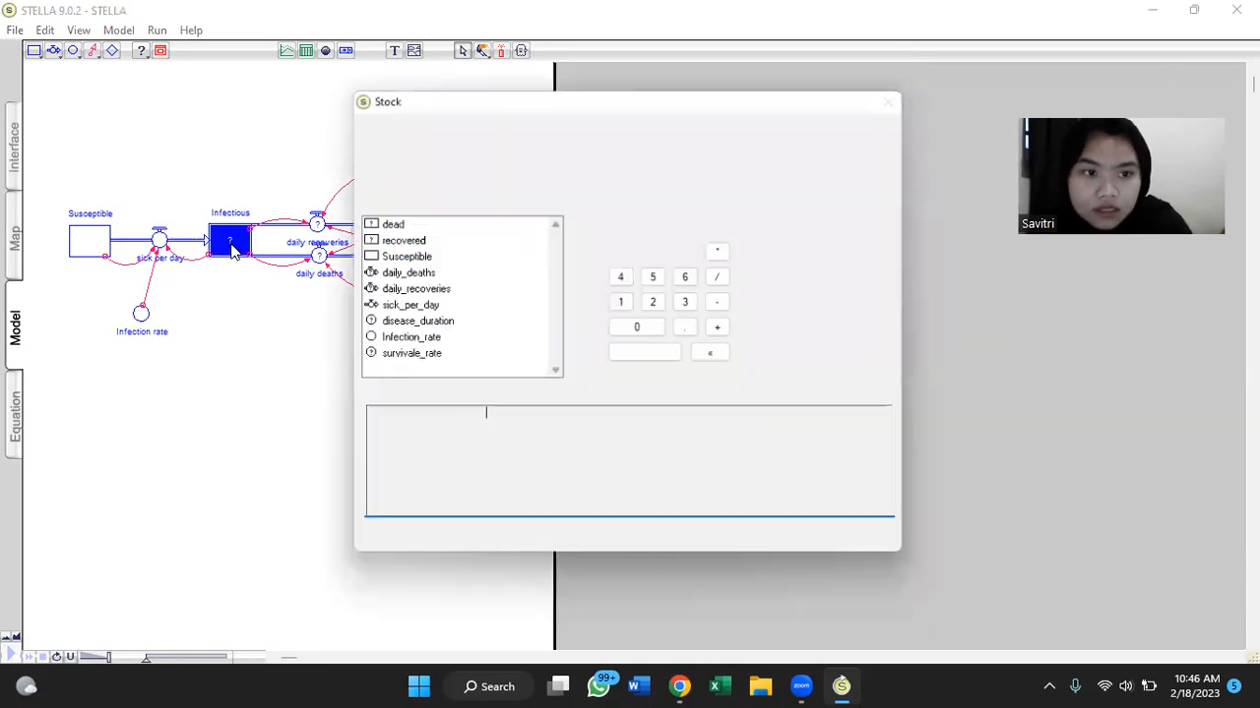
pyautogui.write('1')
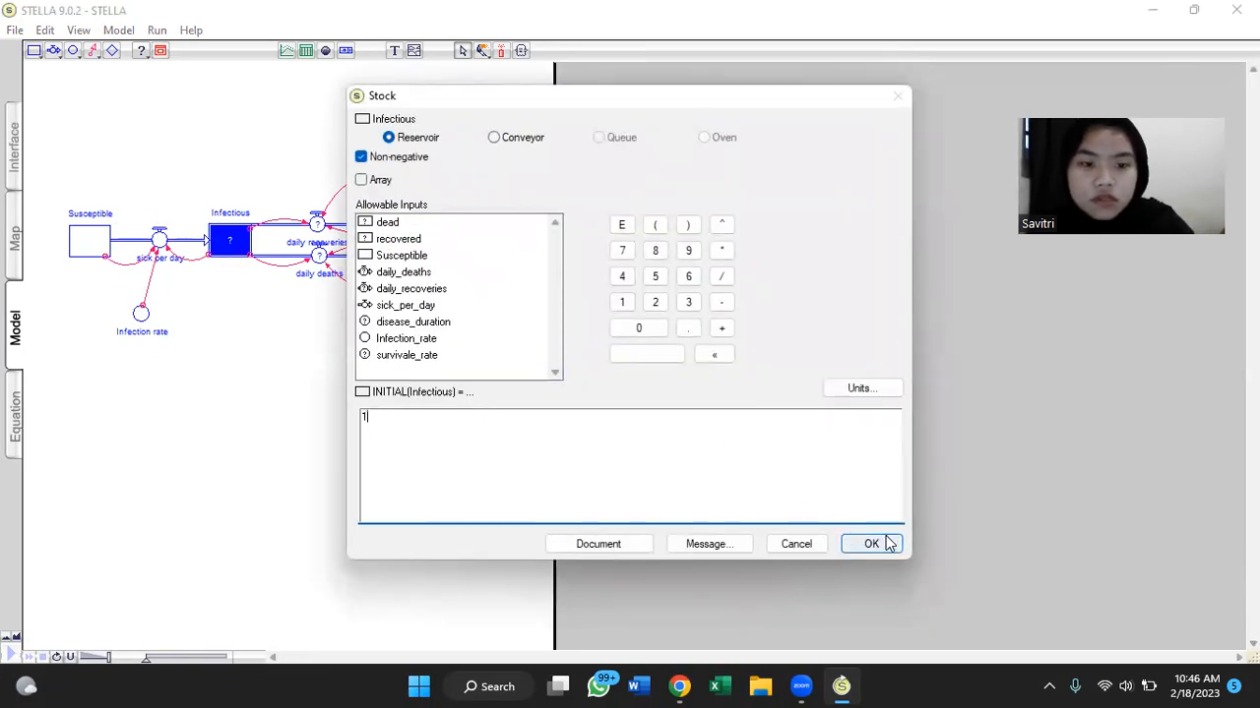
pyautogui.click(879, 542)
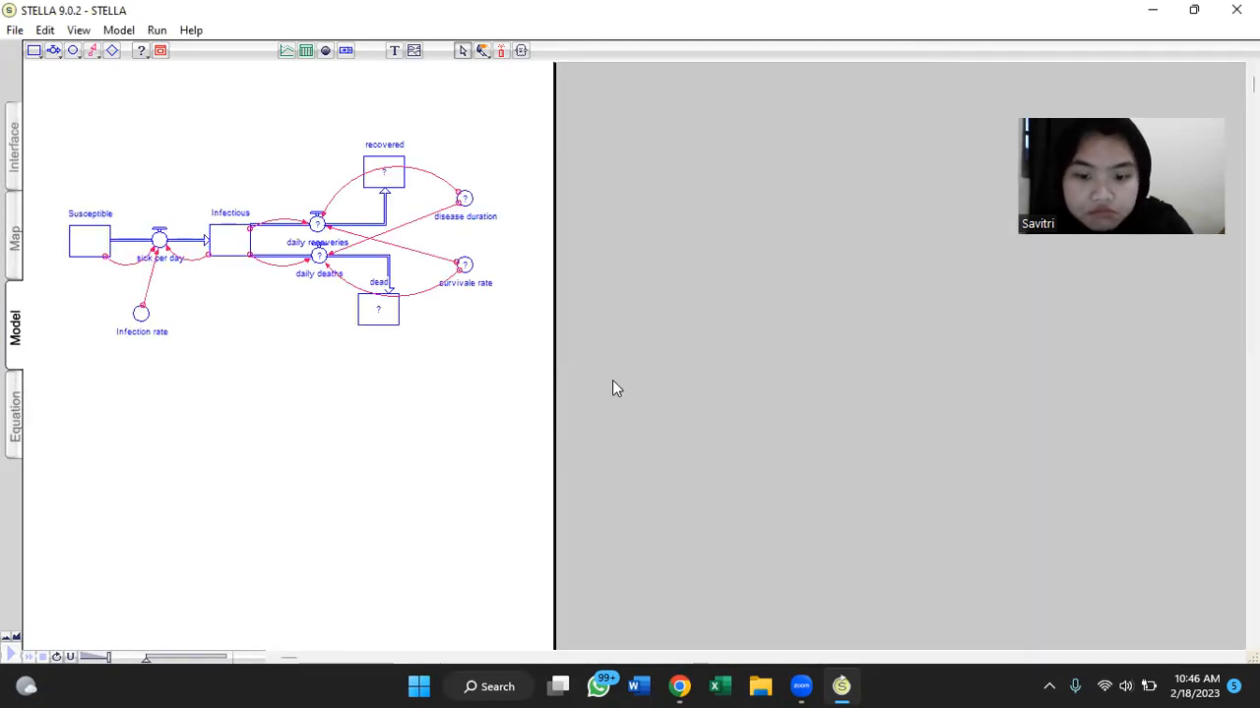
# - Open the daily recoveries flow and begin its equation with Infectious*
pyautogui.doubleClick(317, 226)
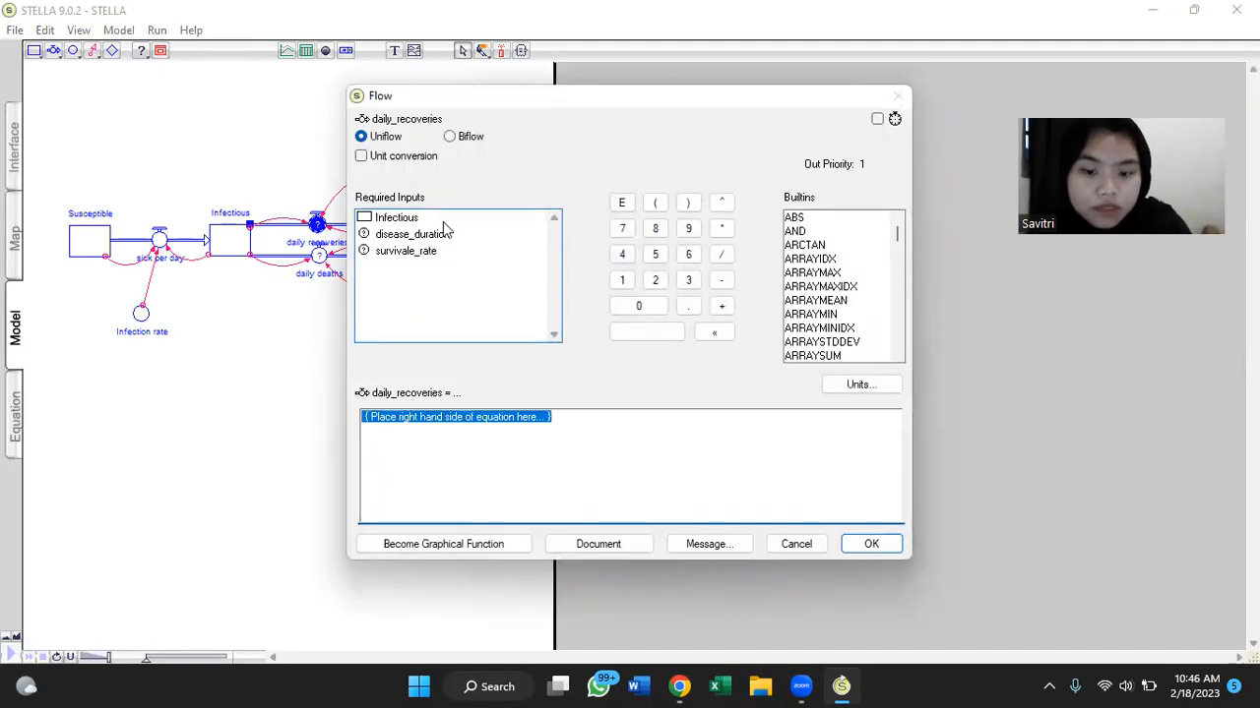
pyautogui.click(443, 222)
pyautogui.click(717, 230)
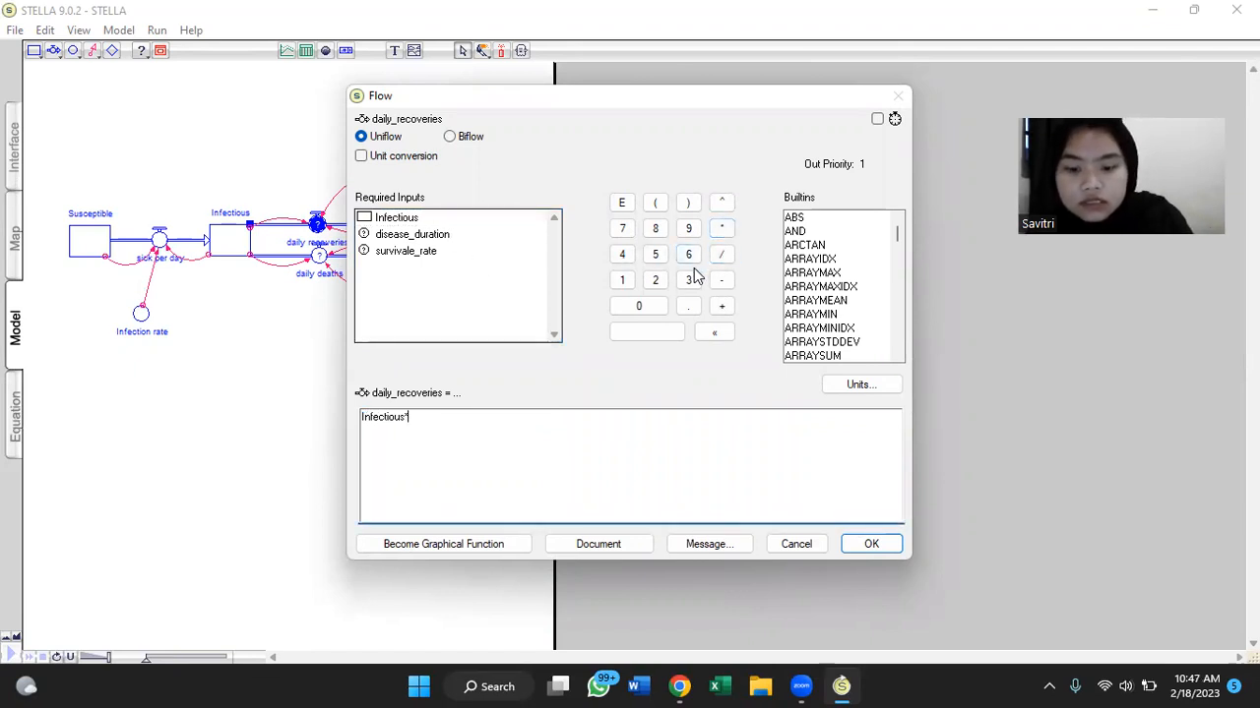
# - Try (1-survivale_rate) as the factor after Infectious* in the daily recoveries equation, and remove that factor
pyautogui.write('(1-')
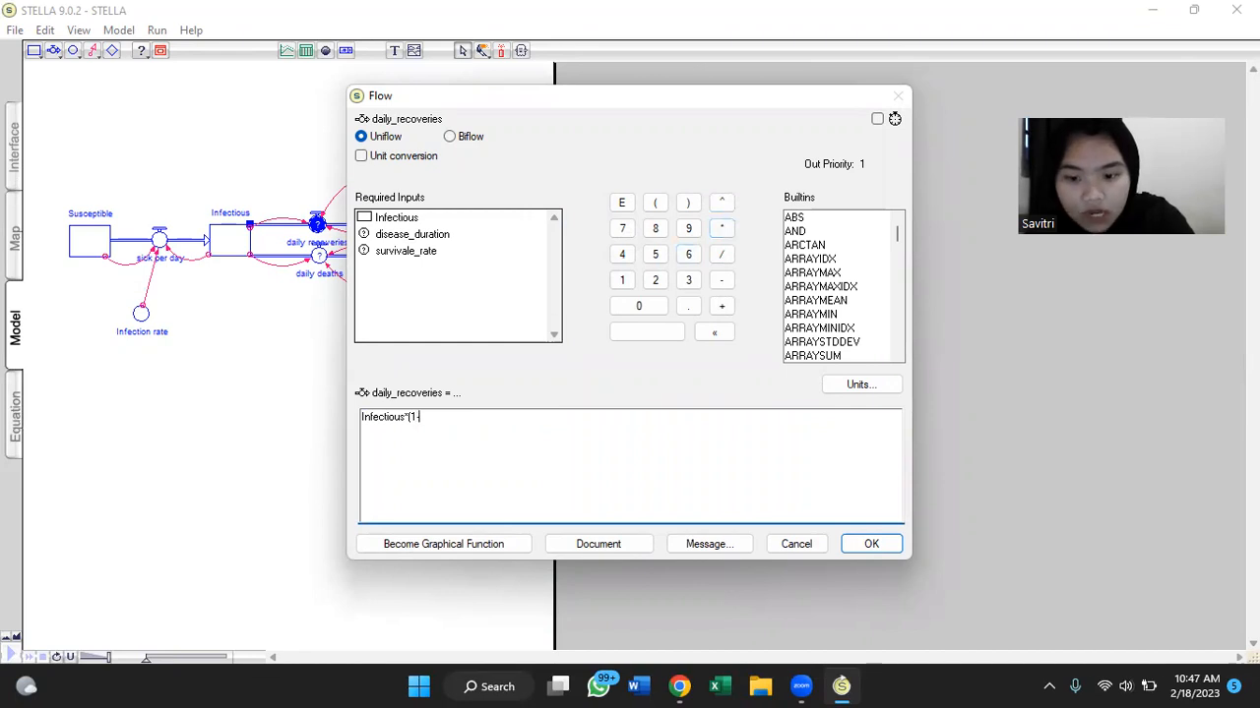
pyautogui.click(448, 251)
pyautogui.doubleClick(449, 251)
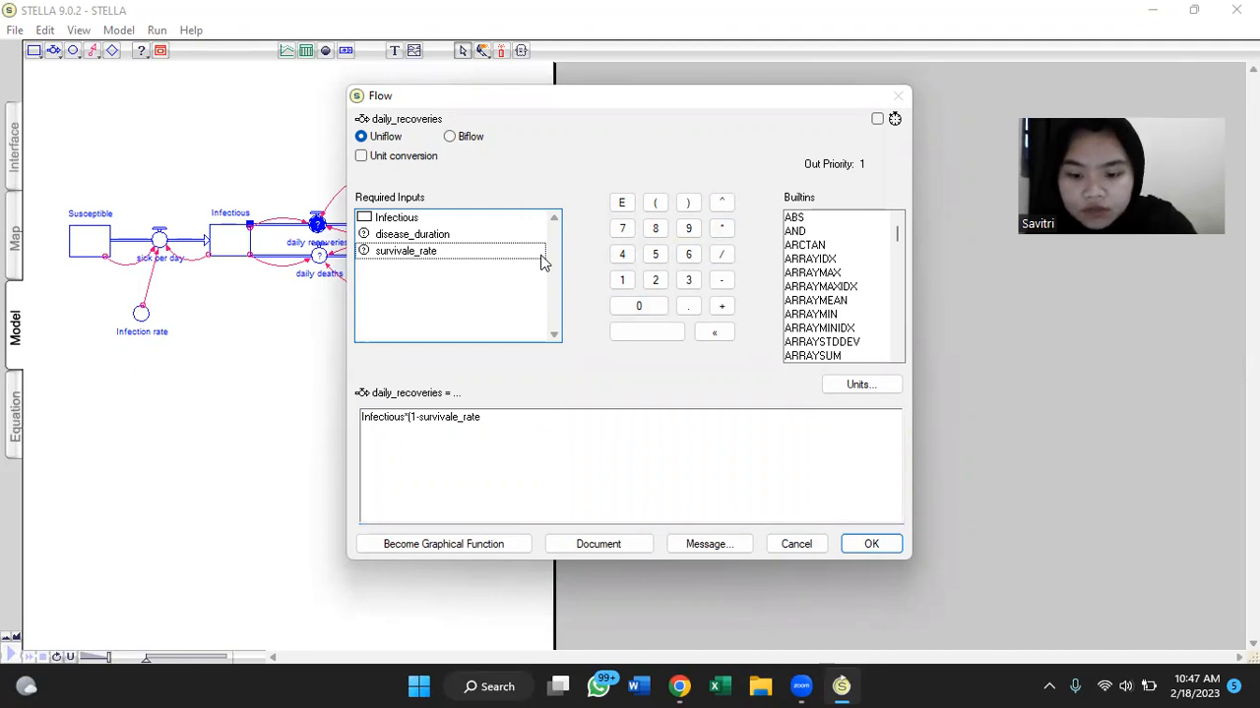
pyautogui.click(557, 416)
pyautogui.click(560, 417)
pyautogui.write(')')
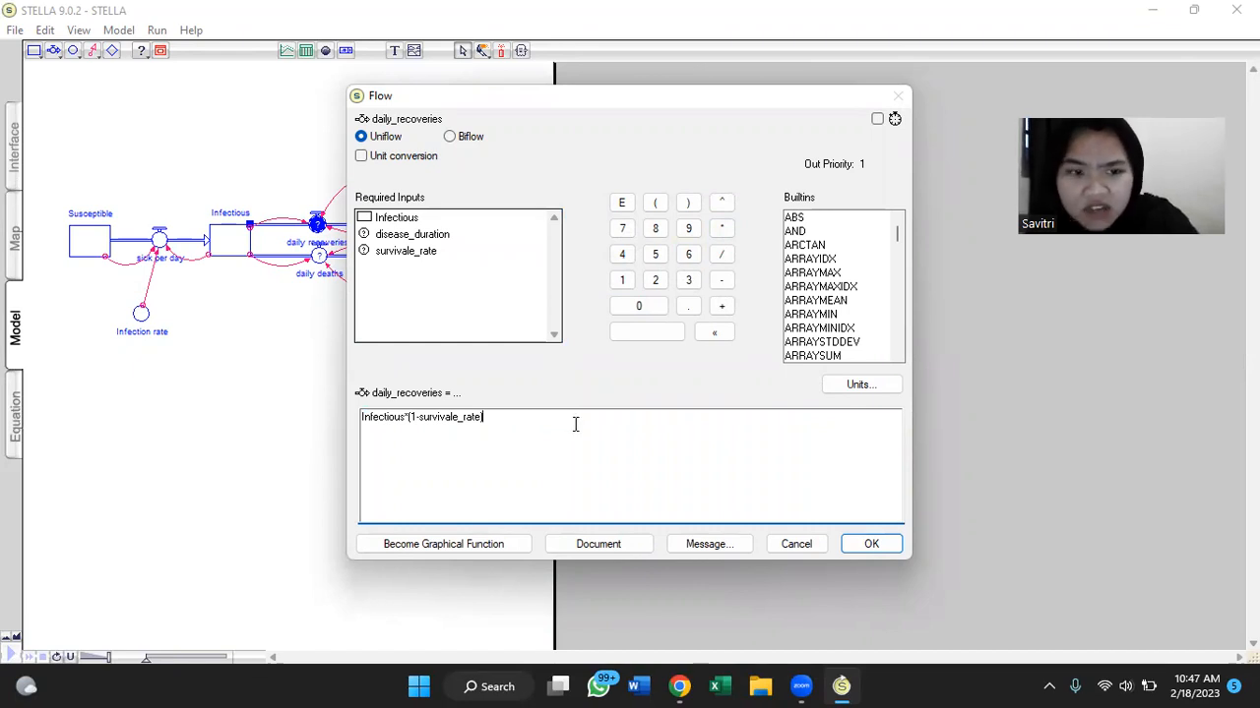
pyautogui.press('BackSpace')
pyautogui.press('BackSpace')
pyautogui.press('BackSpace')
pyautogui.press('BackSpace')
pyautogui.press('BackSpace')
pyautogui.press('BackSpace')
pyautogui.press('BackSpace')
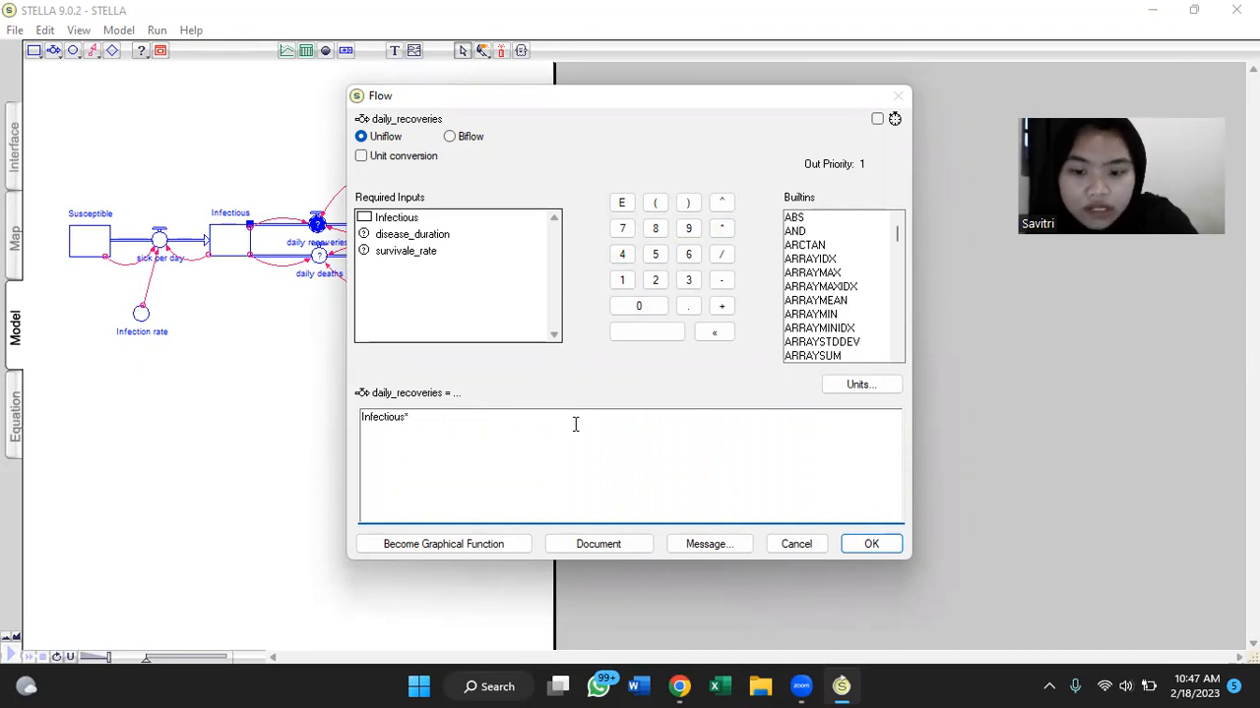
# - Try Infectious*survivale_rate as the daily recoveries equation, and clear the whole expression
pyautogui.click(434, 253)
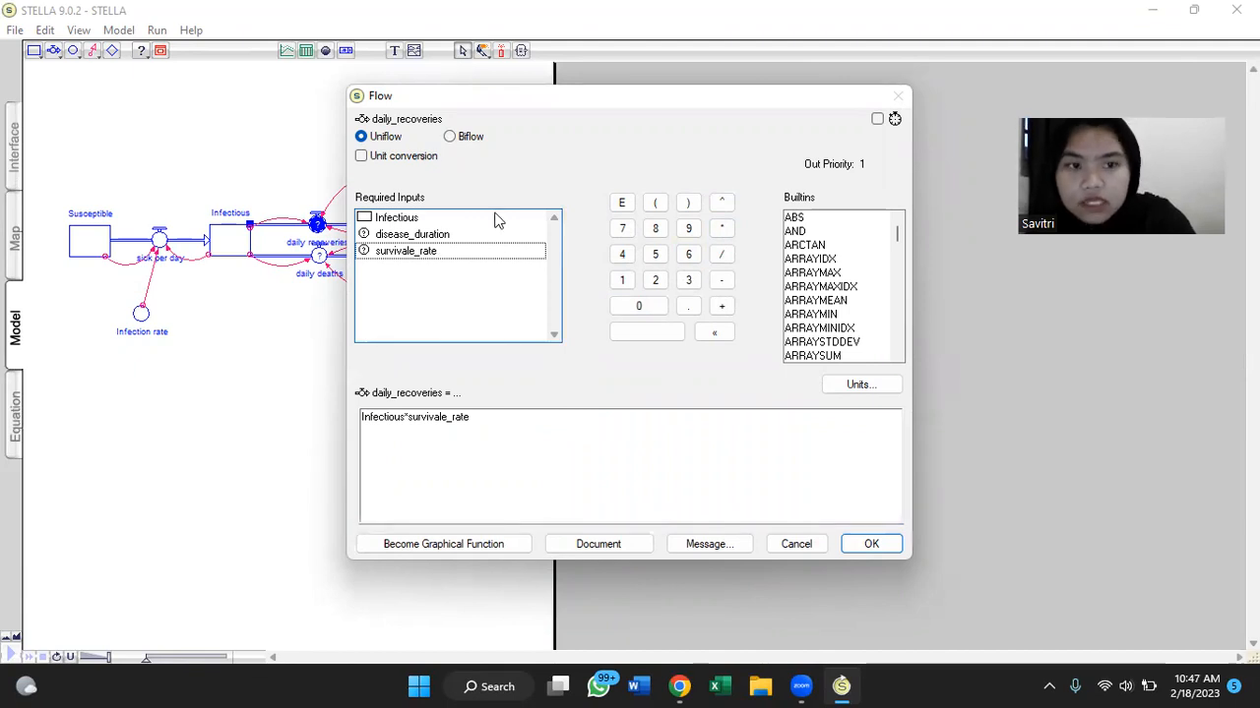
pyautogui.click(532, 428)
pyautogui.hotkey('ctrl', 'a')
pyautogui.press('BackSpace')
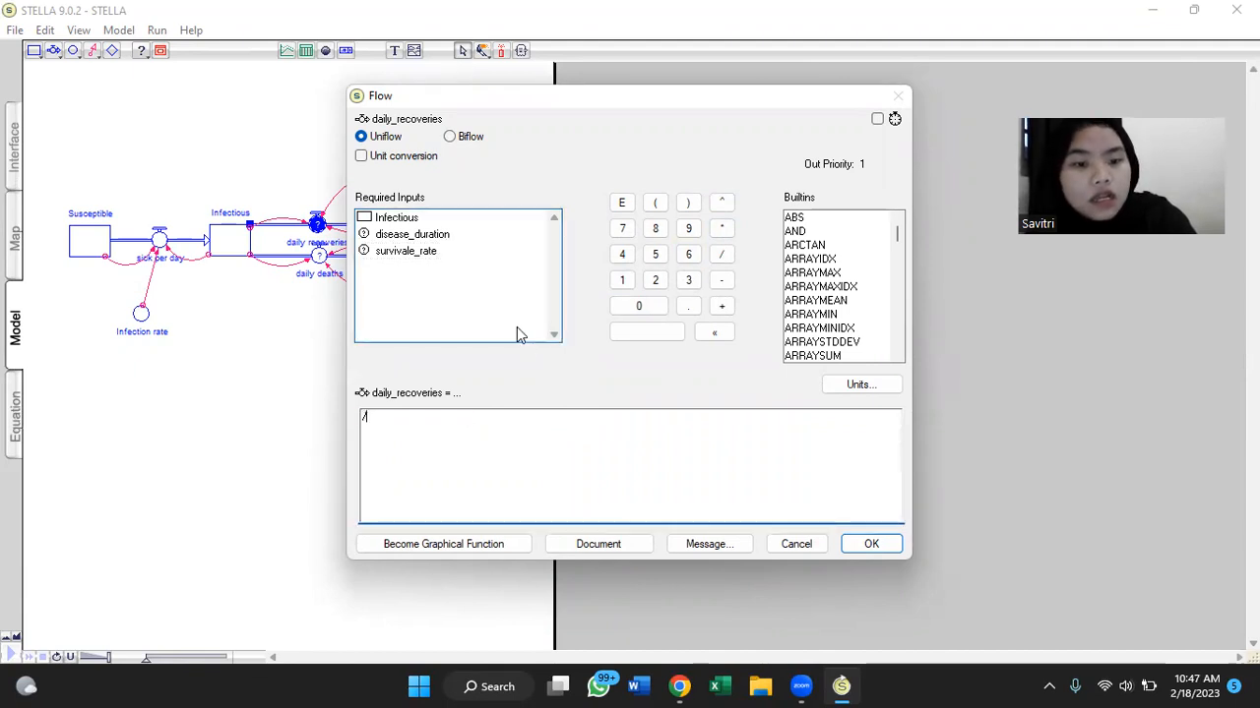
# - Begin the daily recoveries equation again with Infectious*
pyautogui.click(504, 219)
pyautogui.click(722, 228)
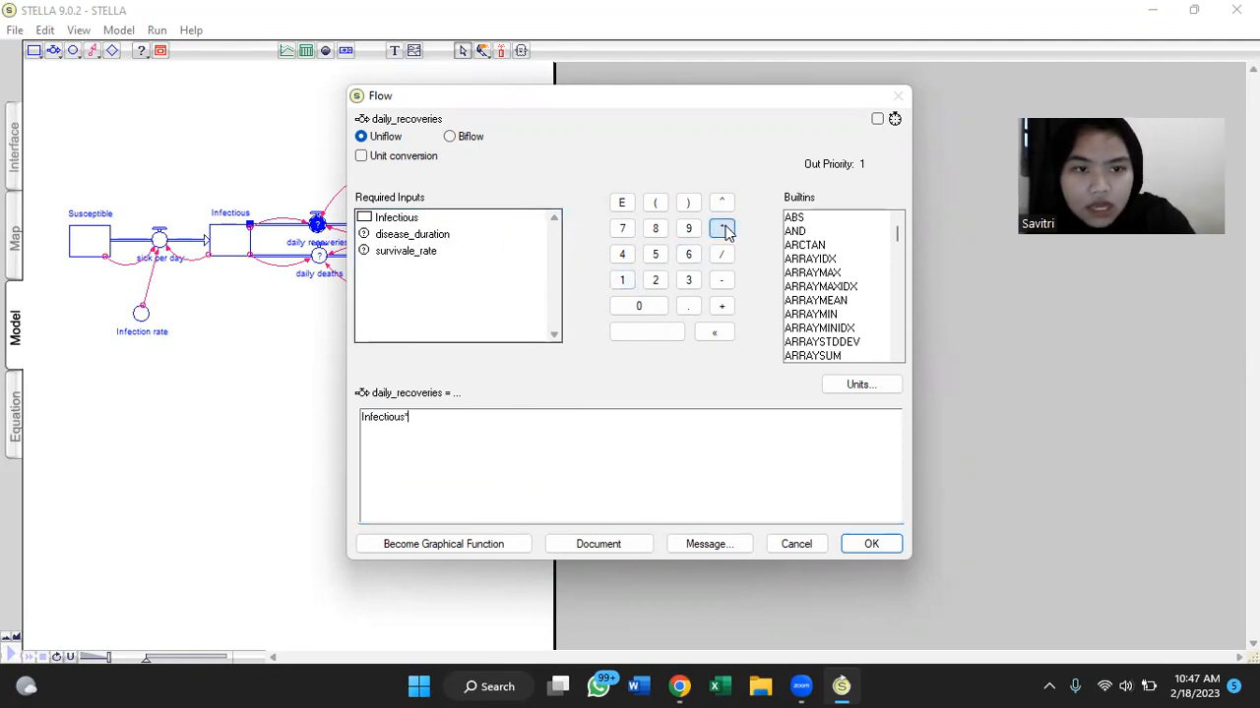
pyautogui.click(531, 242)
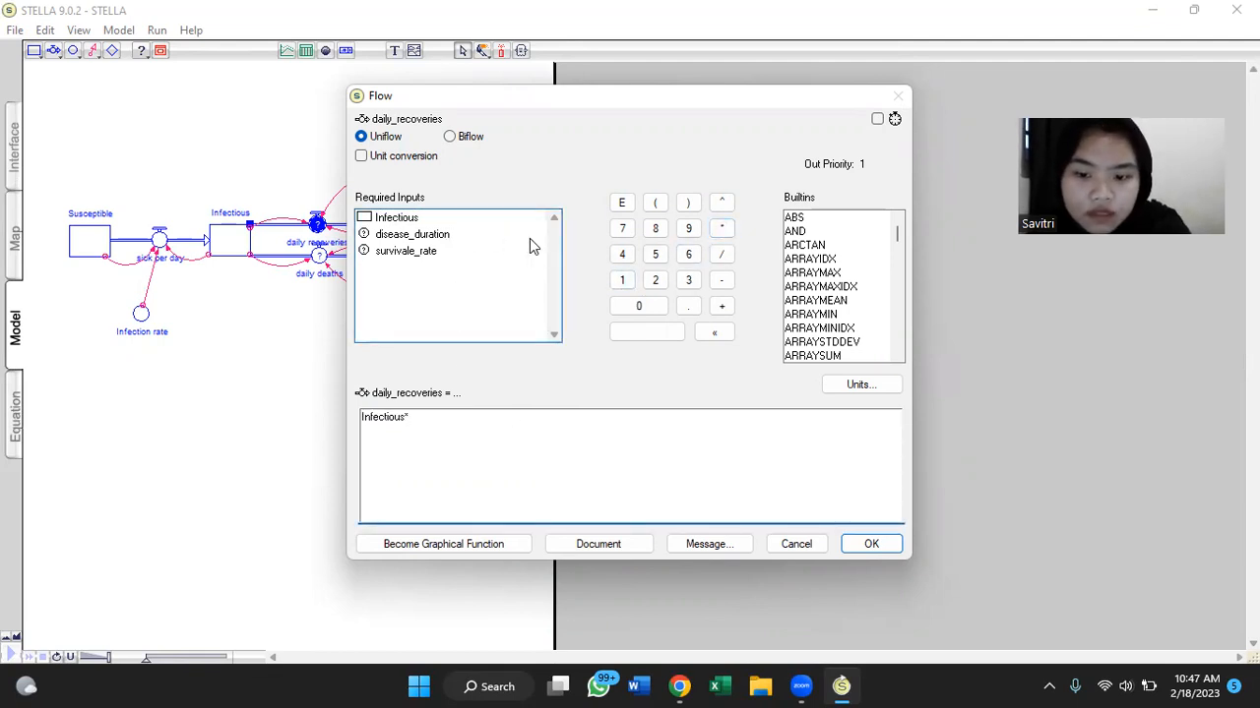
pyautogui.click(519, 253)
pyautogui.click(725, 255)
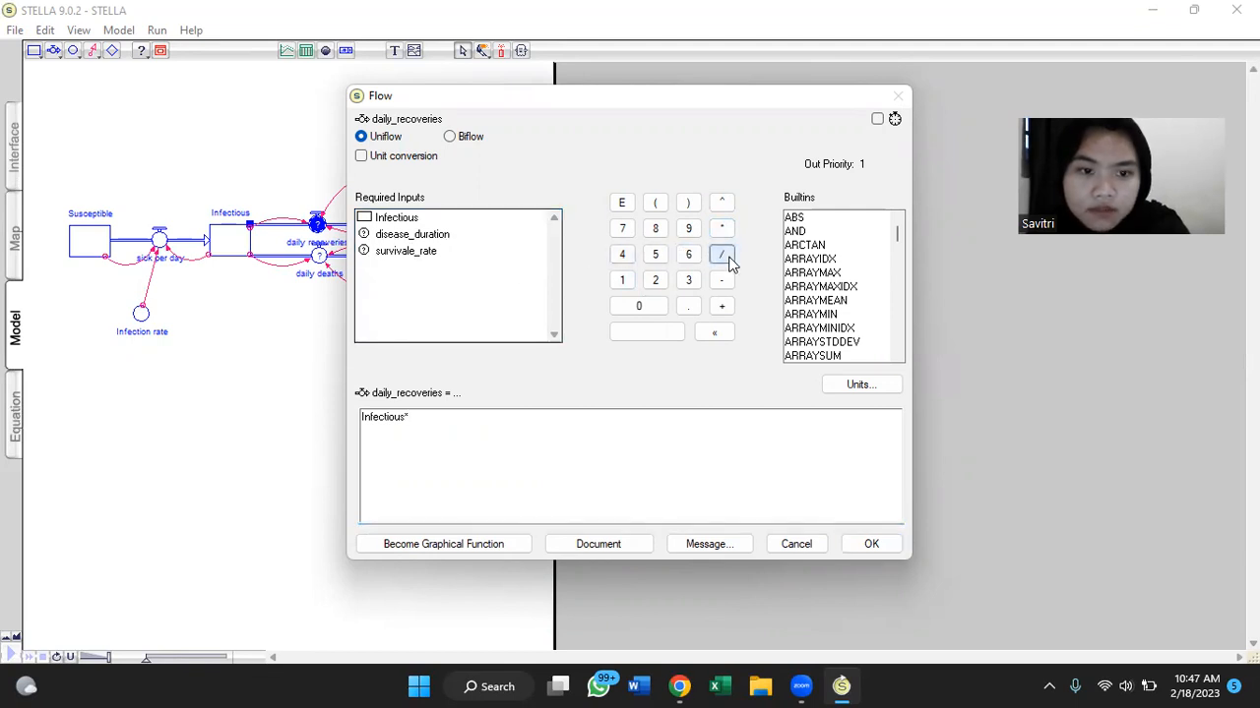
pyautogui.click(722, 306)
pyautogui.click(715, 333)
pyautogui.click(715, 334)
# - Try disease_duration/ after Infectious* in the daily recoveries equation, and remove that part
pyautogui.doubleClick(414, 234)
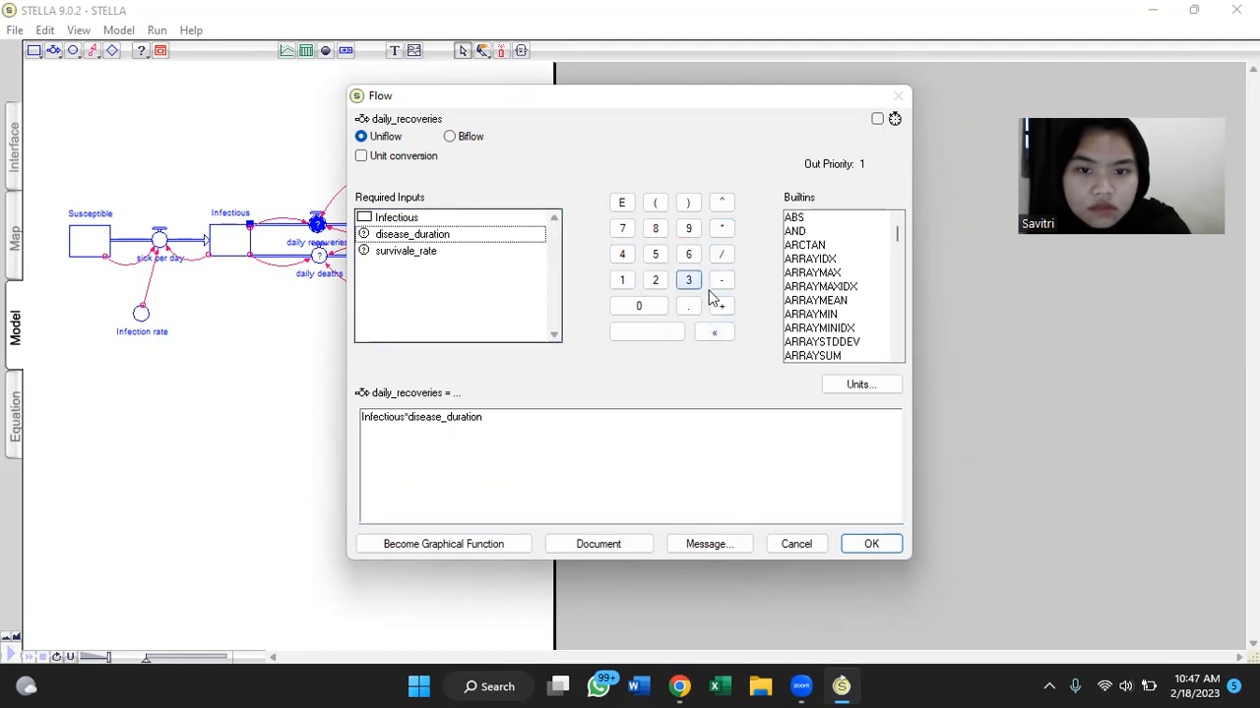
pyautogui.click(721, 254)
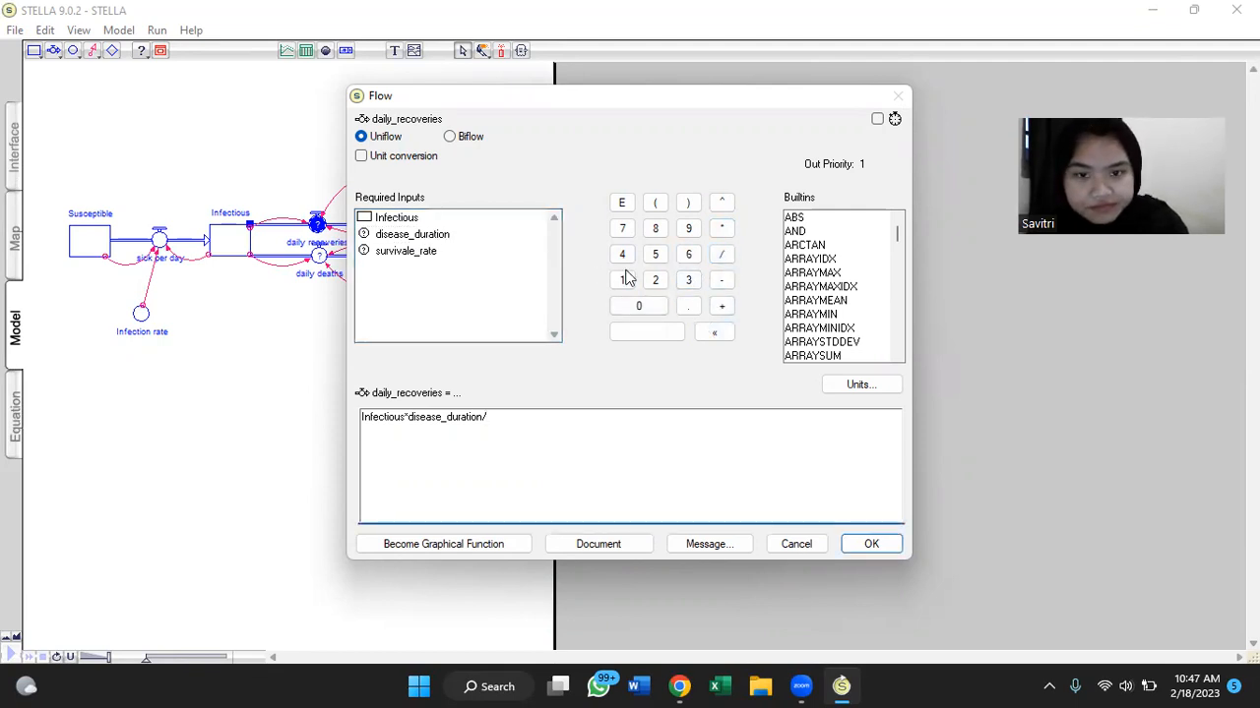
pyautogui.click(718, 332)
pyautogui.click(717, 332)
pyautogui.click(717, 332)
pyautogui.click(717, 331)
pyautogui.click(718, 331)
pyautogui.click(718, 331)
pyautogui.click(718, 331)
pyautogui.click(717, 332)
pyautogui.click(718, 331)
pyautogui.click(718, 331)
pyautogui.click(717, 331)
pyautogui.click(717, 332)
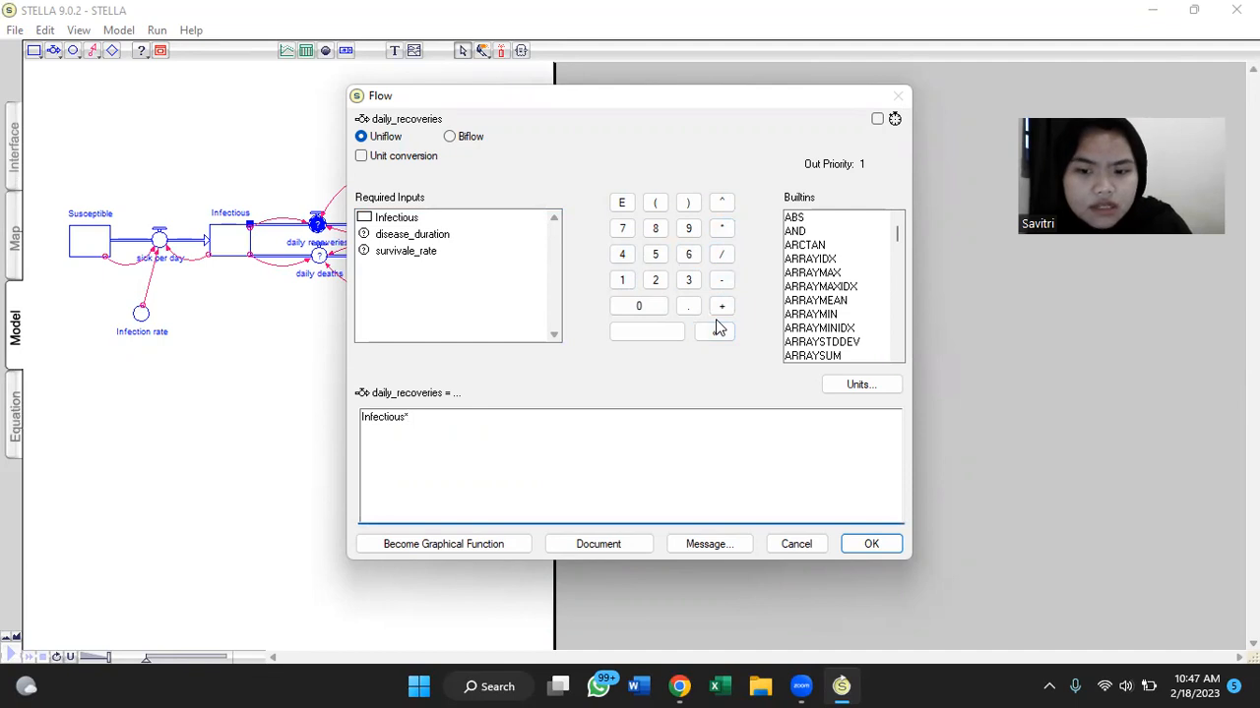
# - Complete the daily recoveries equation as Infectious*survivale_rate/disease_duration and accept it
pyautogui.click(451, 254)
pyautogui.click(720, 253)
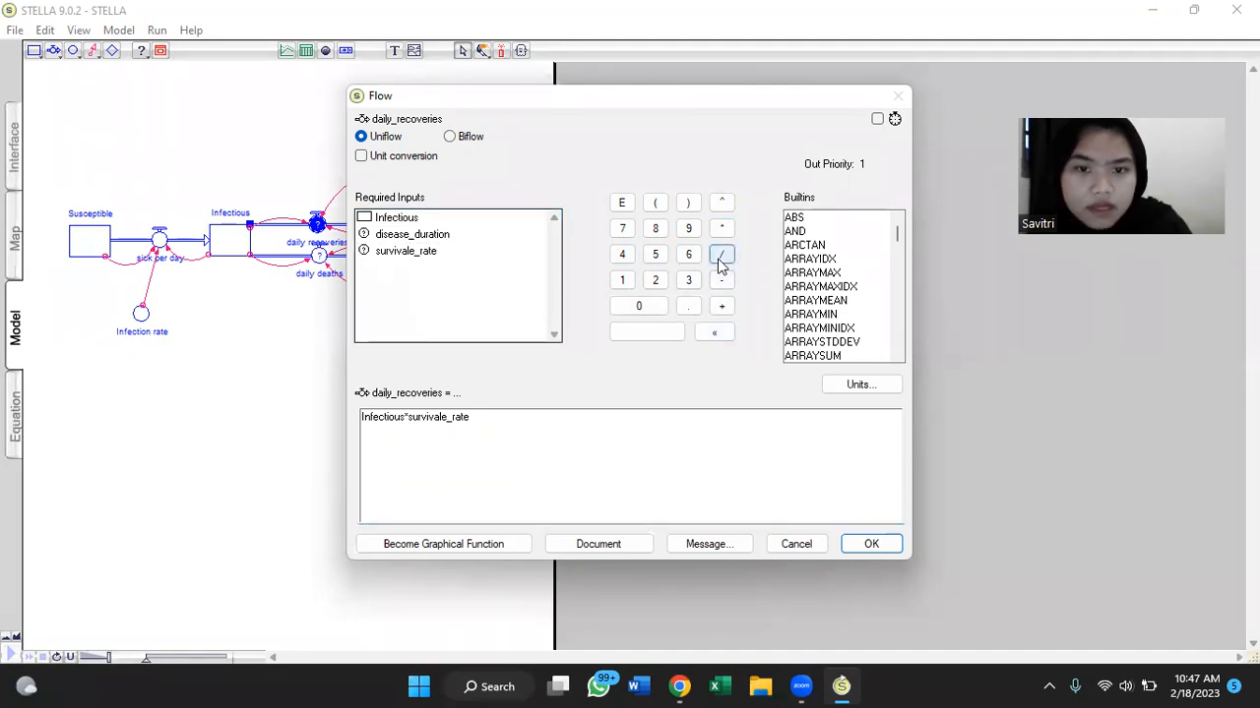
pyautogui.click(463, 234)
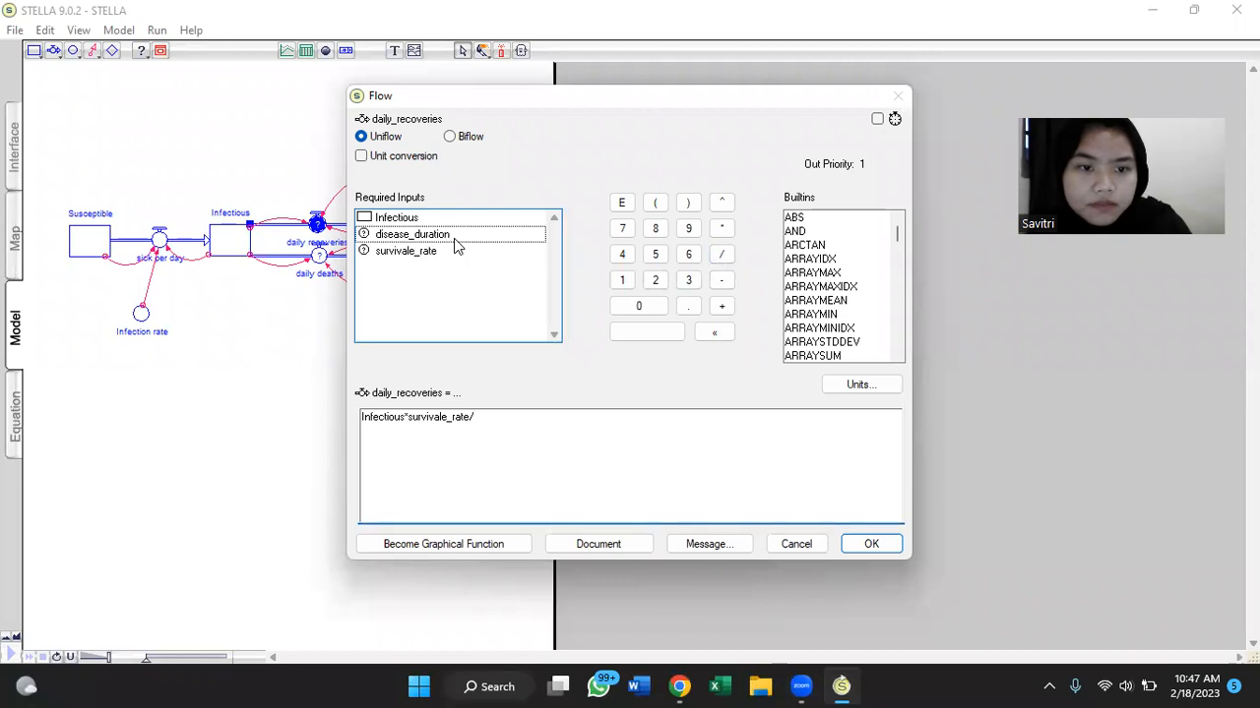
pyautogui.click(871, 544)
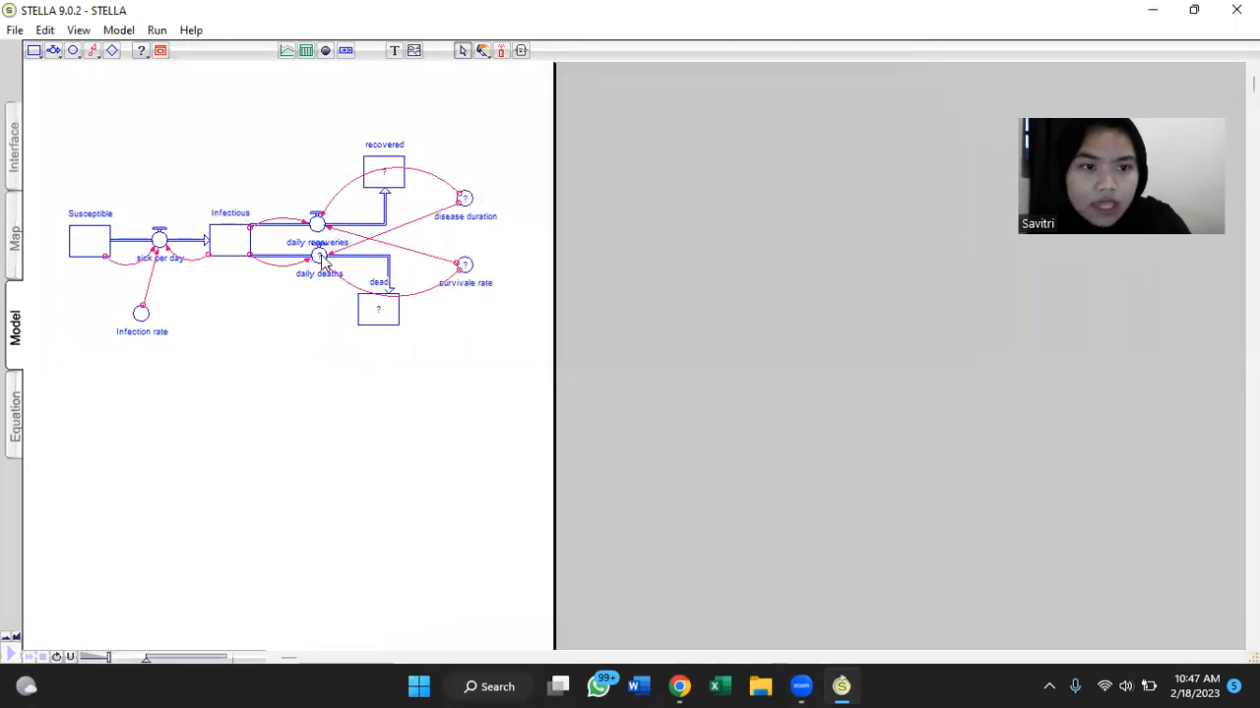
# - Open the daily deaths flow, clear its placeholder and begin the equation with Infectious*
pyautogui.doubleClick(319, 254)
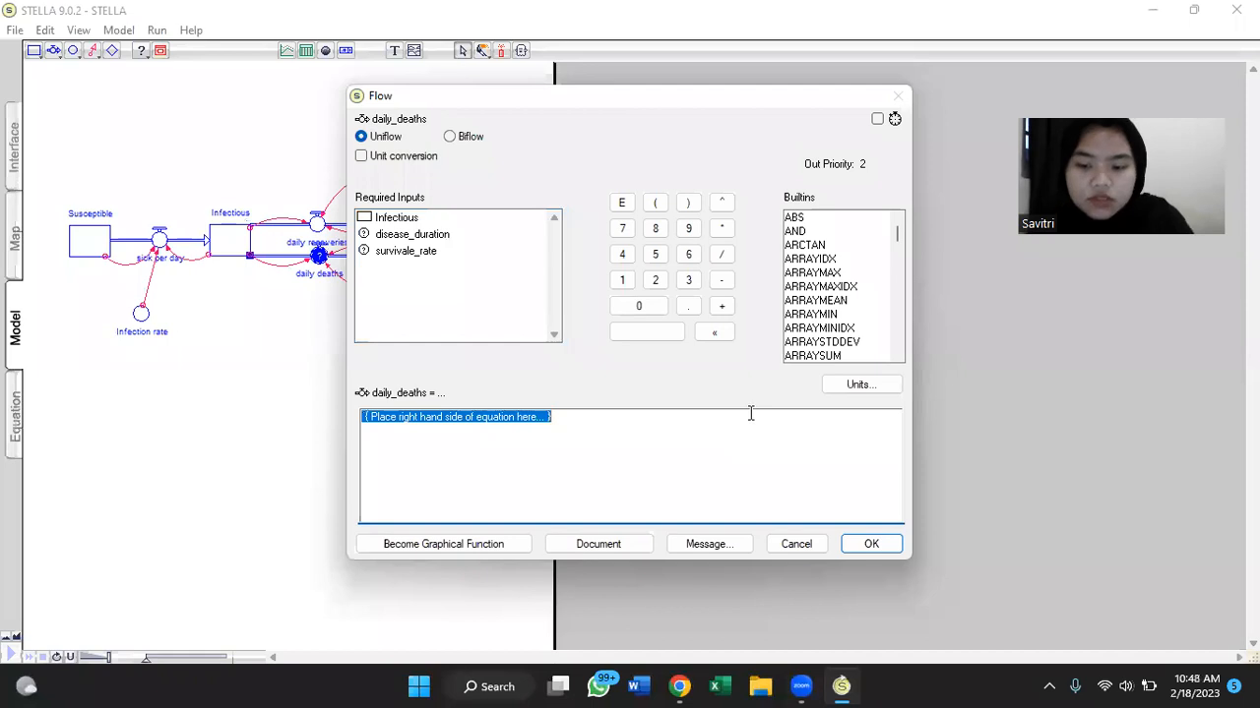
pyautogui.press('BackSpace')
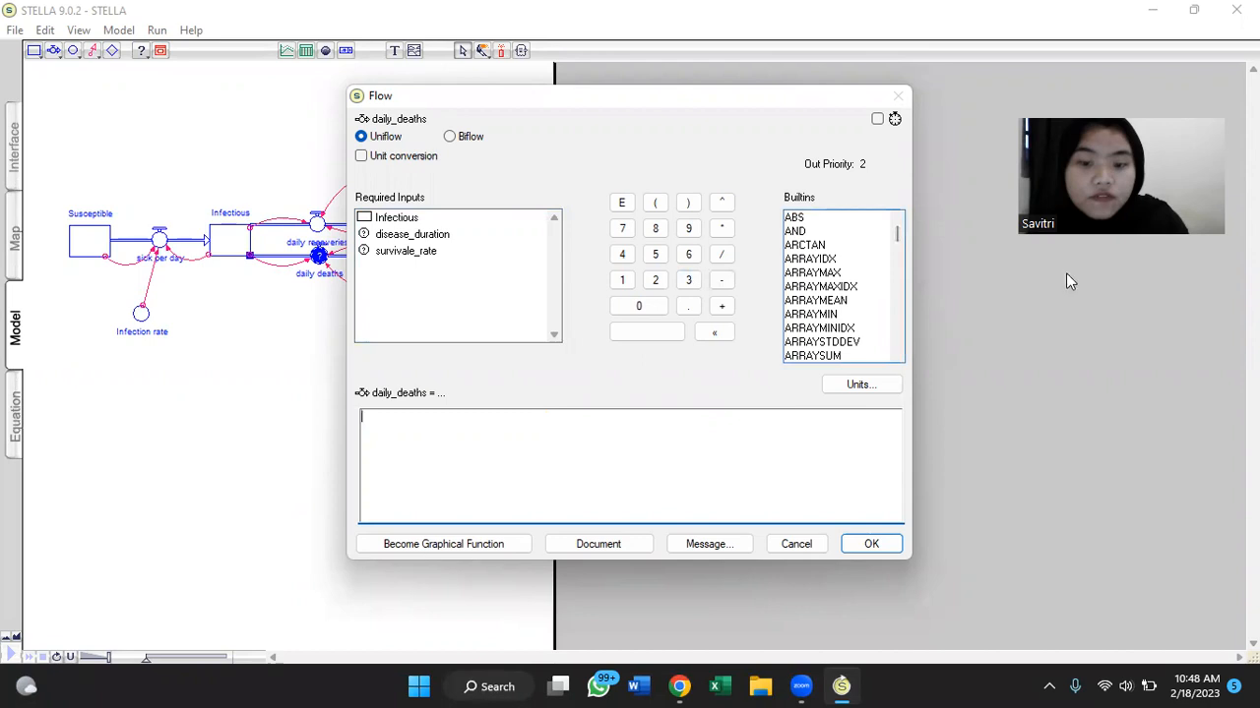
pyautogui.click(1184, 267)
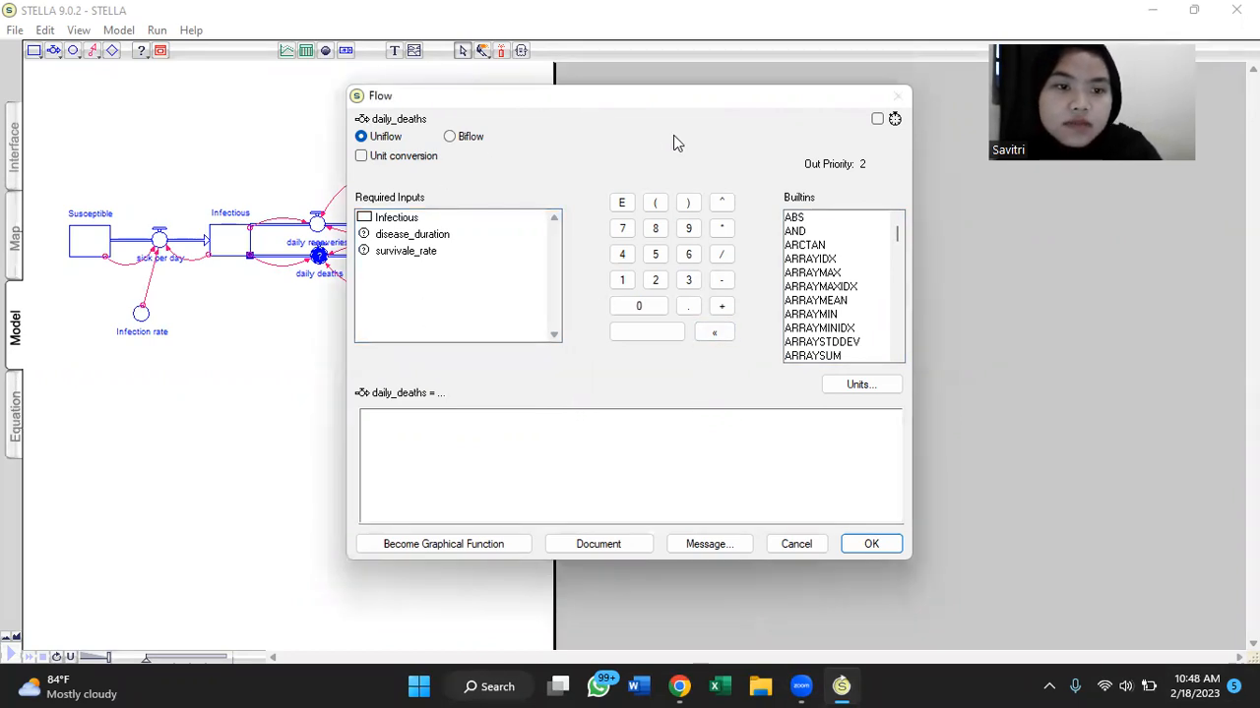
pyautogui.moveTo(732, 102); pyautogui.dragTo(737, 52)
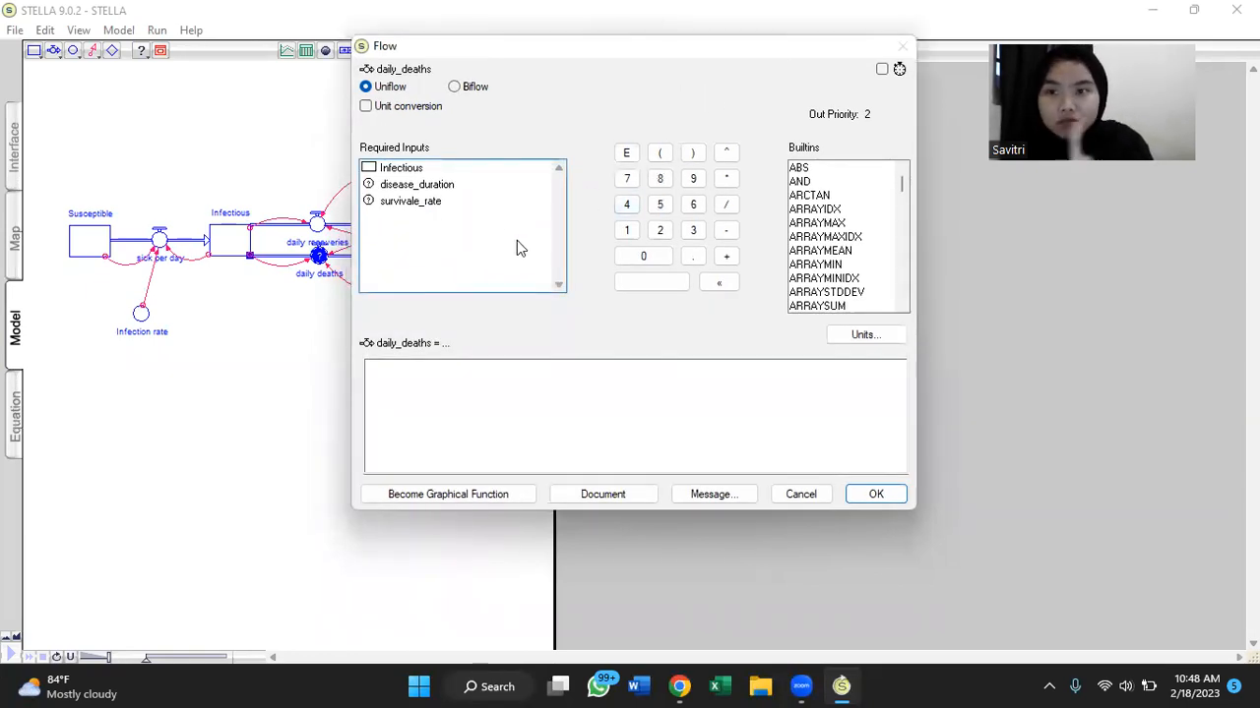
pyautogui.click(474, 171)
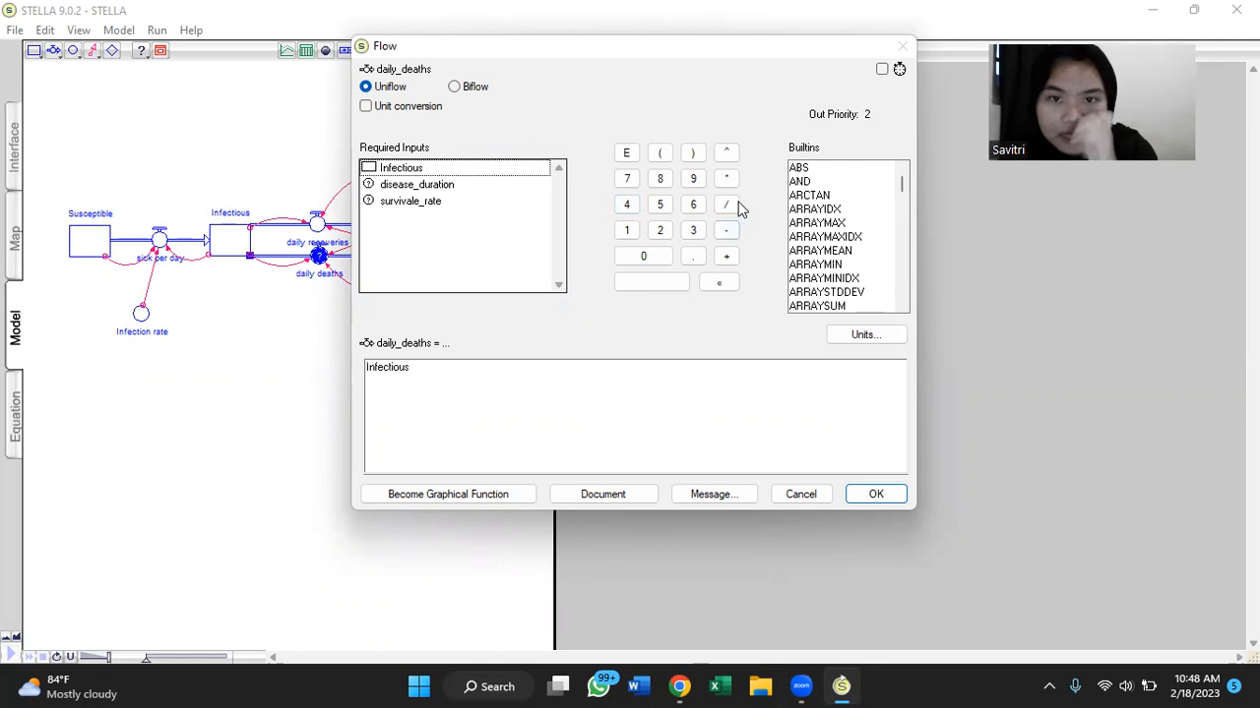
pyautogui.click(661, 154)
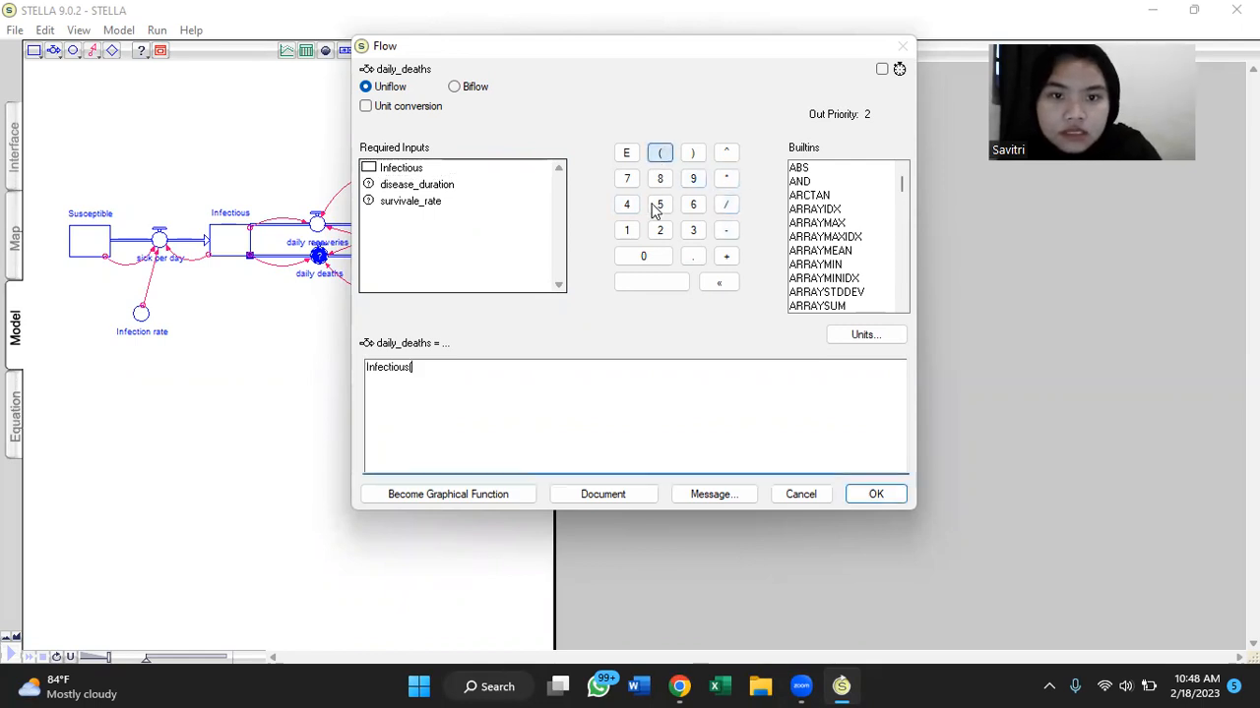
pyautogui.click(718, 284)
pyautogui.click(658, 155)
pyautogui.click(720, 283)
pyautogui.click(726, 178)
# - Complete the daily deaths equation as Infectious*(1-survivale_rate)/disease_duration and accept it
pyautogui.click(660, 154)
pyautogui.click(630, 232)
pyautogui.click(728, 232)
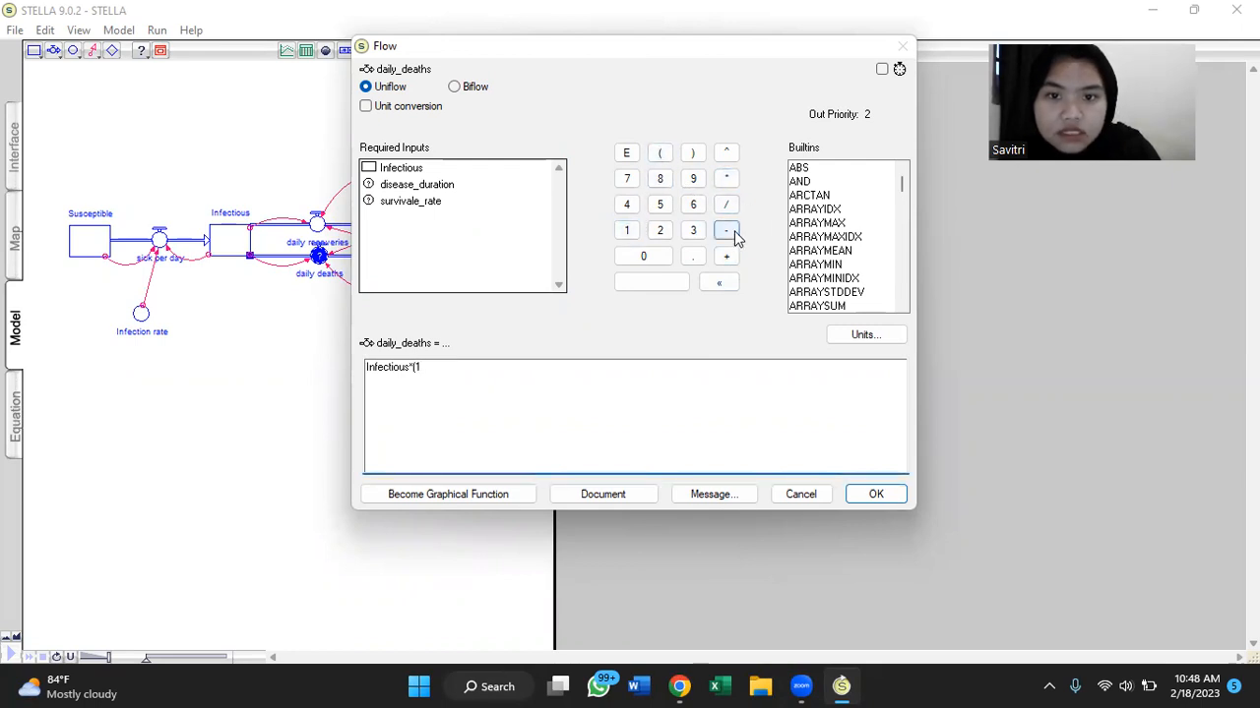
pyautogui.click(466, 203)
pyautogui.click(690, 156)
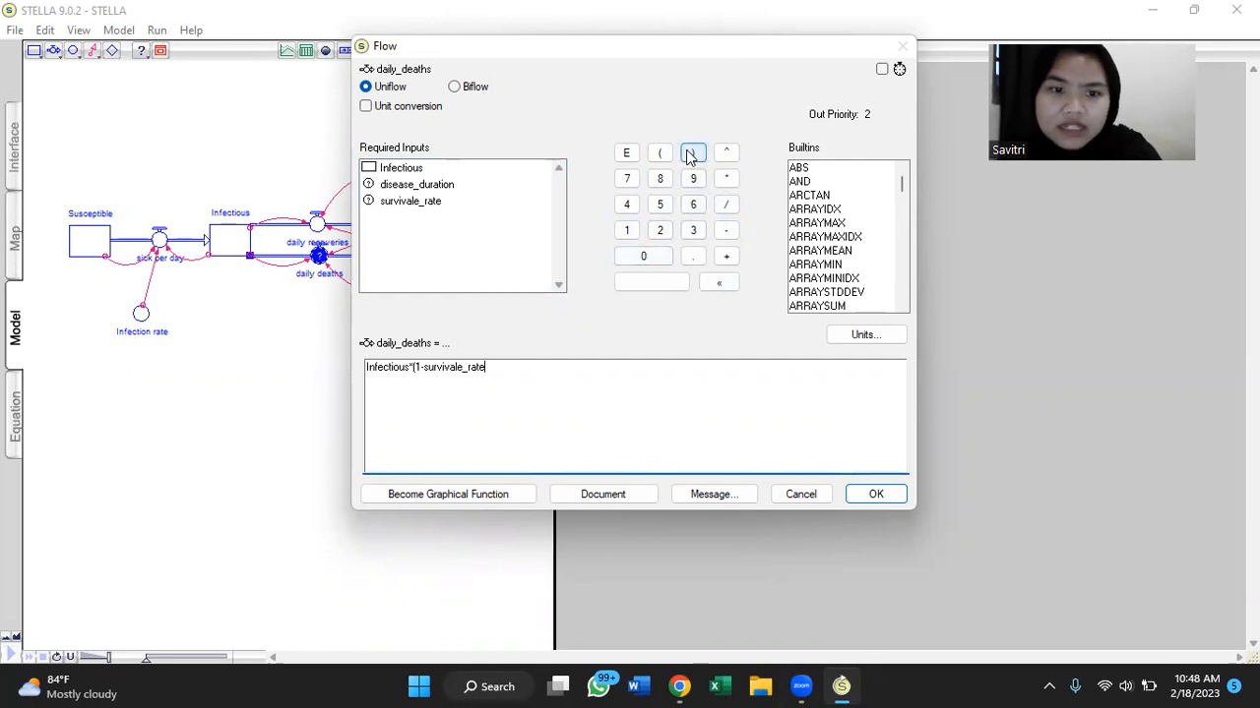
pyautogui.click(695, 163)
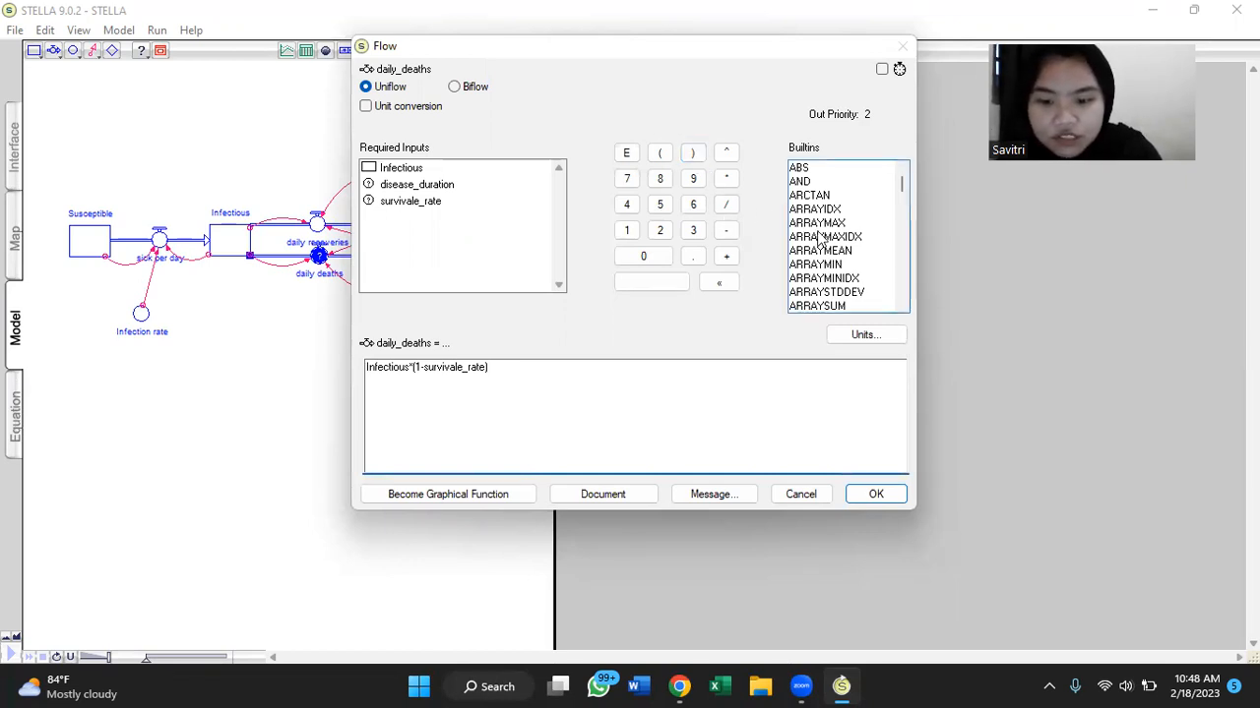
pyautogui.click(726, 203)
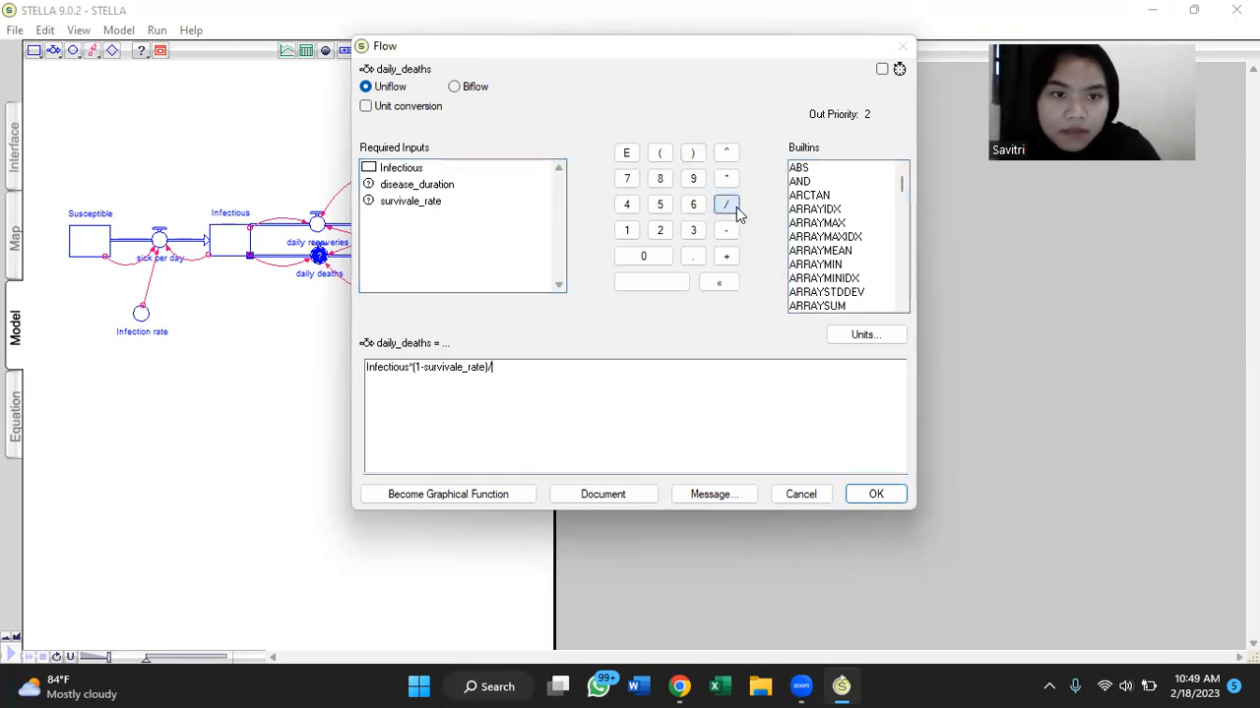
pyautogui.click(507, 187)
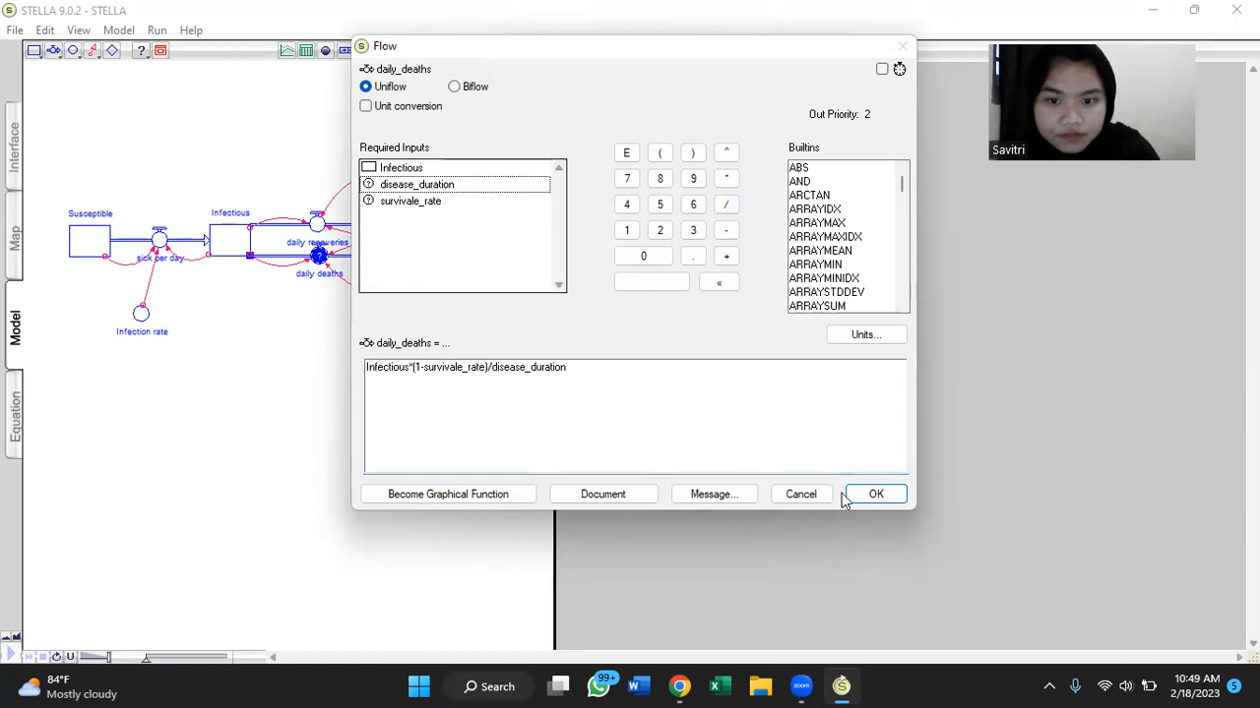
pyautogui.click(872, 493)
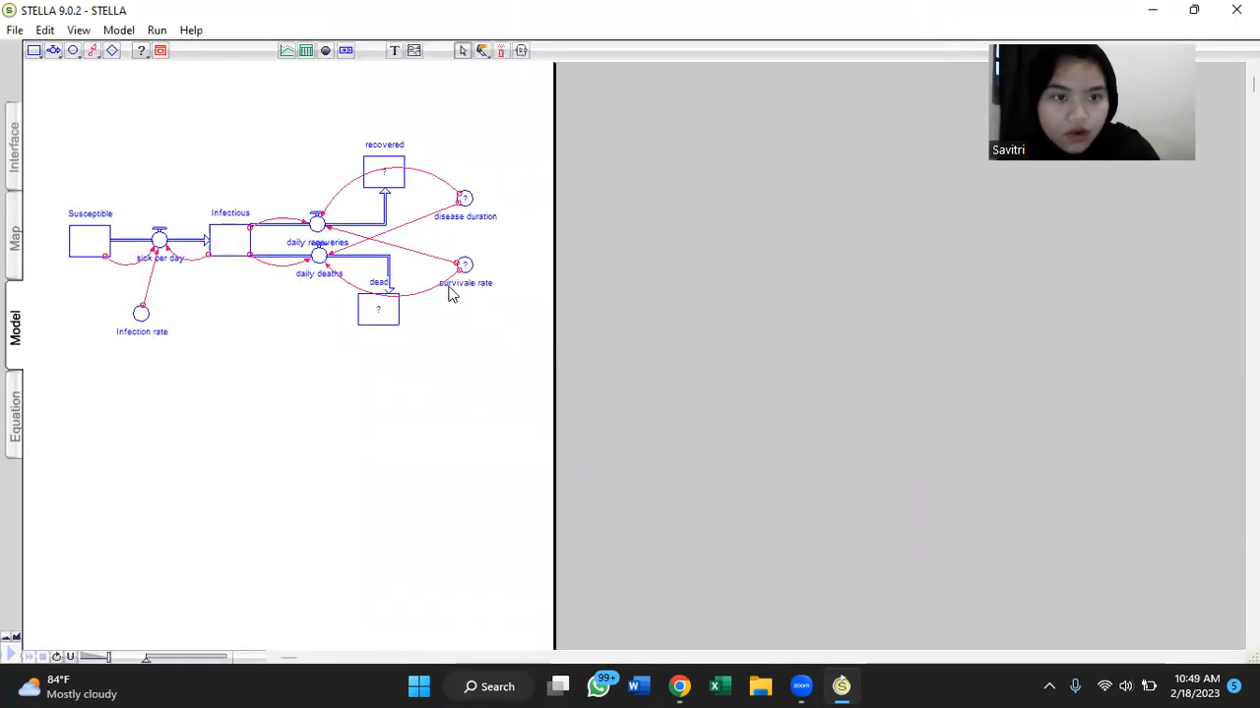
# - Set the initial values of both the recovered stock and the dead stock to 0
pyautogui.doubleClick(384, 182)
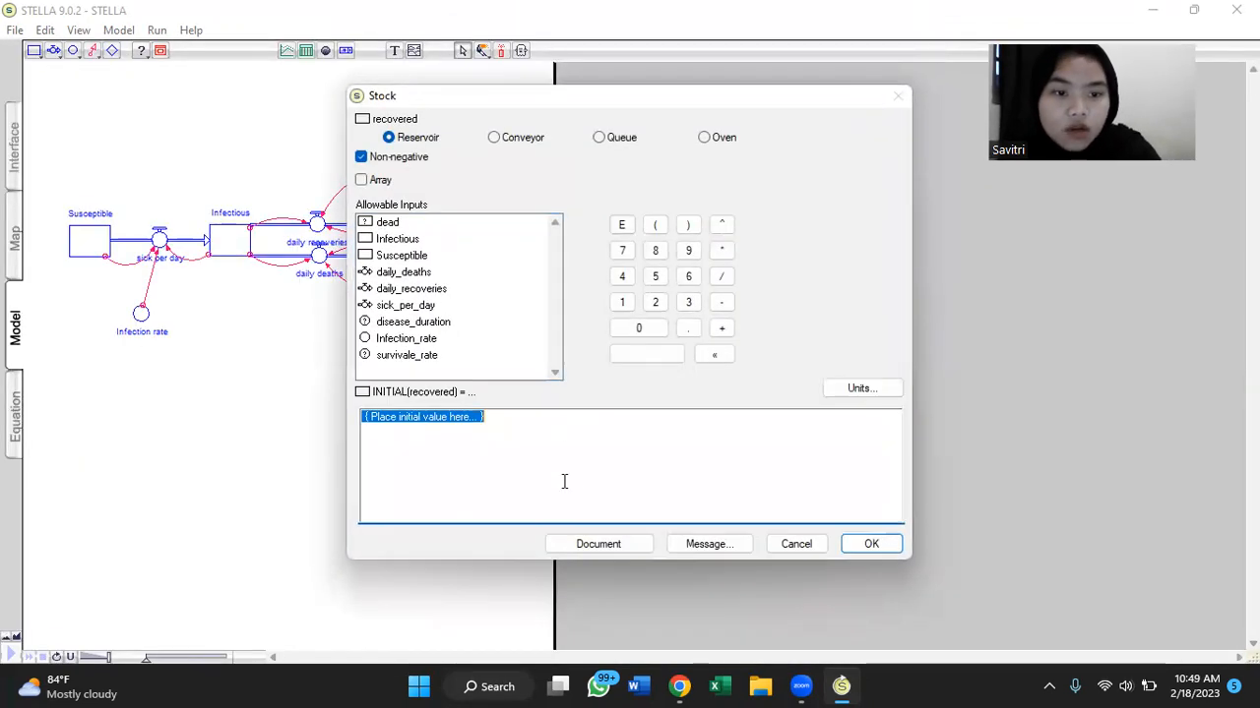
pyautogui.write('0')
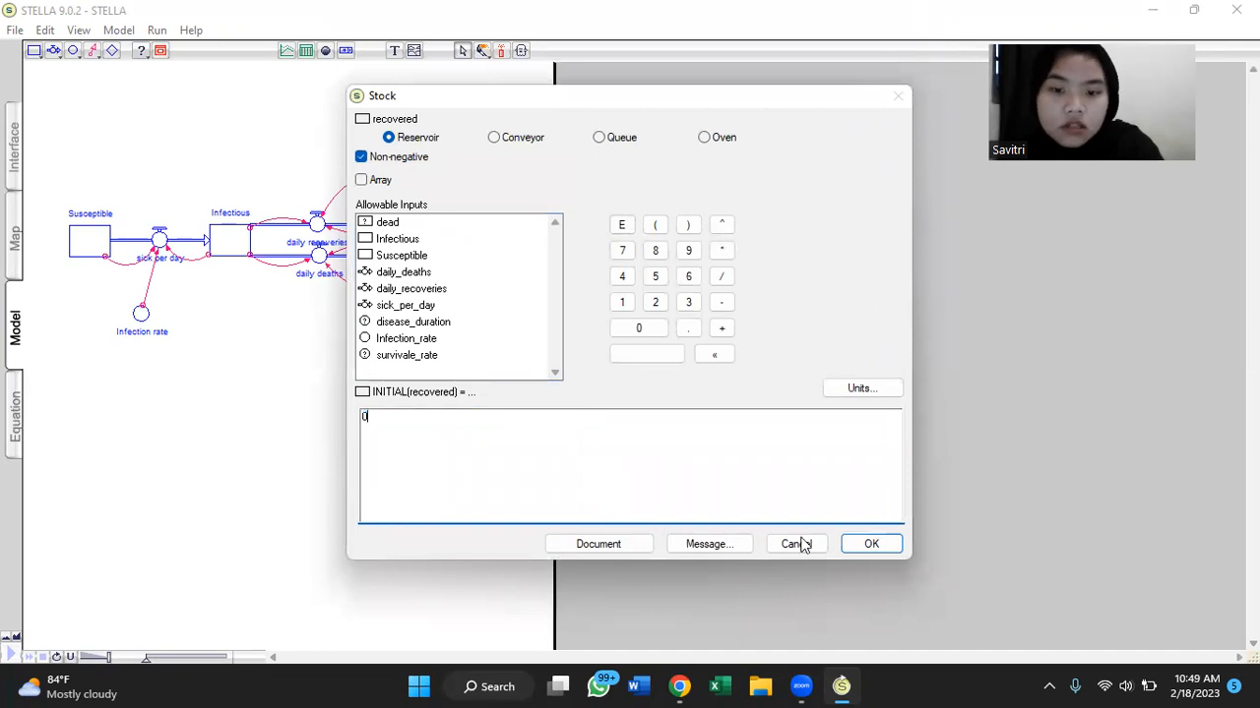
pyautogui.click(871, 543)
pyautogui.doubleClick(372, 317)
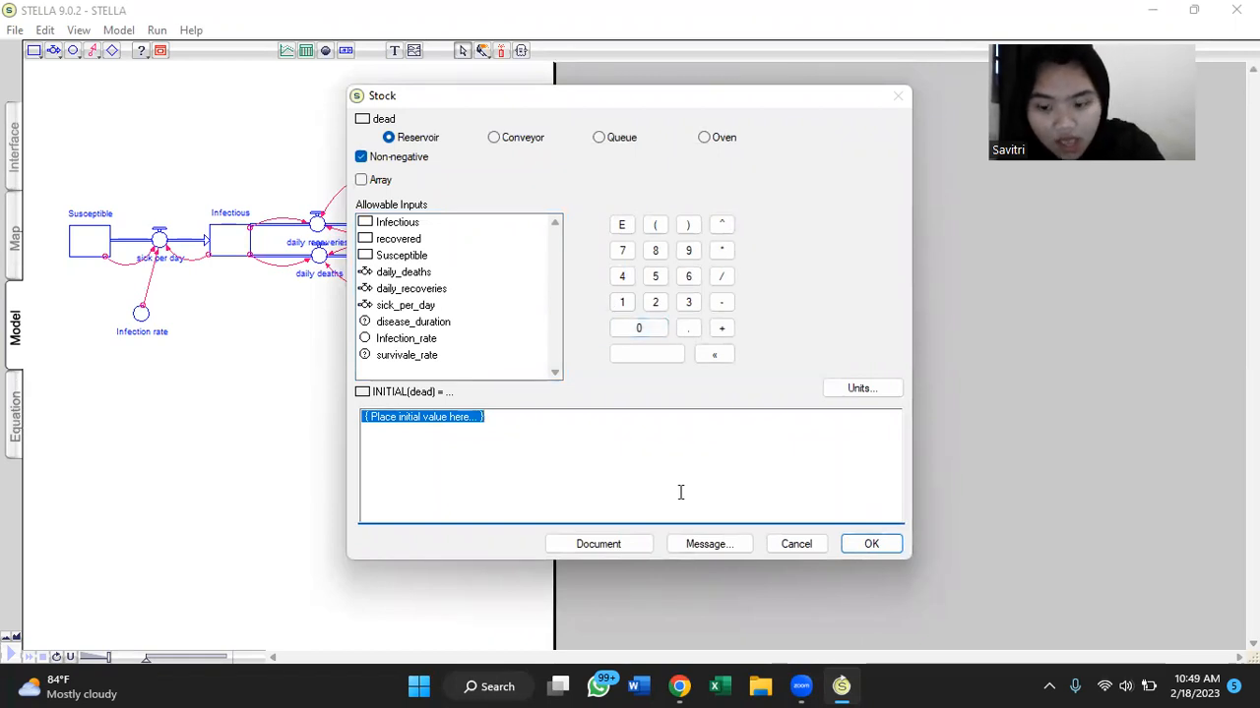
pyautogui.write('0')
pyautogui.click(895, 547)
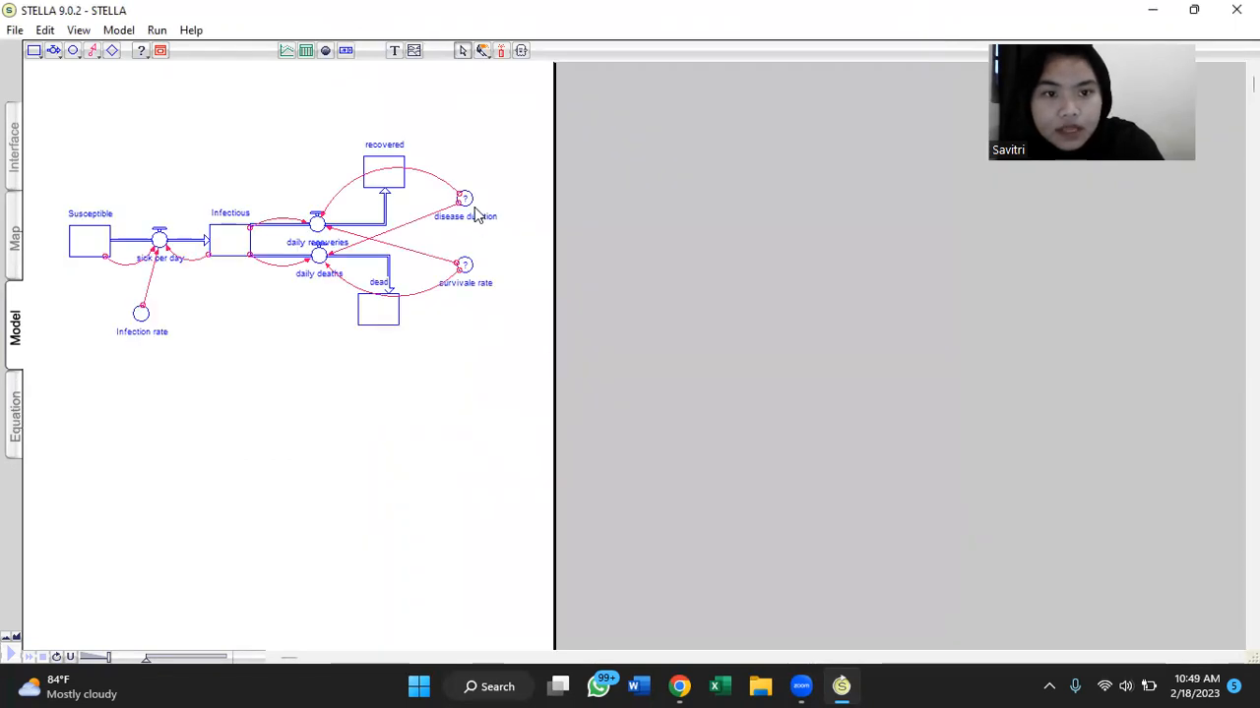
# - Set the disease duration converter to 5 and the survivale rate converter to 0.70
pyautogui.doubleClick(464, 200)
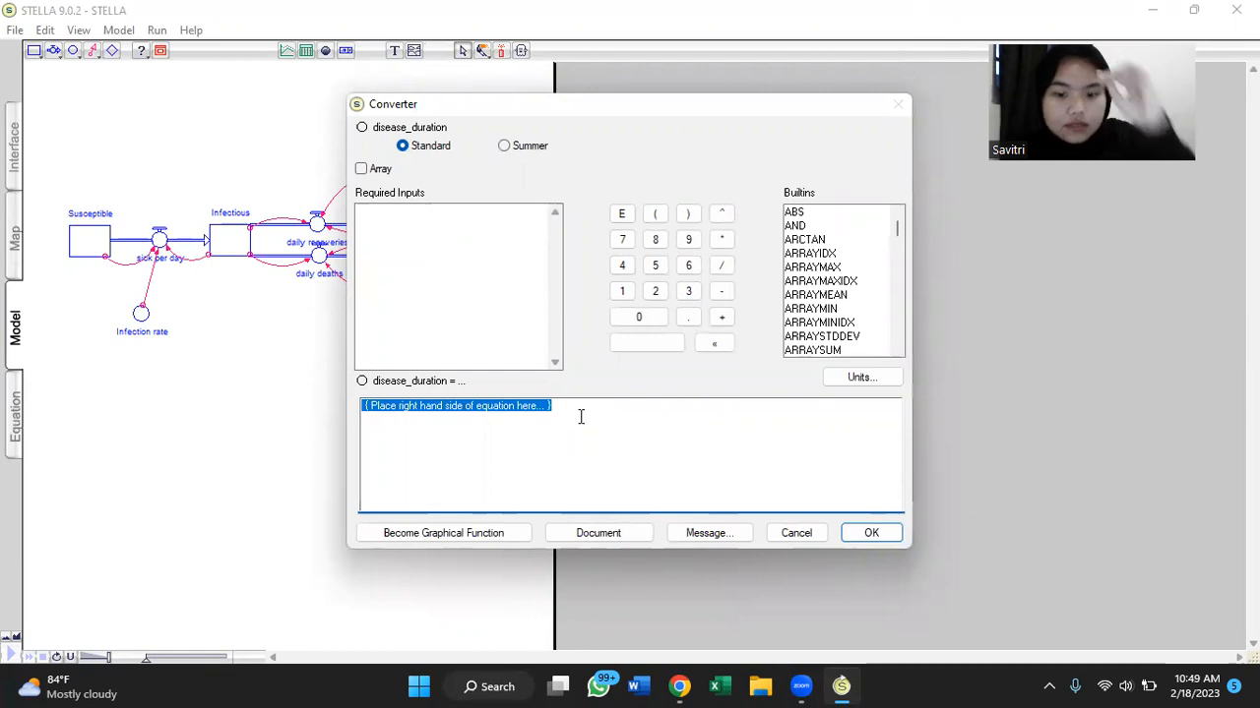
pyautogui.write('5')
pyautogui.click(871, 532)
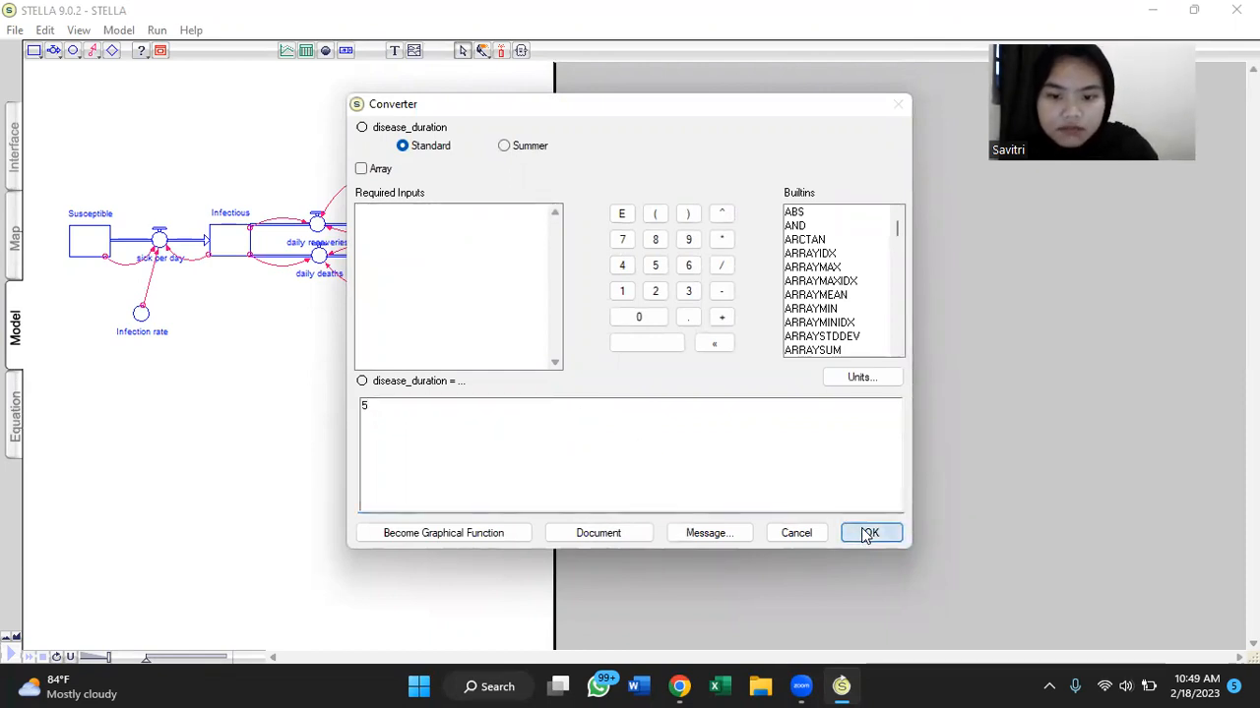
pyautogui.doubleClick(465, 272)
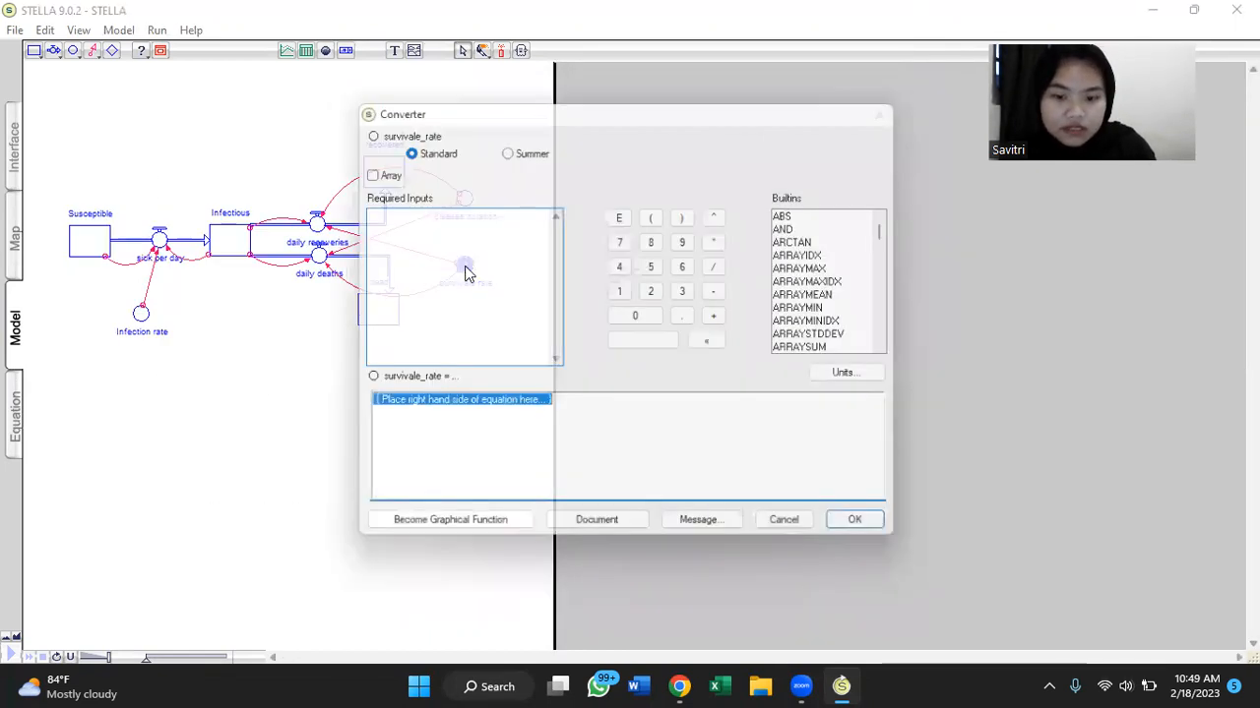
pyautogui.press('BackSpace')
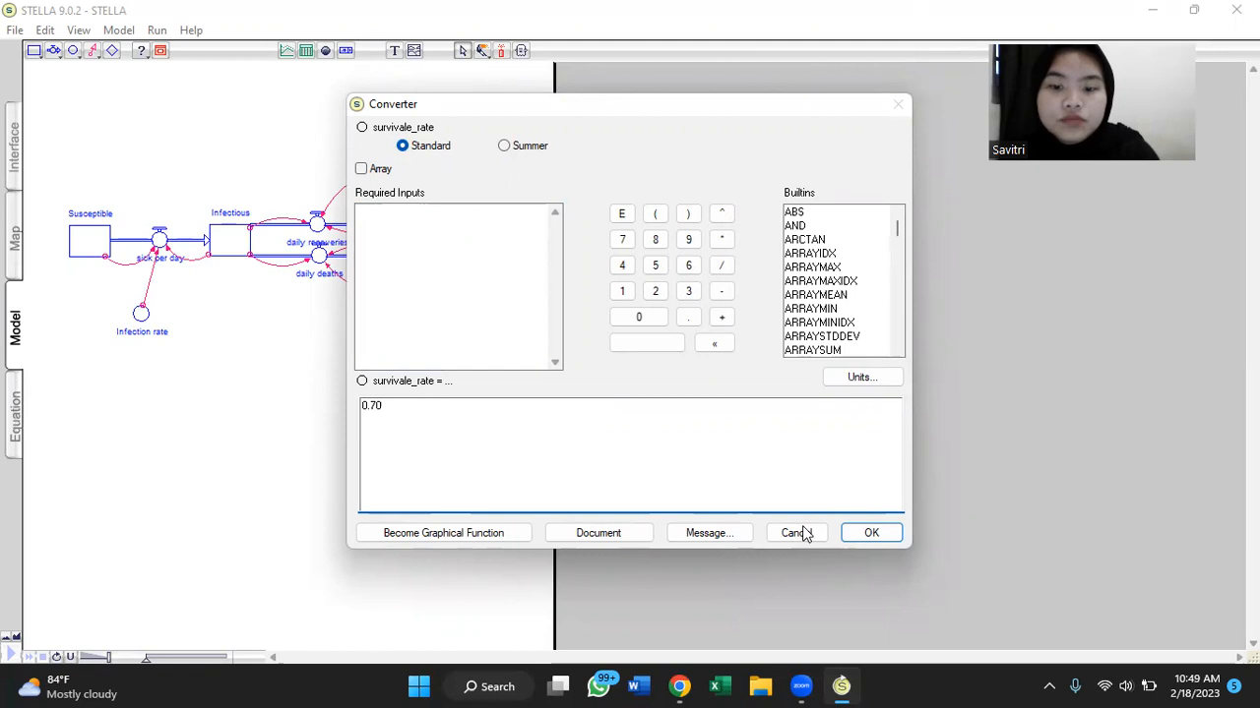
pyautogui.click(871, 532)
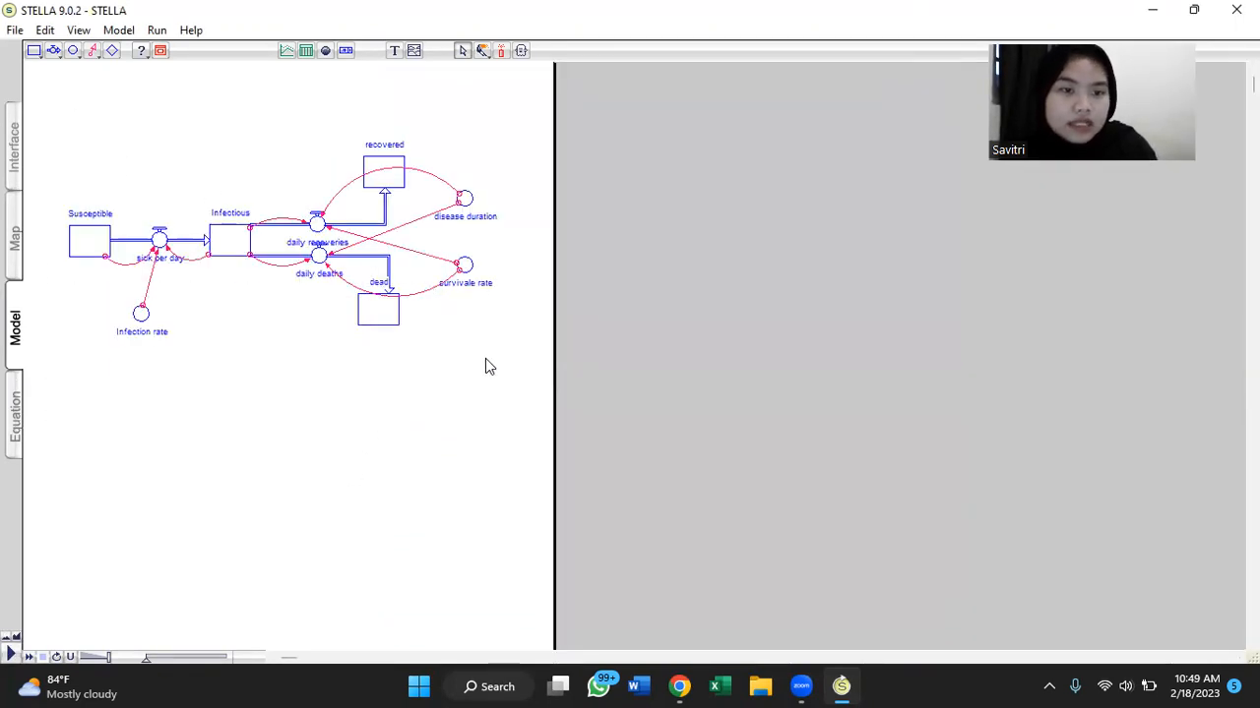
pyautogui.moveTo(512, 393); pyautogui.dragTo(34, 107)
pyautogui.click(207, 145)
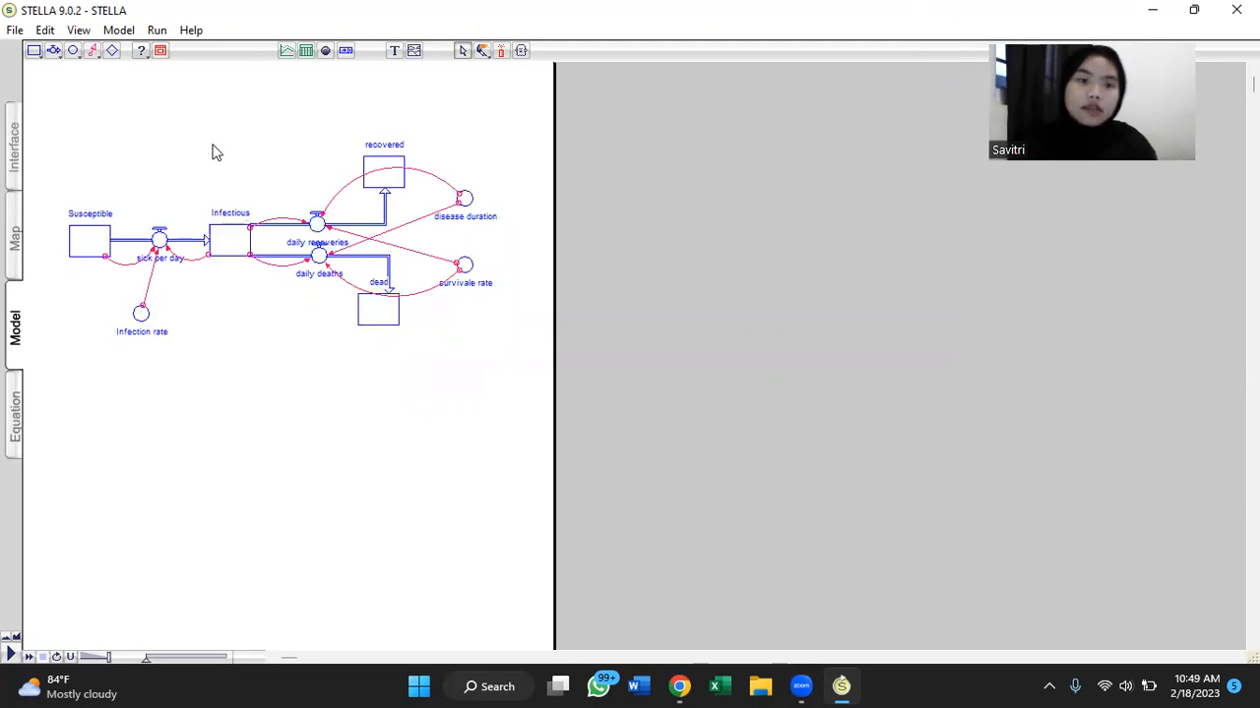
pyautogui.moveTo(551, 283); pyautogui.dragTo(554, 377)
pyautogui.click(273, 187)
pyautogui.moveTo(54, 107); pyautogui.dragTo(525, 399)
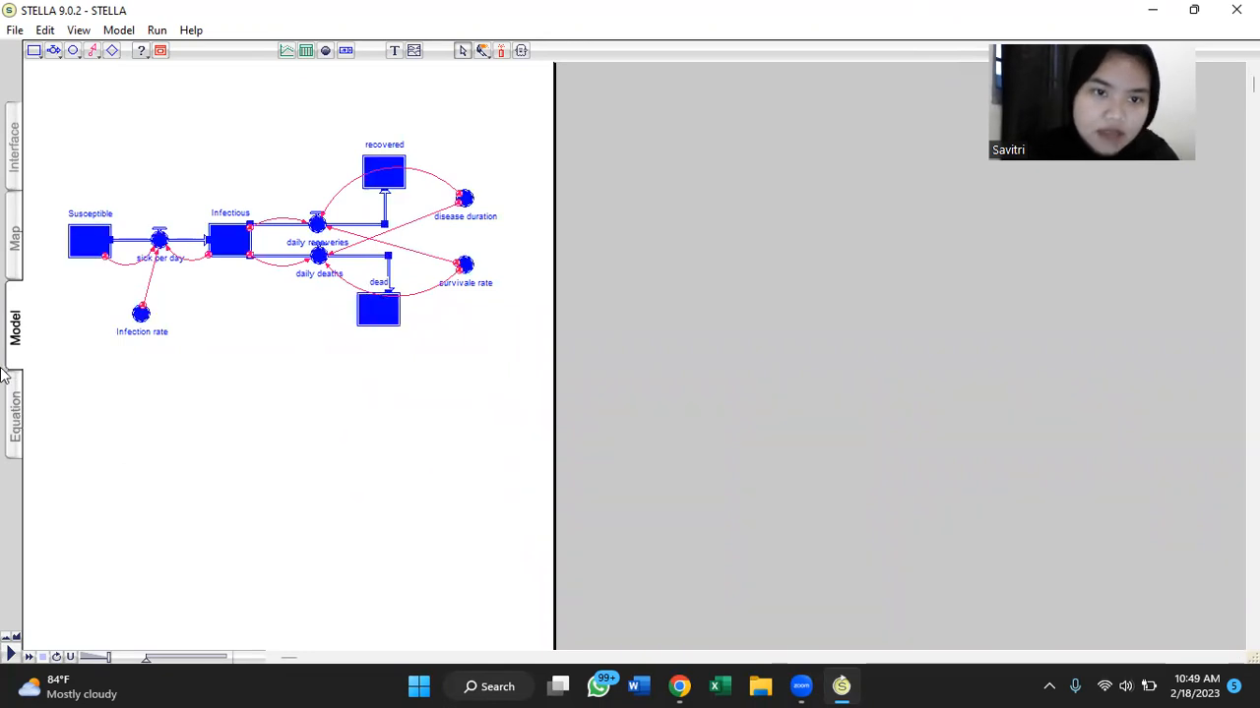
pyautogui.click(189, 181)
# - Place a graph pad on the Interface layer, move it to the upper part of the page and pin it there
pyautogui.click(10, 166)
pyautogui.click(287, 51)
pyautogui.click(229, 169)
pyautogui.moveTo(379, 152); pyautogui.dragTo(209, 110)
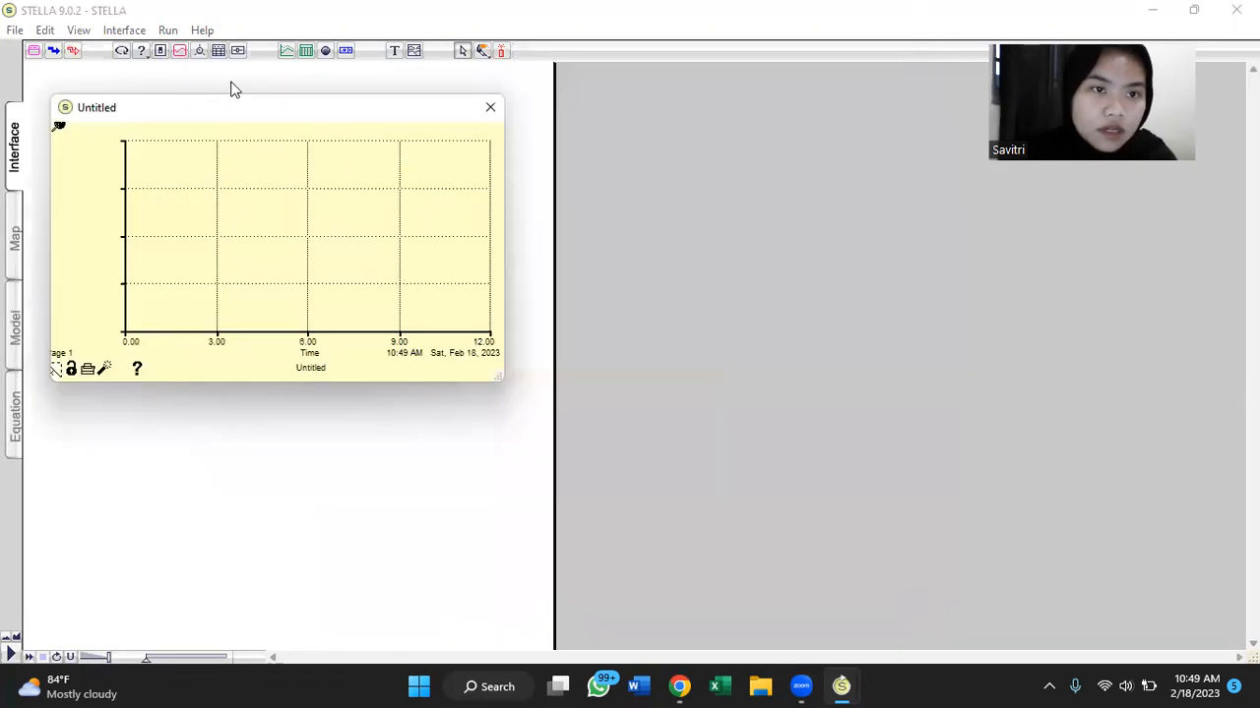
pyautogui.click(58, 128)
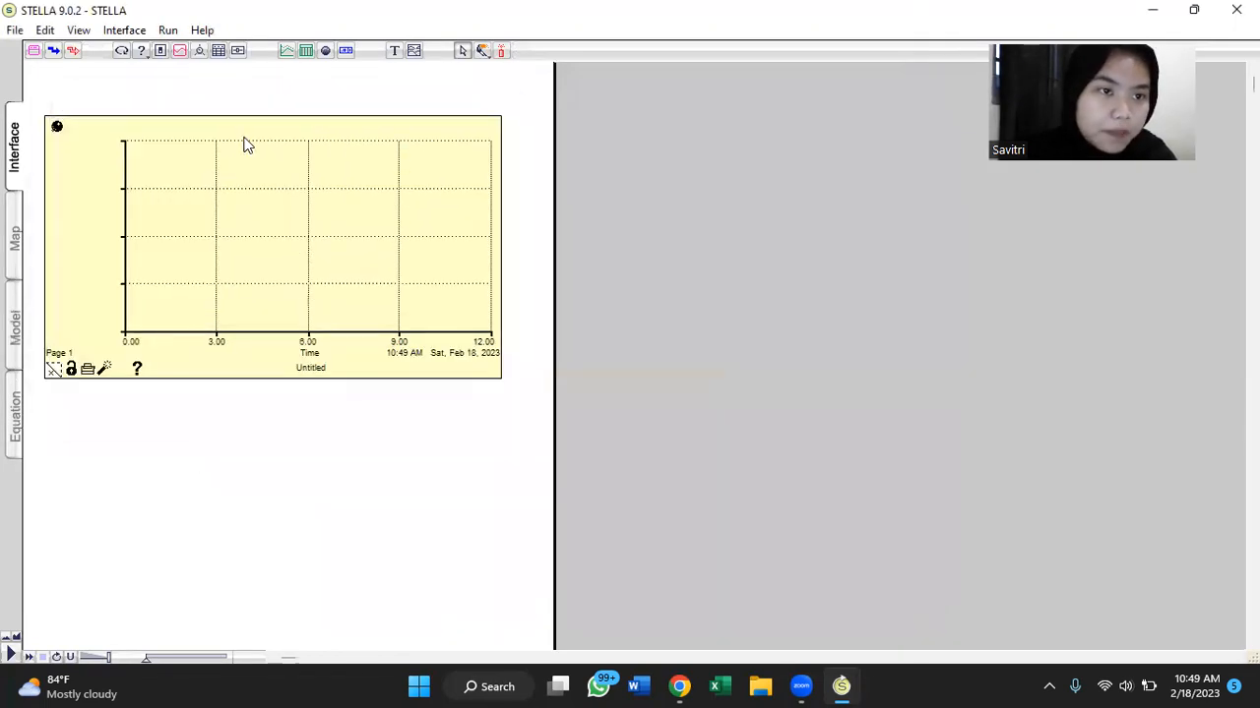
# - Define the graph pad to plot the dead, Infectious, Susceptible and recovered stocks, in that order, and accept the definition
pyautogui.doubleClick(254, 204)
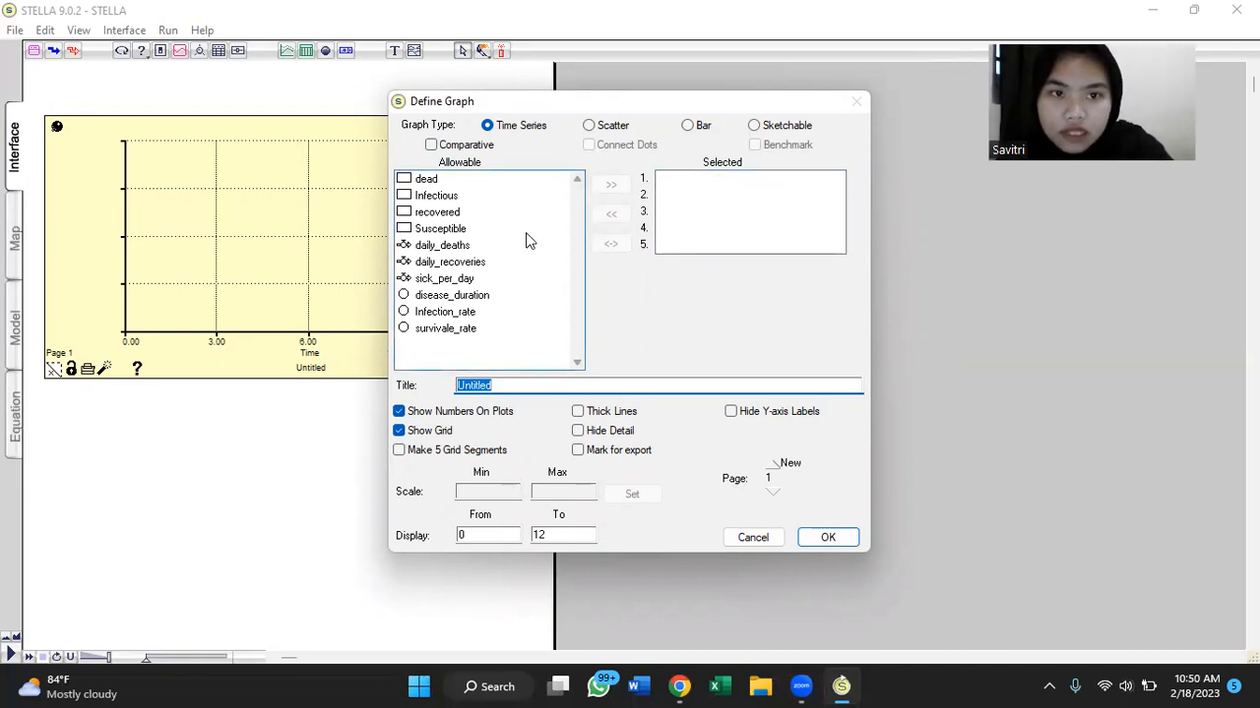
pyautogui.click(427, 178)
pyautogui.click(611, 189)
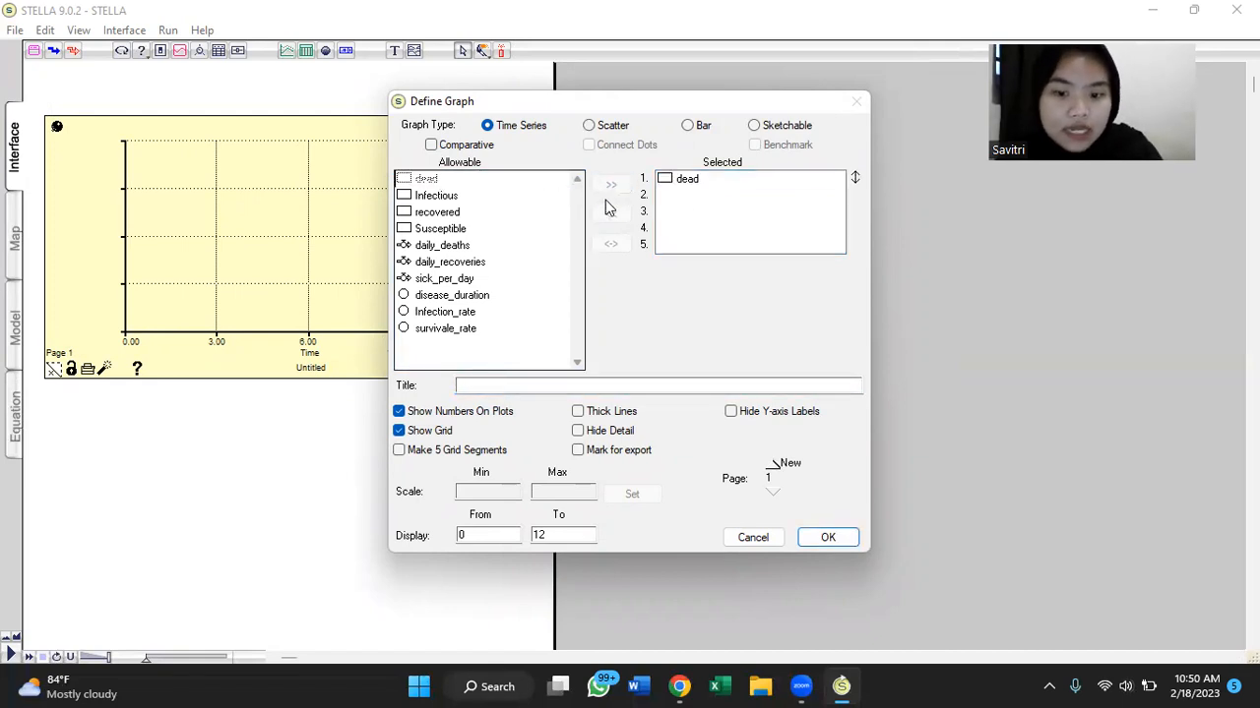
pyautogui.click(459, 196)
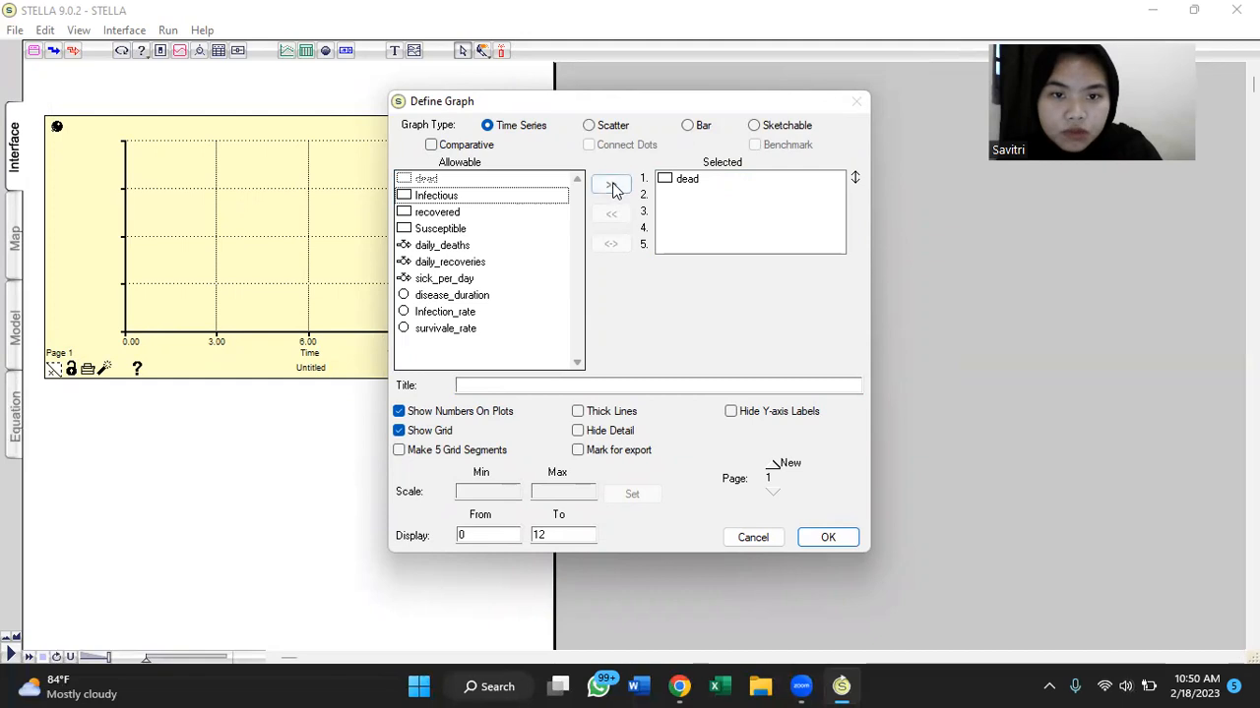
pyautogui.click(610, 186)
pyautogui.click(500, 228)
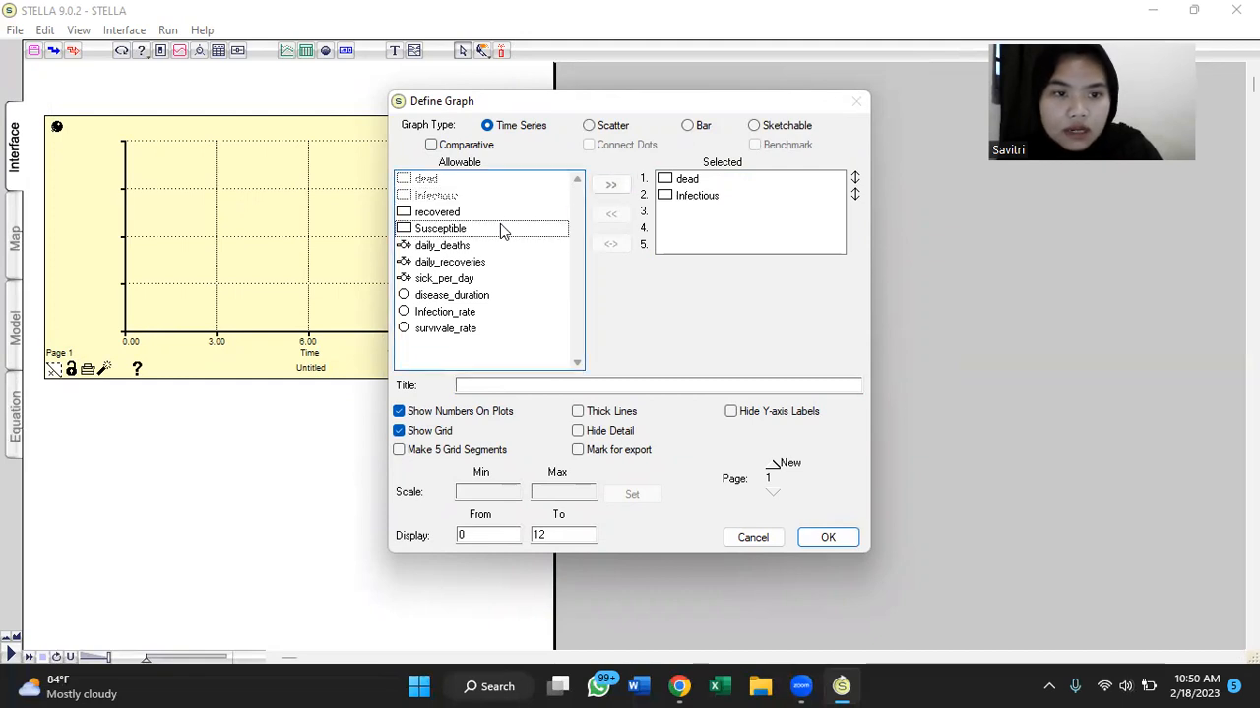
pyautogui.click(624, 189)
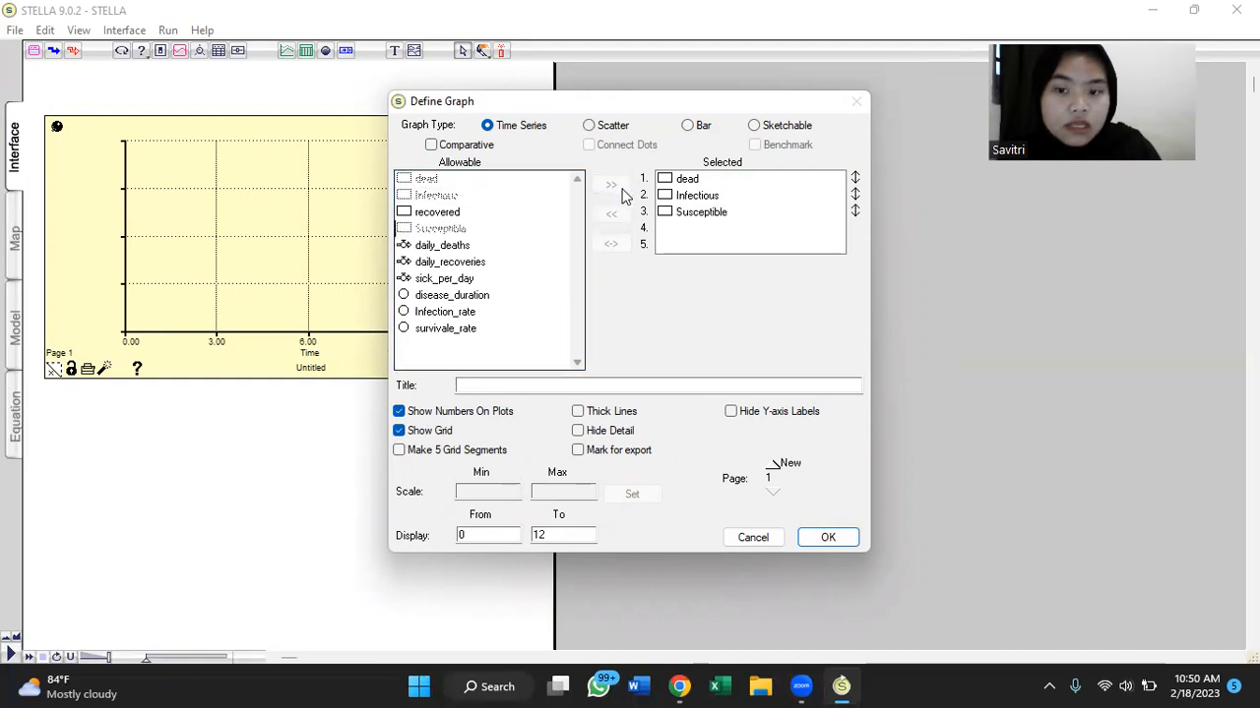
pyautogui.click(475, 213)
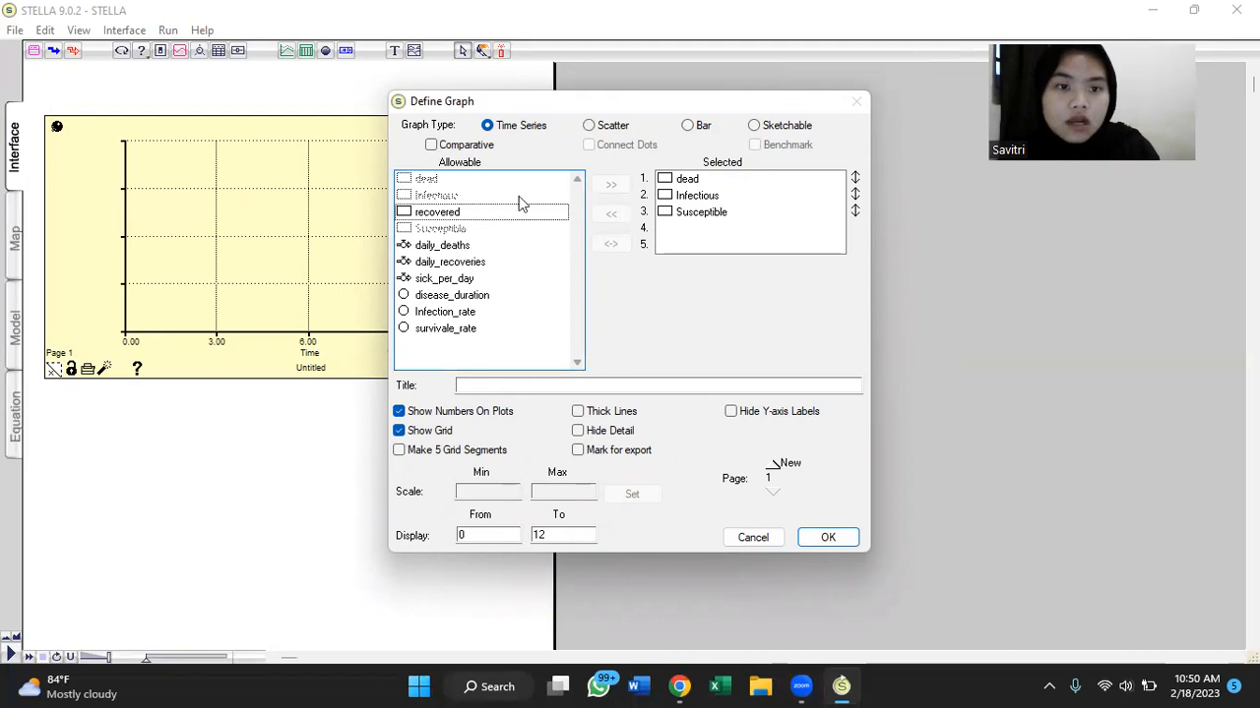
pyautogui.click(610, 185)
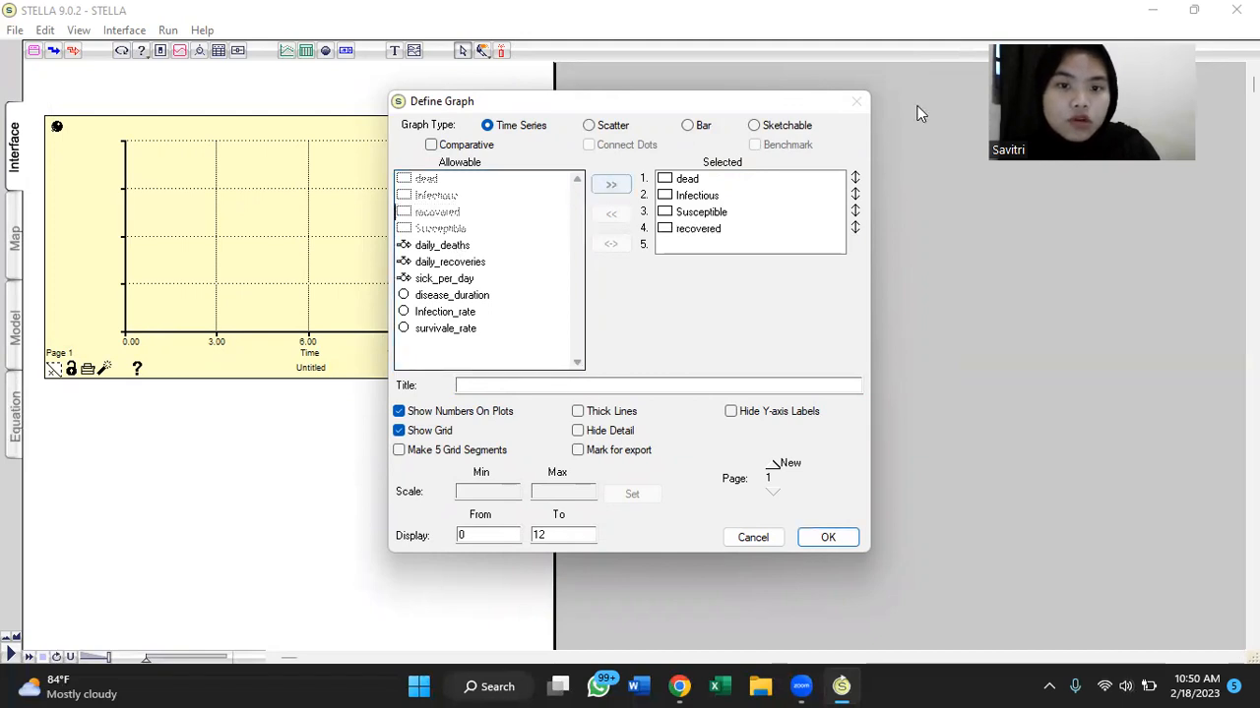
pyautogui.click(827, 537)
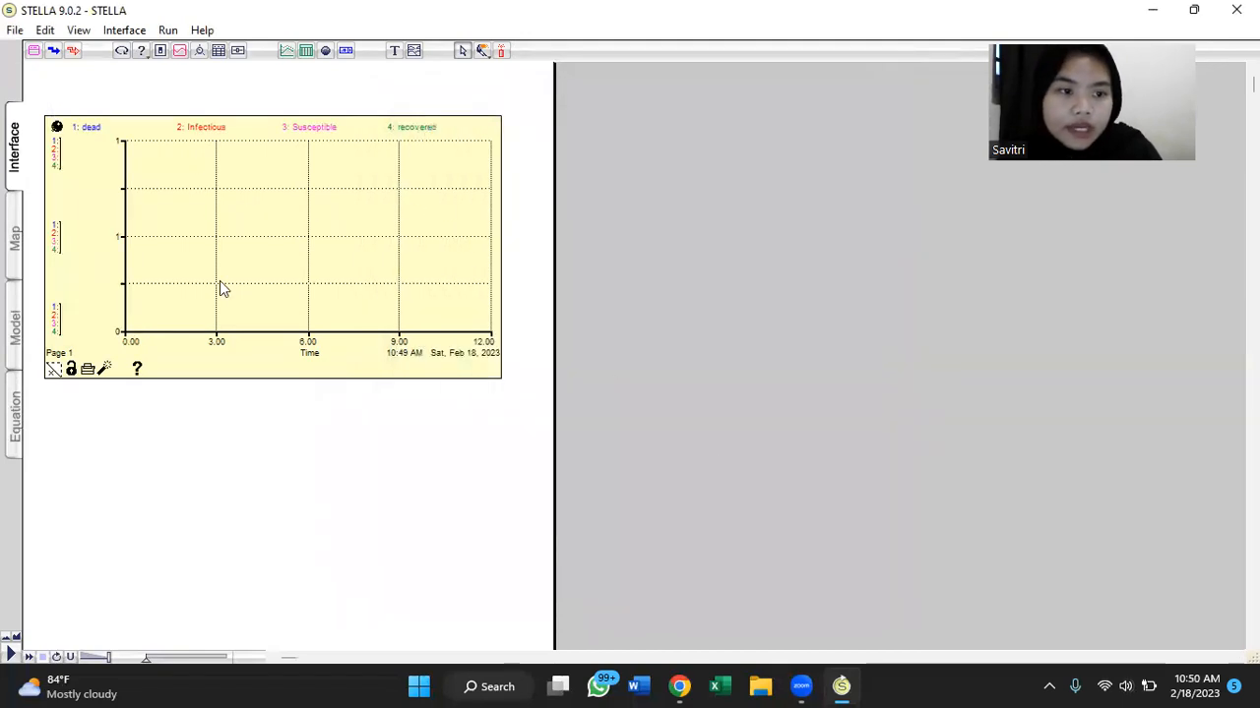
# - Run the simulation to plot the four stocks on the graph
pyautogui.click(167, 30)
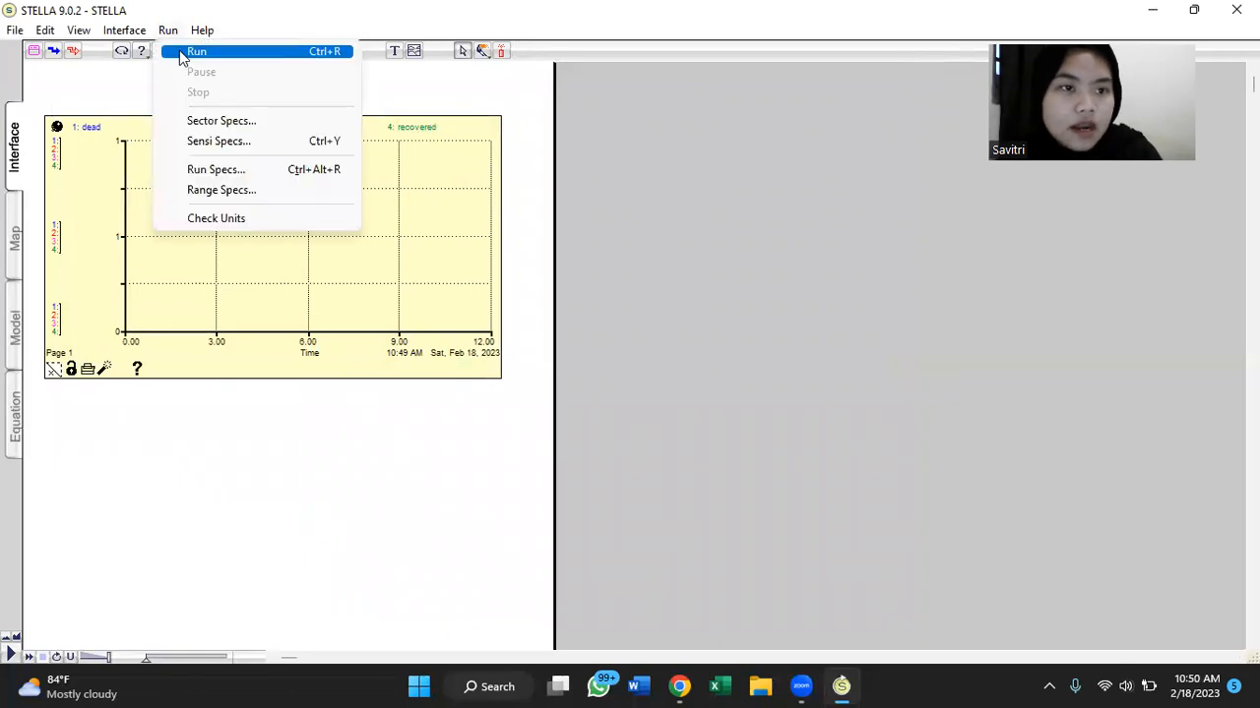
pyautogui.click(181, 51)
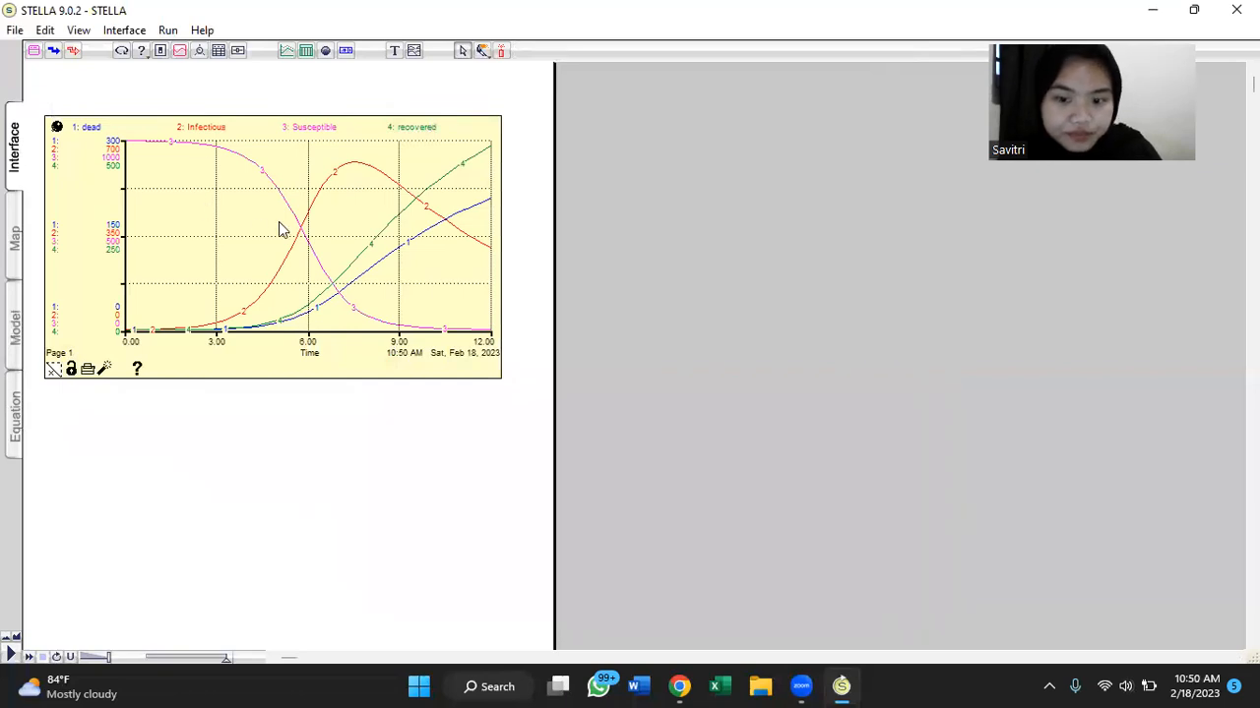
pyautogui.moveTo(314, 321); pyautogui.dragTo(319, 325)
pyautogui.moveTo(410, 436); pyautogui.dragTo(56, 119)
pyautogui.click(56, 126)
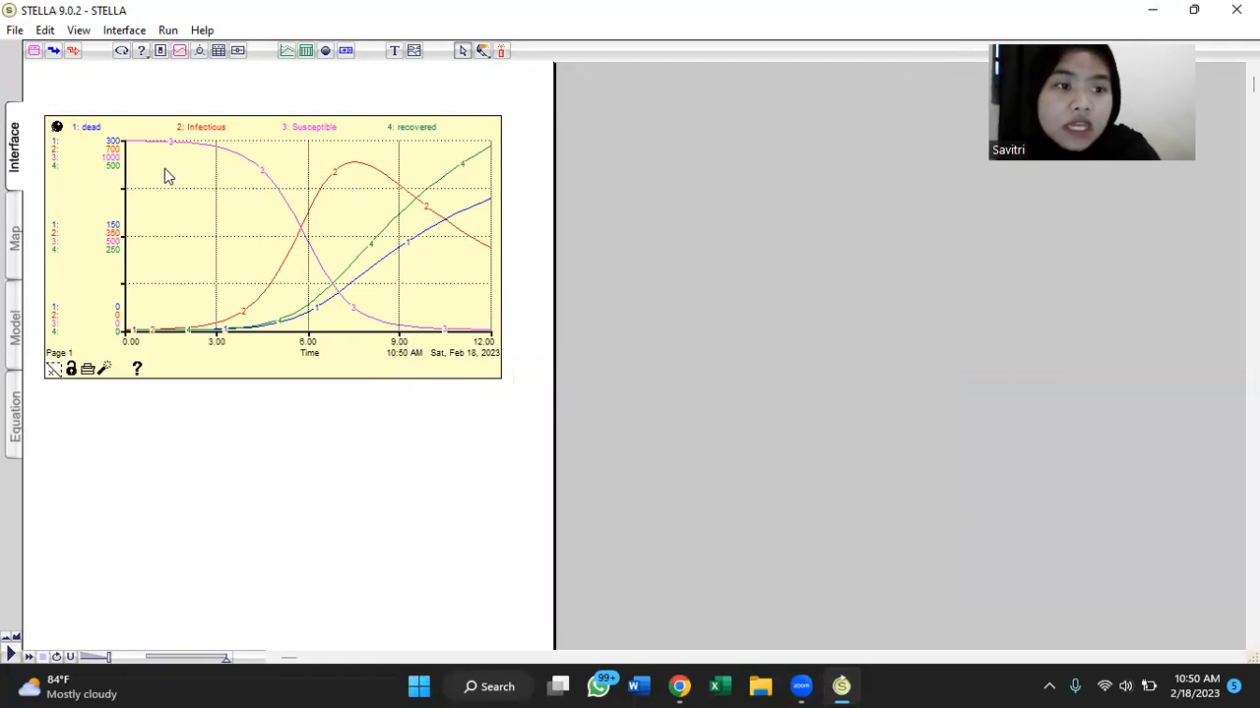